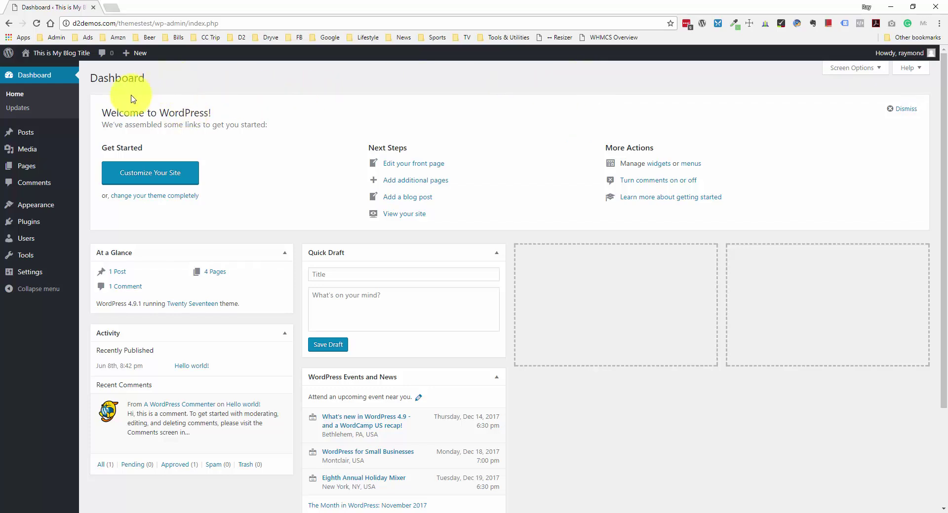
- Open the Media Library and upload the four new image files to it
left_click(35, 154)
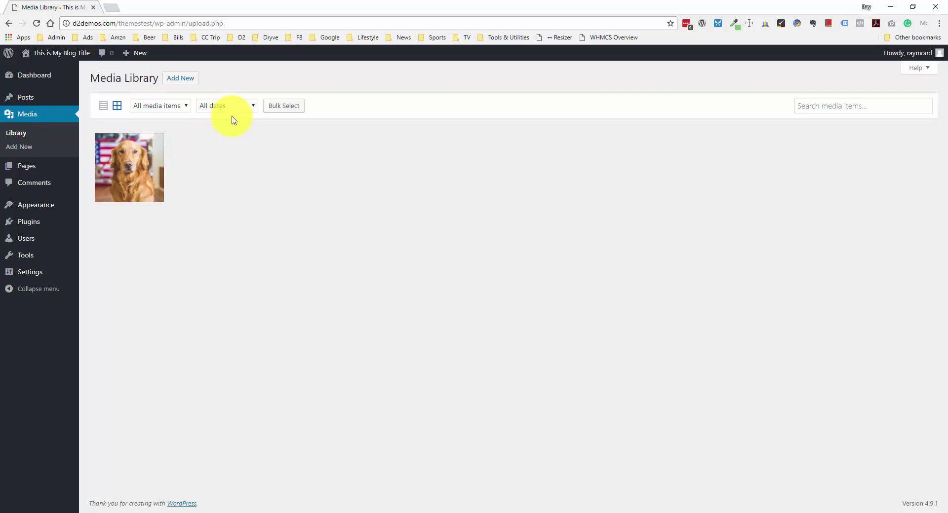
left_click(212, 149)
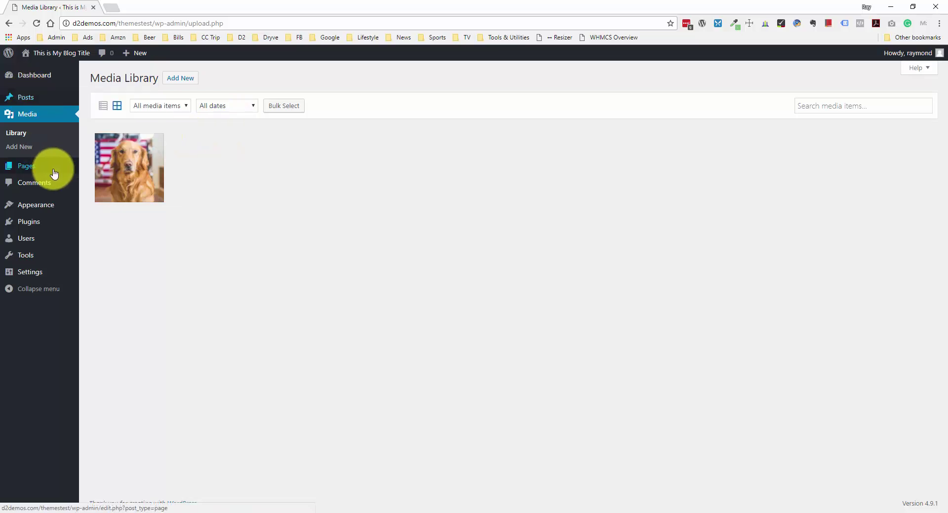
mouse_move(52, 174)
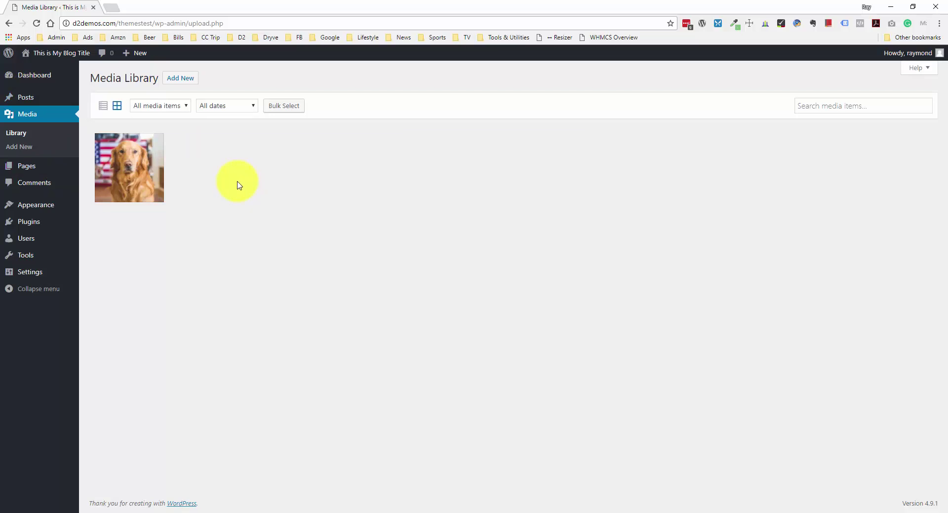
left_click(228, 167)
left_click(184, 83)
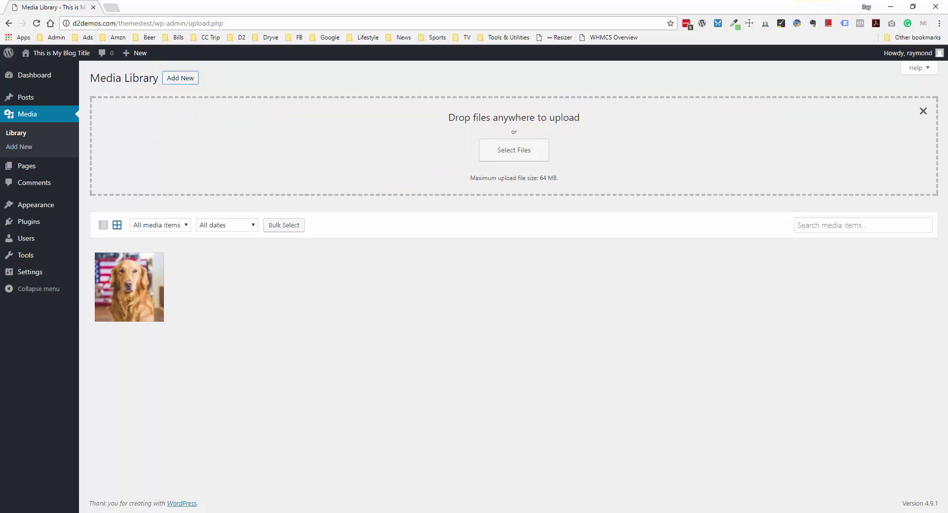
left_click_drag(641, 1, 590, 148)
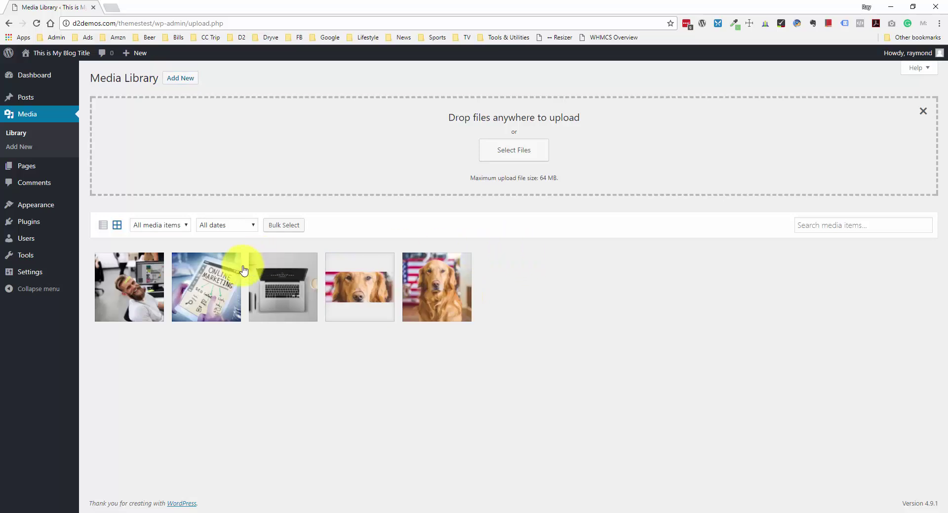
- Copy the file URL of the Online Marketing tablet image from its attachment details and open it in a new browser tab
left_click(220, 273)
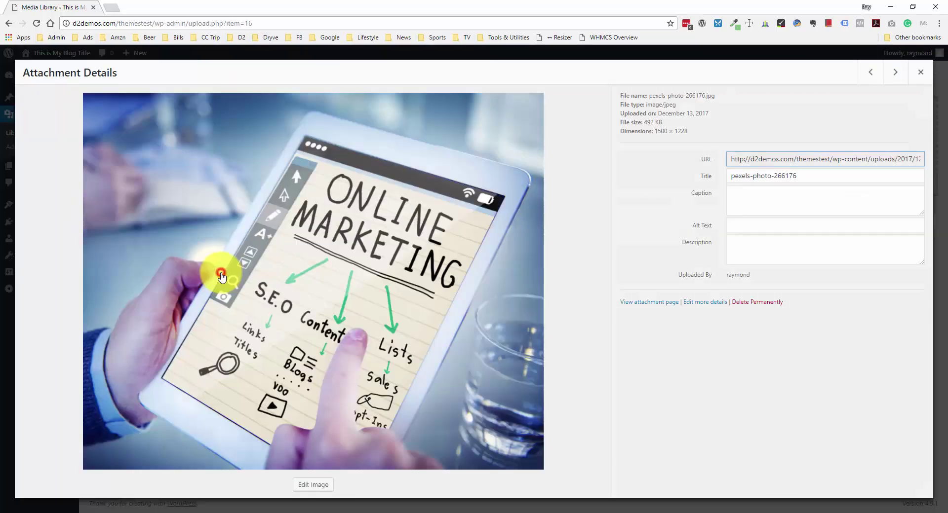
left_click(780, 158)
key("ctrl+c")
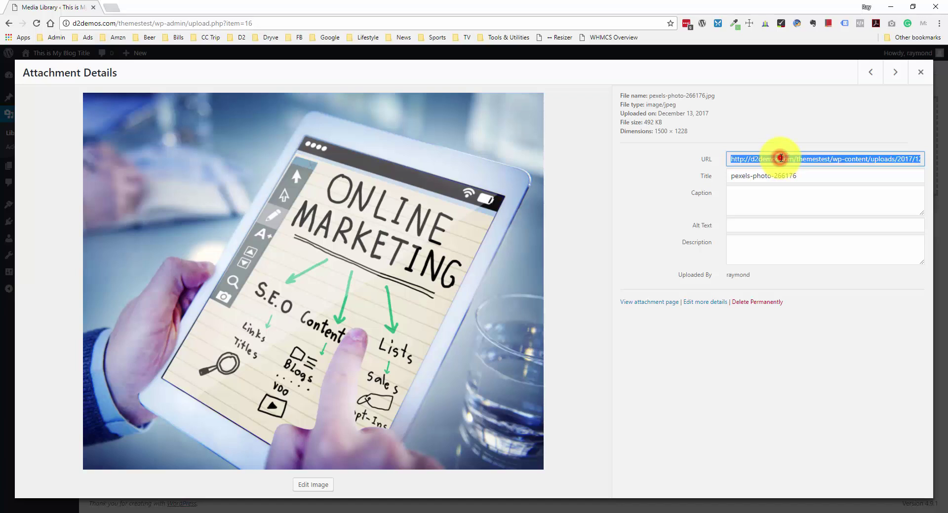
left_click(113, 7)
key("ctrl+v")
key("Return")
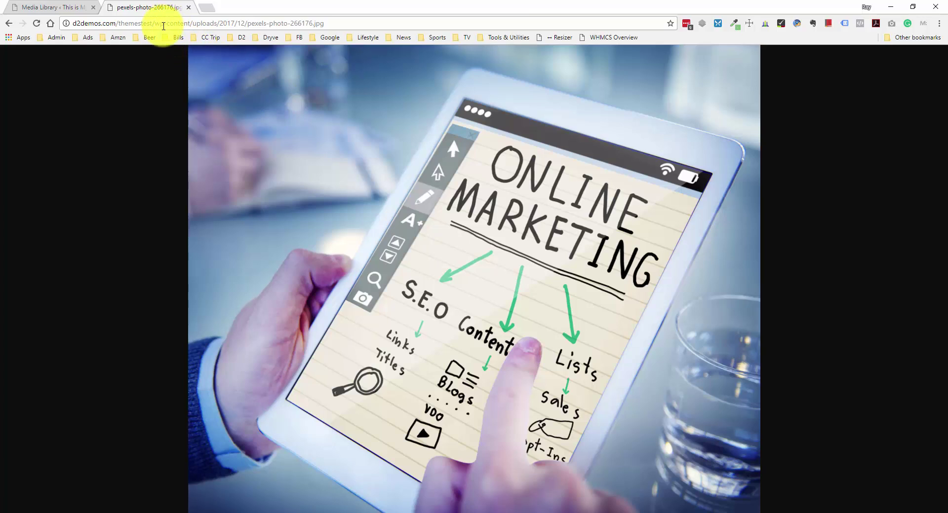
- Examine the year and month folders in the image's address, and close the image tab and its attachment details
left_click_drag(154, 24, 215, 23)
left_click(218, 23)
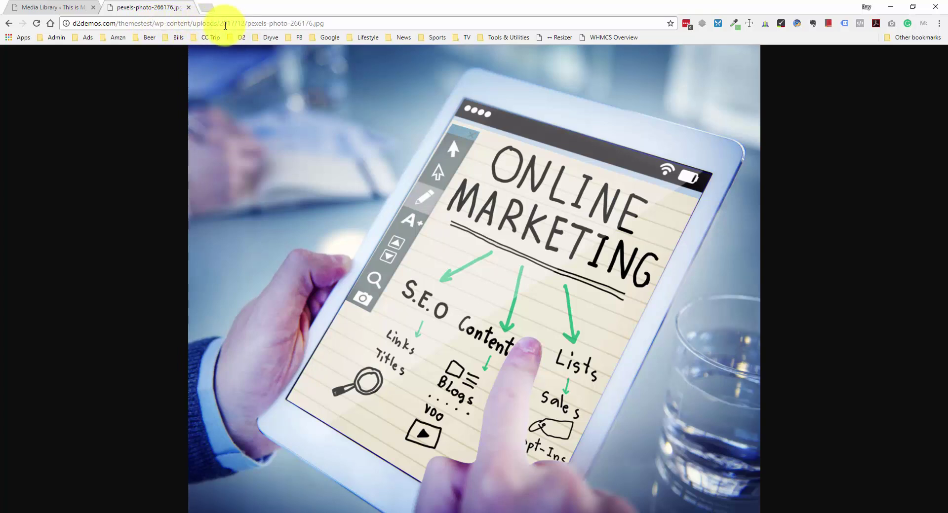
left_click_drag(220, 23, 236, 23)
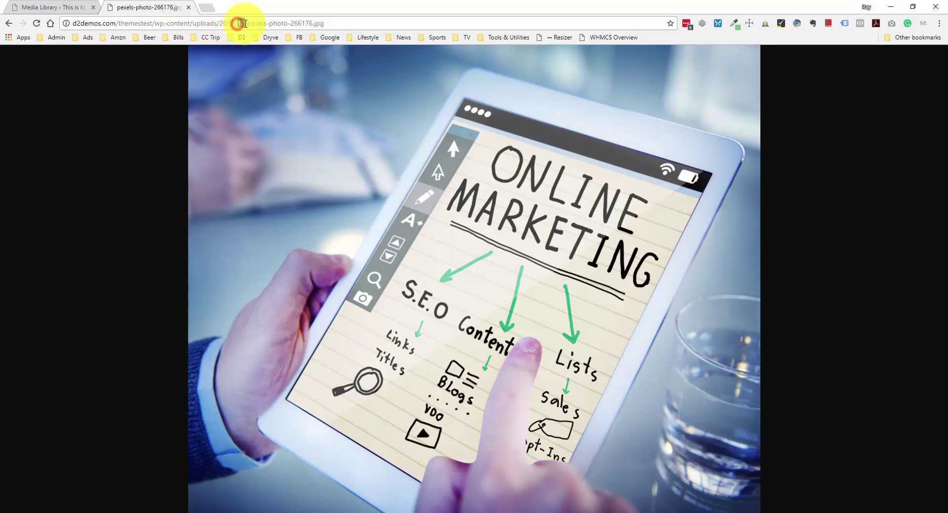
left_click(245, 24)
left_click(179, 9)
left_click(567, 144)
left_click(564, 146)
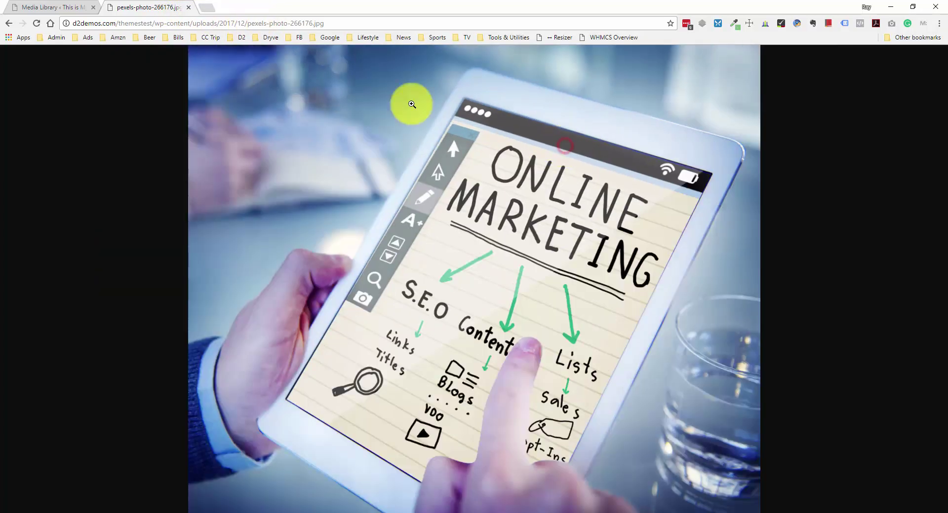
left_click(180, 9)
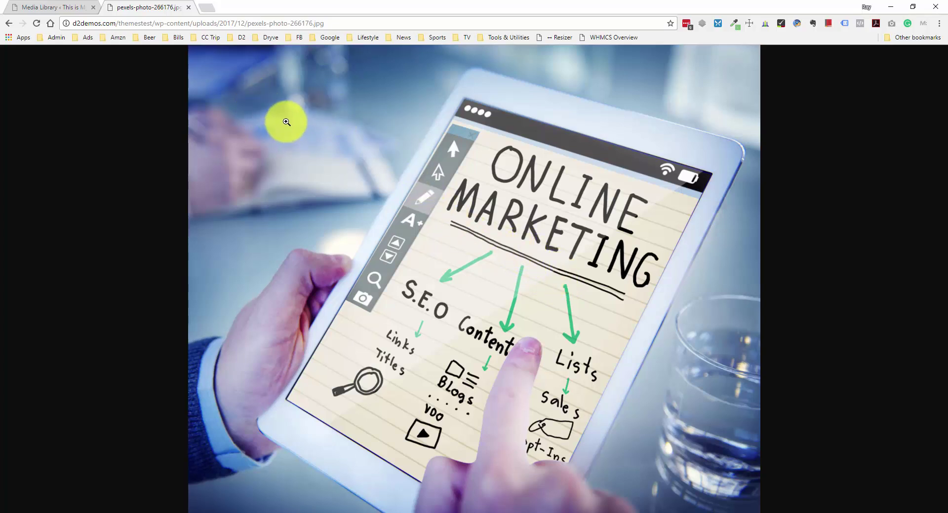
left_click(189, 8)
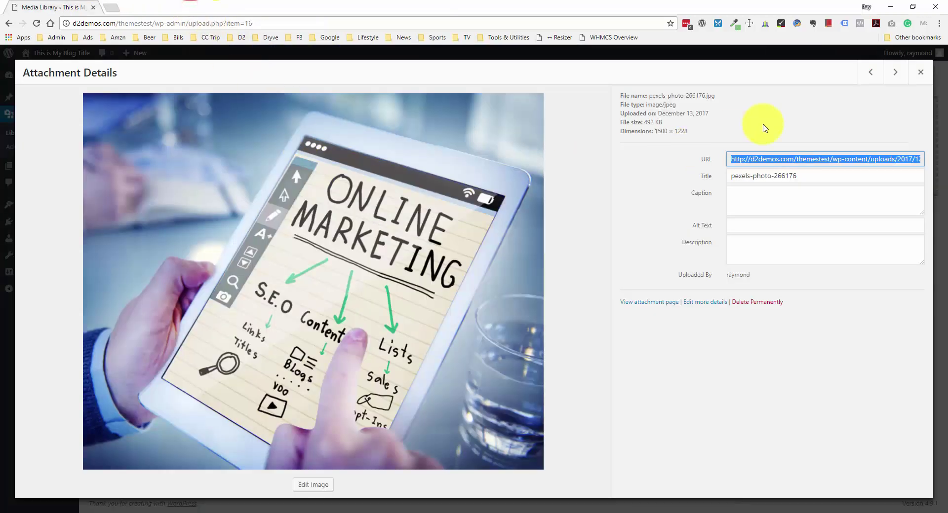
left_click(928, 70)
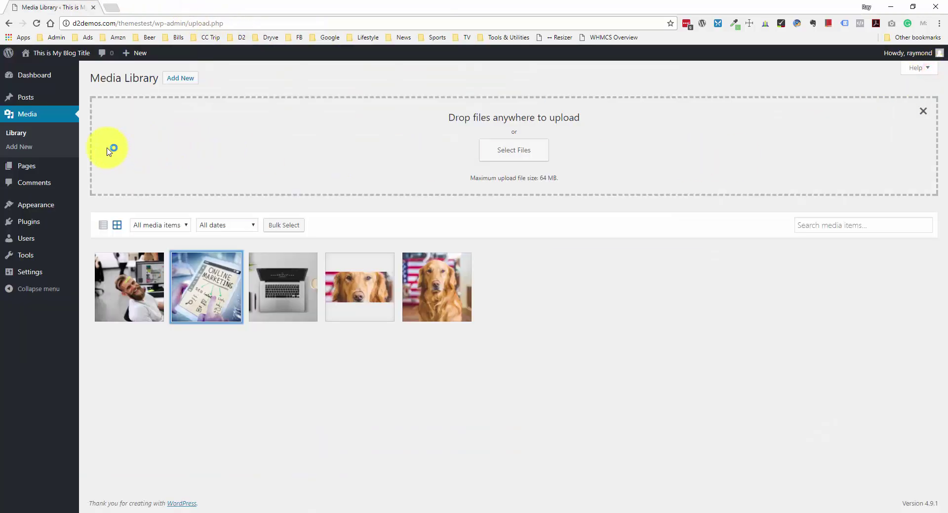
- Open the Contact Us page for editing and add an empty line below the phone number
mouse_move(46, 100)
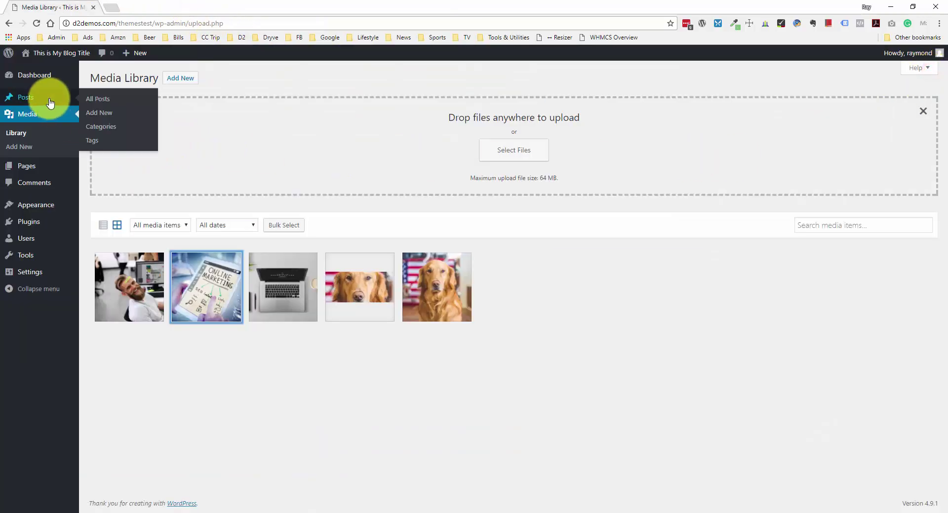
left_click(43, 168)
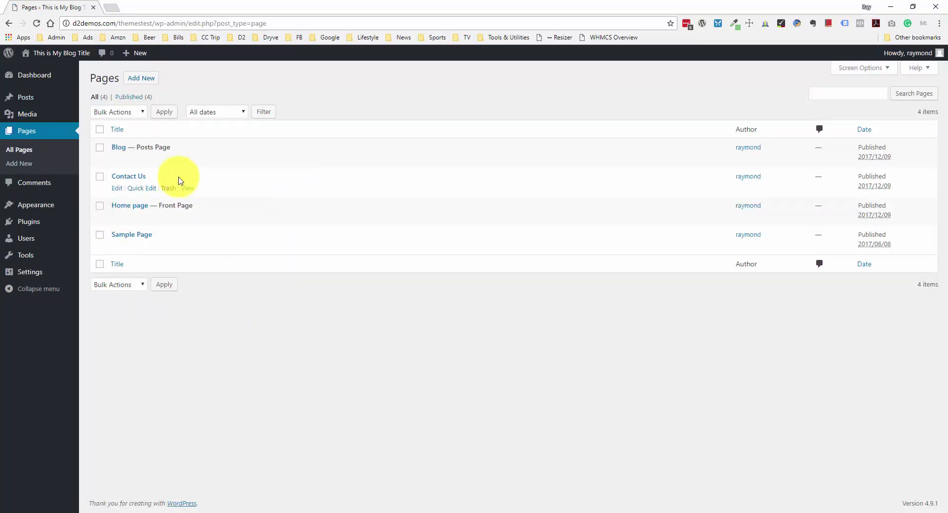
left_click(141, 181)
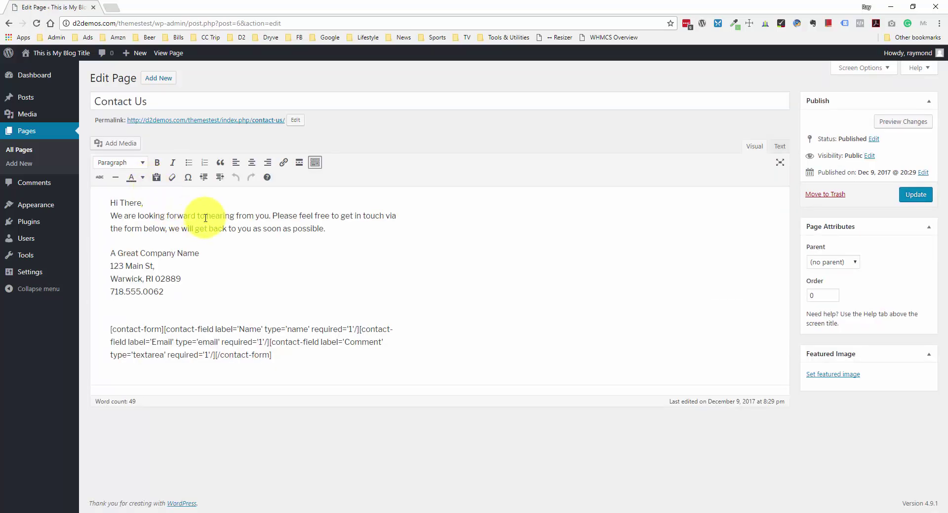
left_click(167, 300)
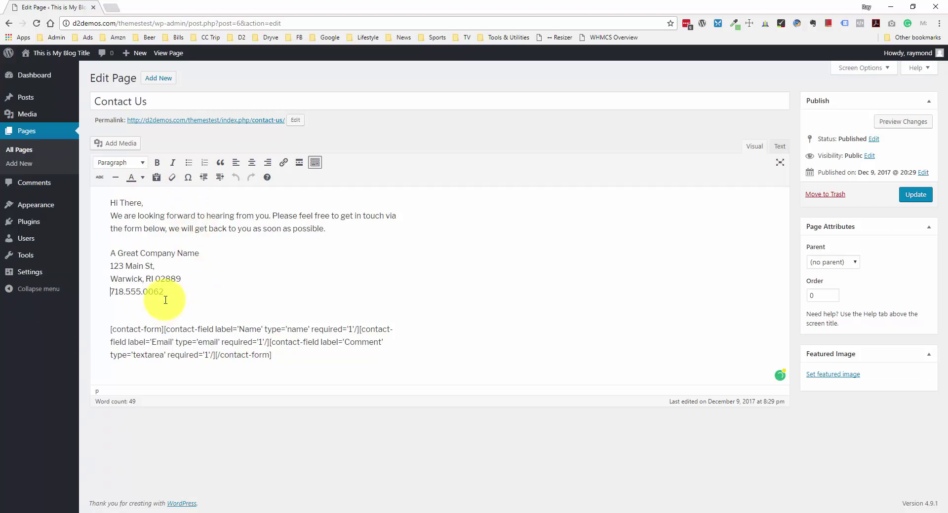
key("Return")
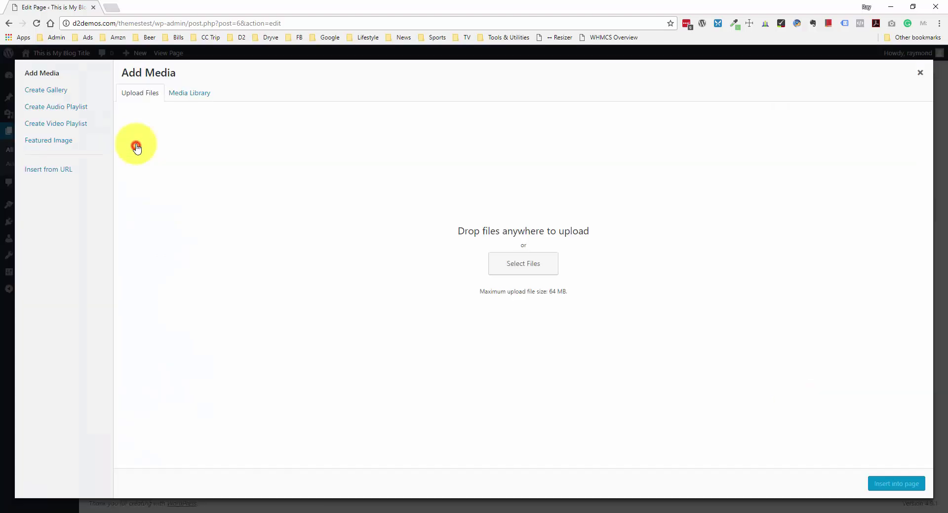
- Insert the Online Marketing image from the Media Library with Center alignment and Large – 525 × 430 size, and update the page
left_click(119, 144)
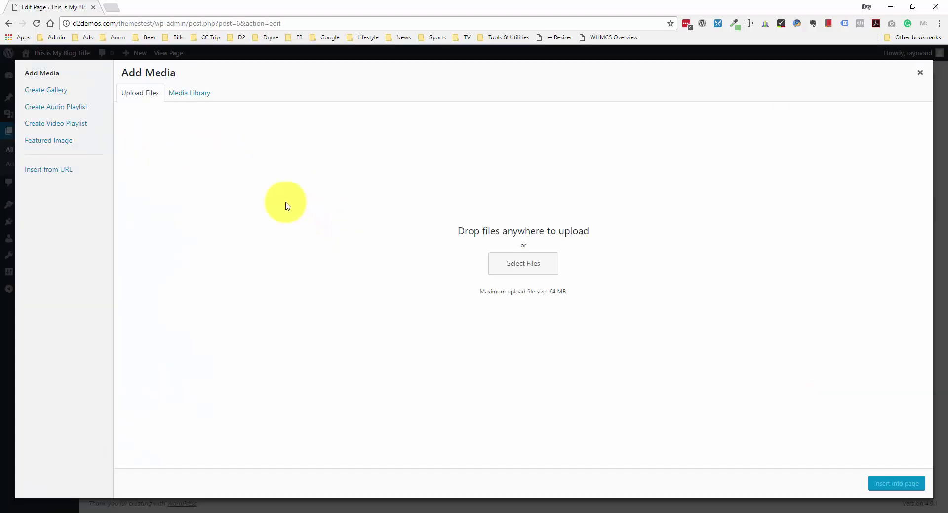
left_click(188, 94)
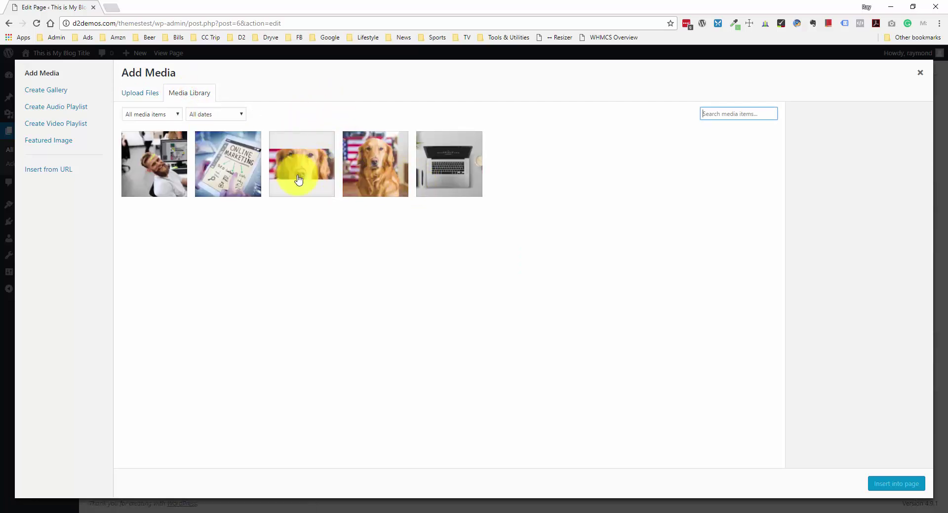
left_click(239, 174)
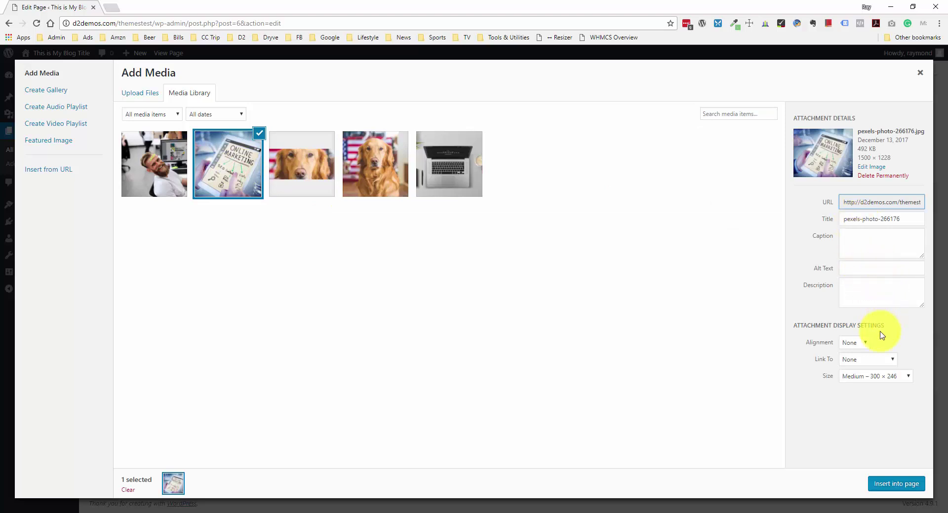
left_click(865, 344)
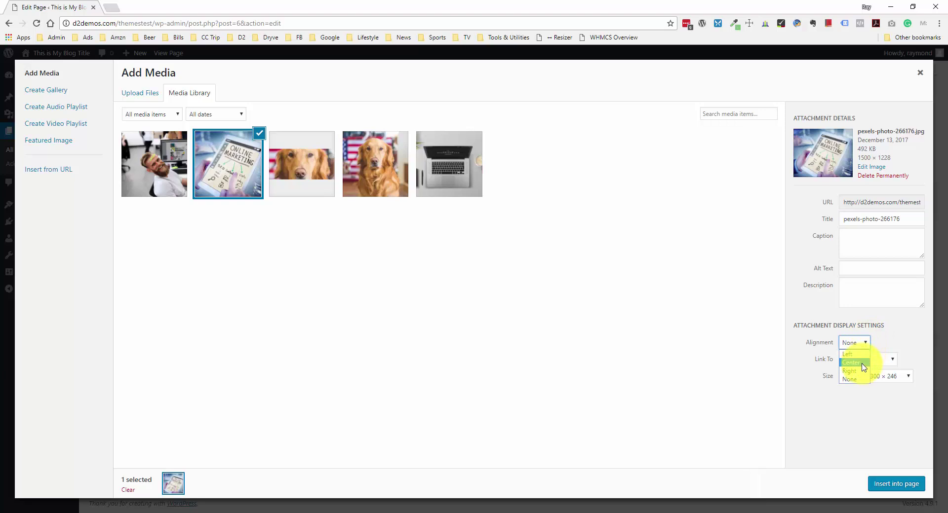
left_click(862, 364)
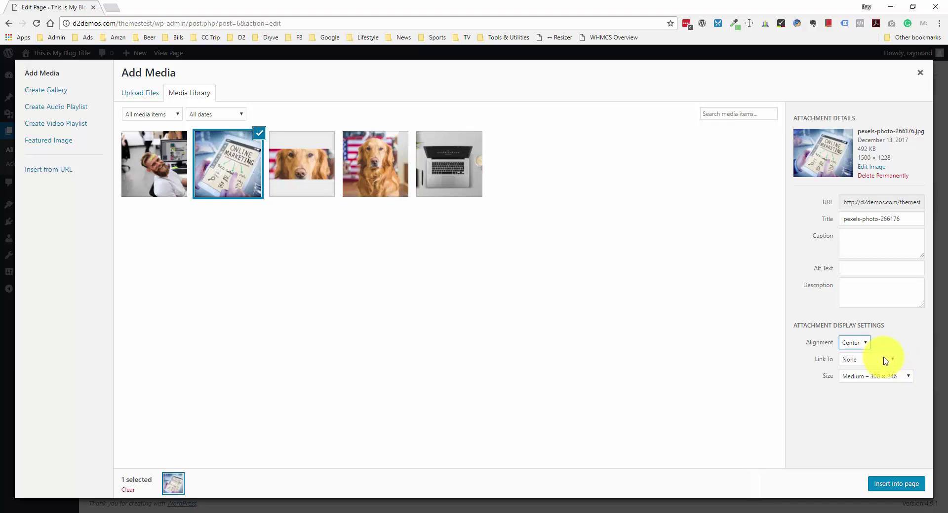
left_click(895, 377)
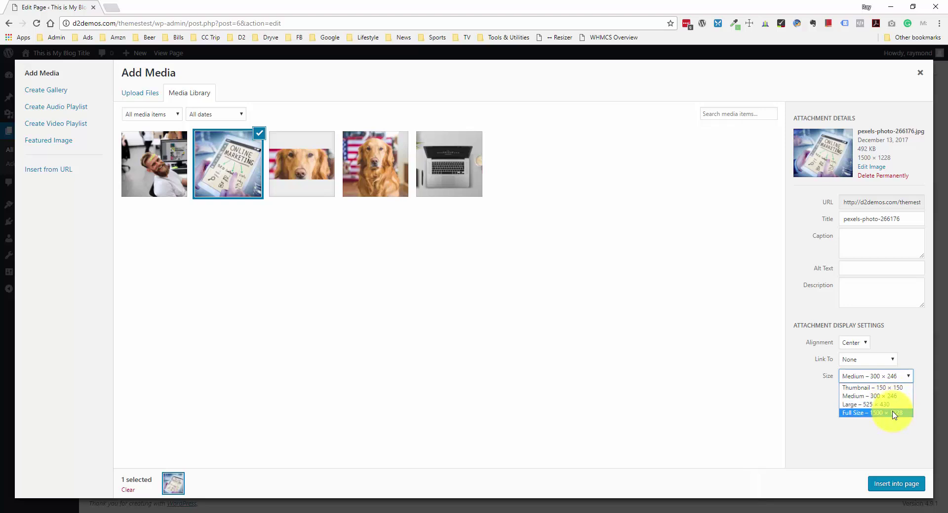
left_click(893, 403)
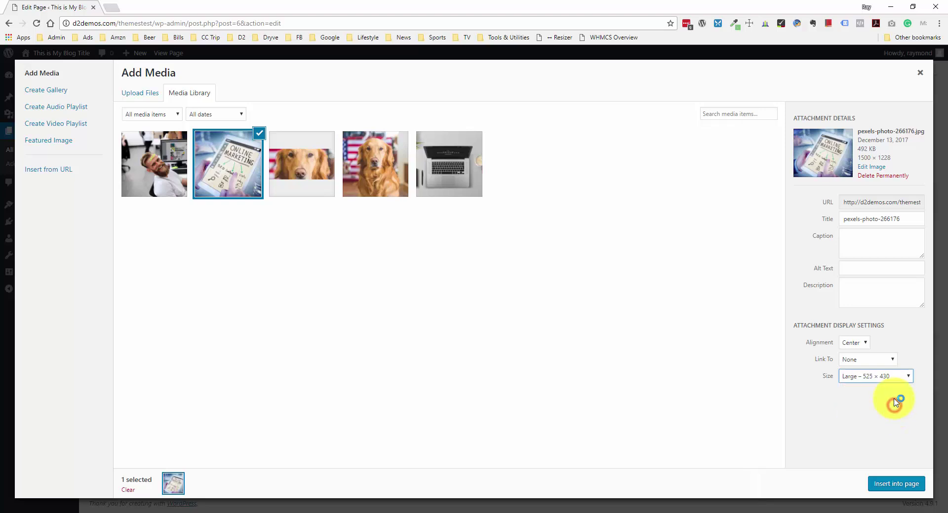
left_click(905, 484)
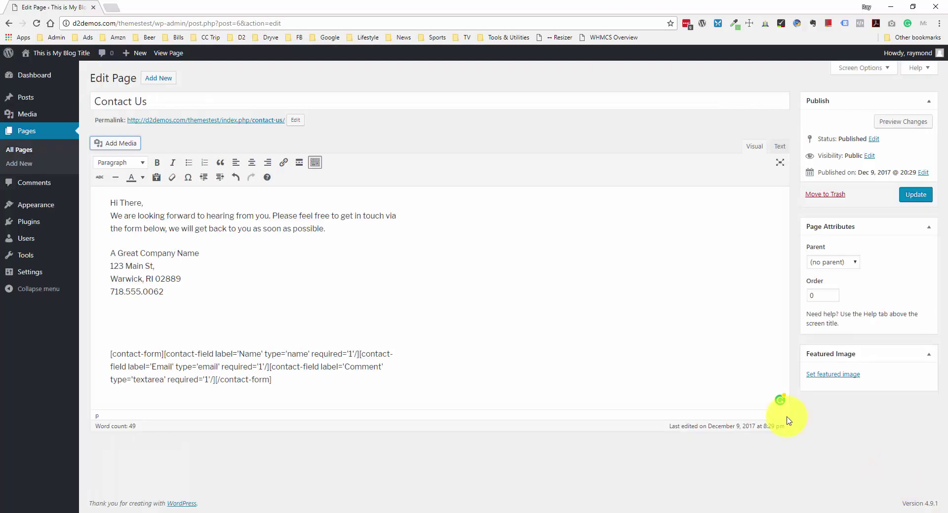
left_click(906, 198)
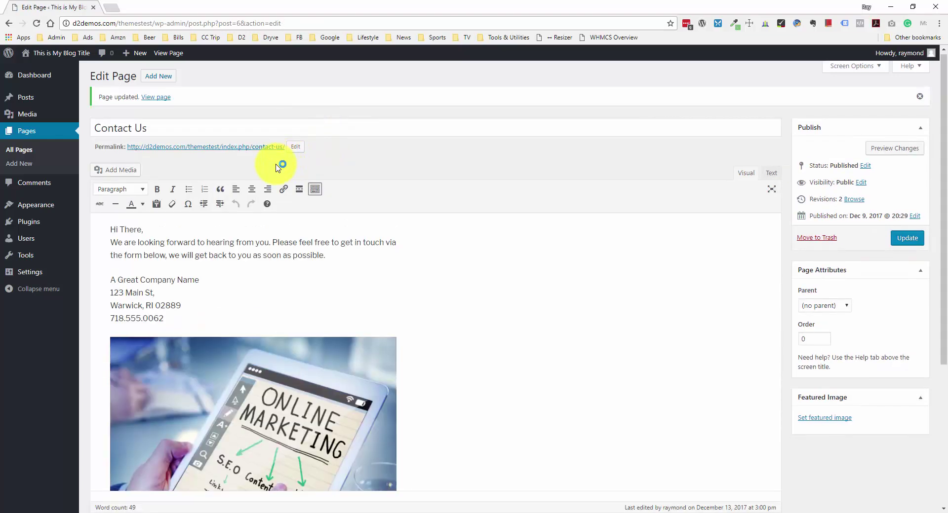
- Review the inserted image on the published Contact Us page in a new tab, and close that tab
middle_click(250, 152)
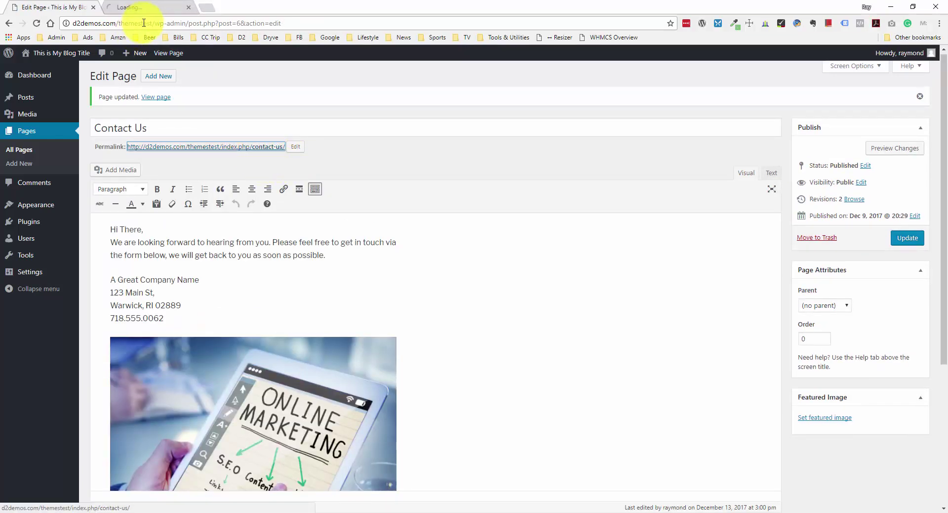
left_click(151, 7)
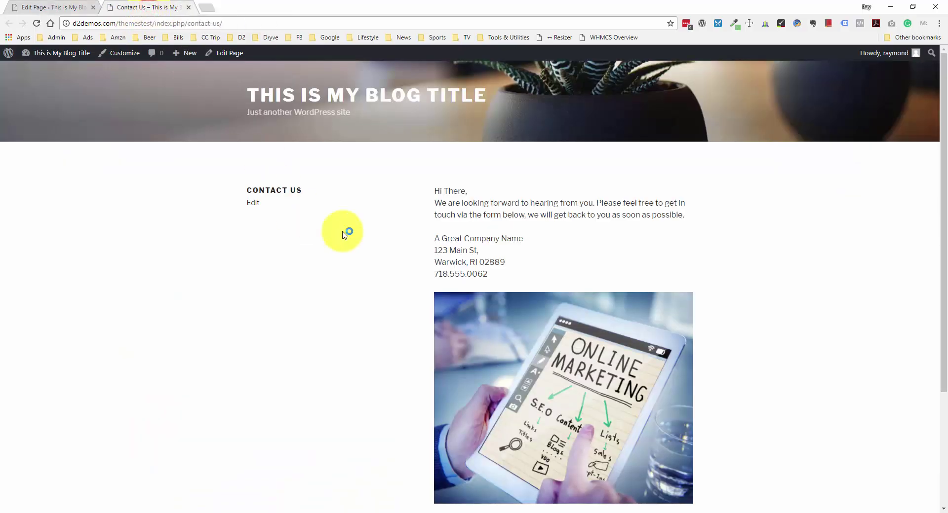
scroll(402, 223, "down", 5)
scroll(394, 223, "up", 5)
scroll(381, 205, "down", 3)
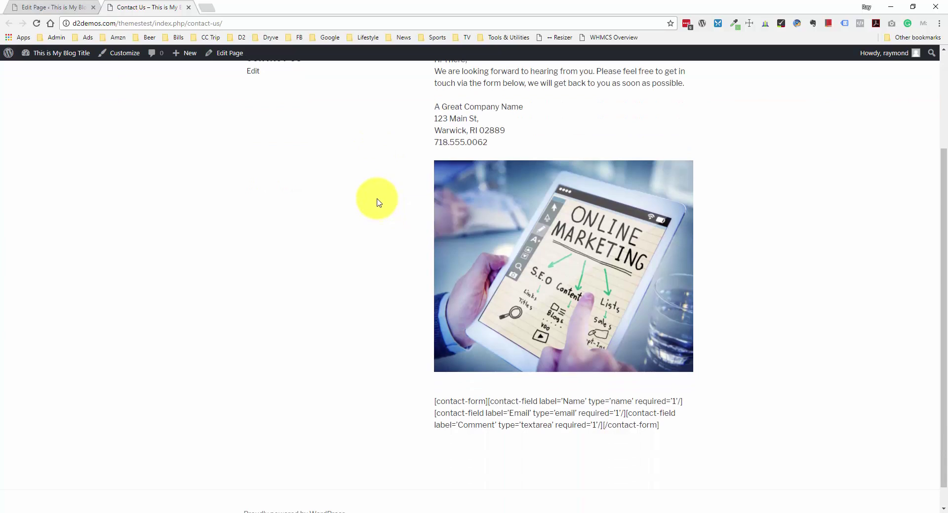
scroll(394, 214, "down", 1)
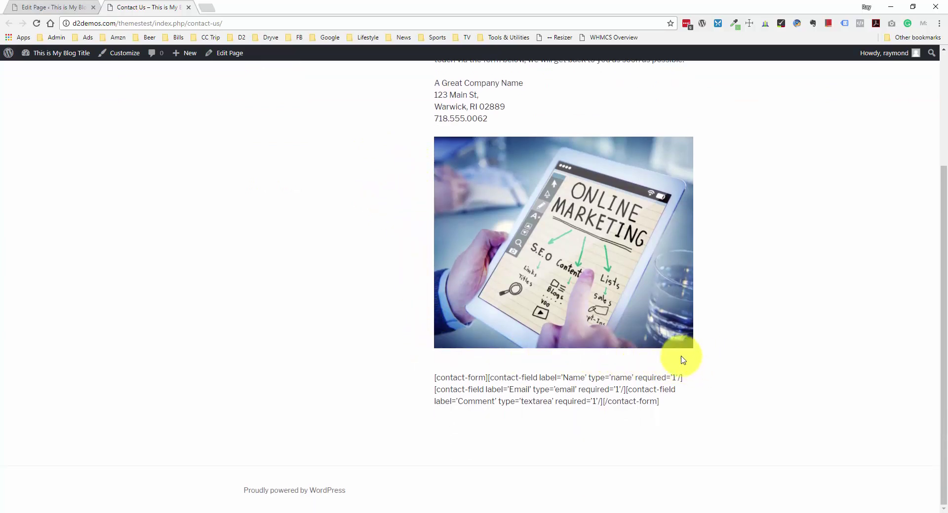
scroll(422, 286, "up", 3)
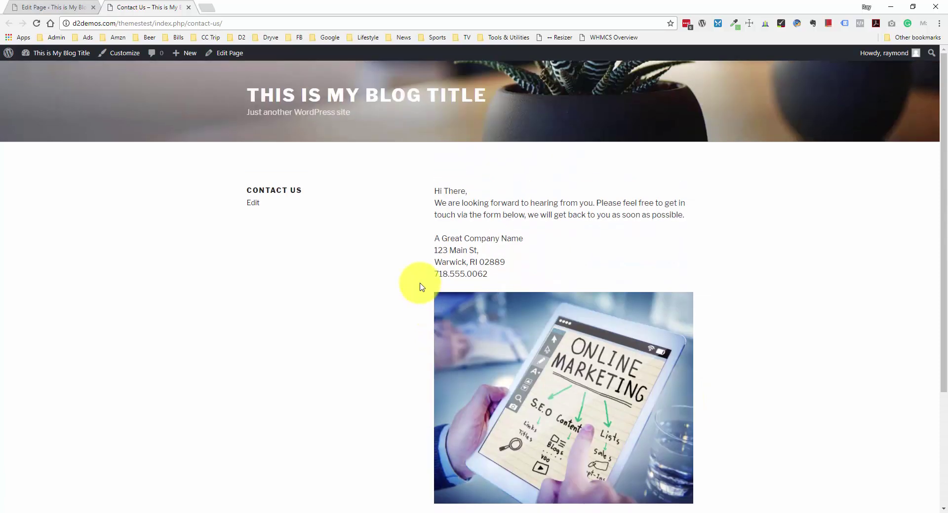
left_click(187, 7)
- Open the site's Media settings to examine the image sizes and upload folder option
mouse_move(43, 281)
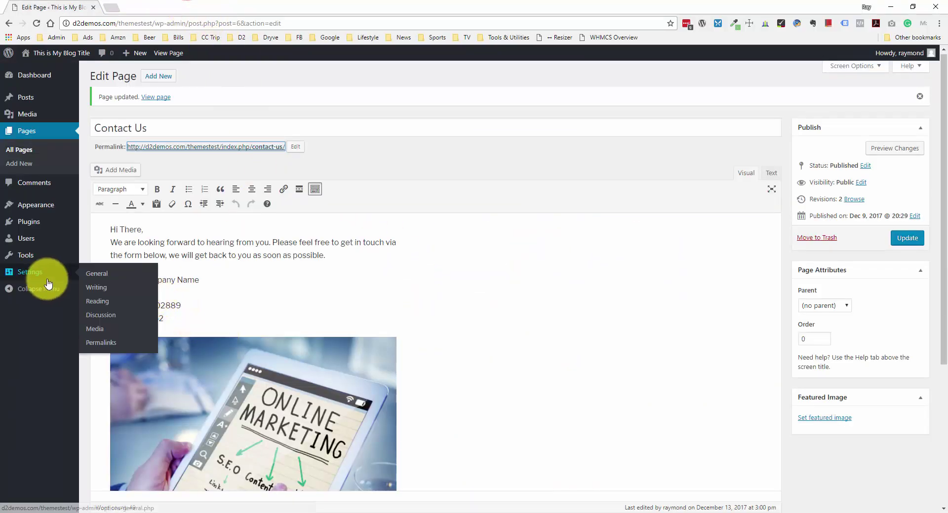
left_click(101, 330)
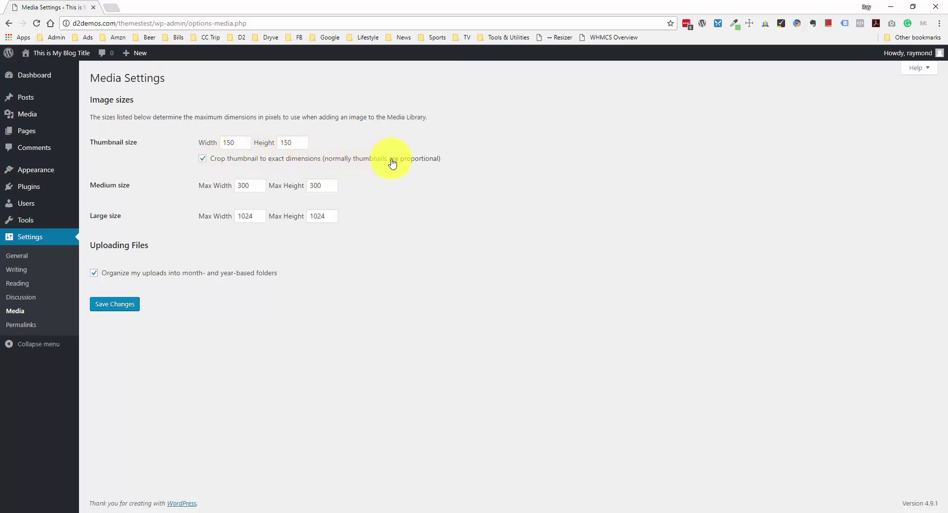
- Examine the option for cropping thumbnails to exact dimensions
left_click_drag(443, 159, 214, 163)
left_click(213, 163)
left_click(202, 160)
- Open the Contact Us page for editing and remove the Online Marketing image from its content
left_click(46, 133)
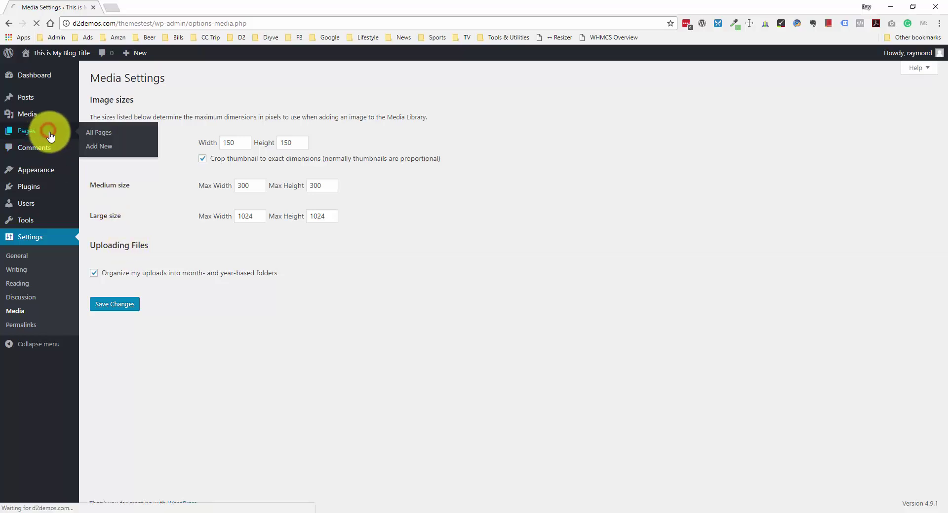
left_click(126, 181)
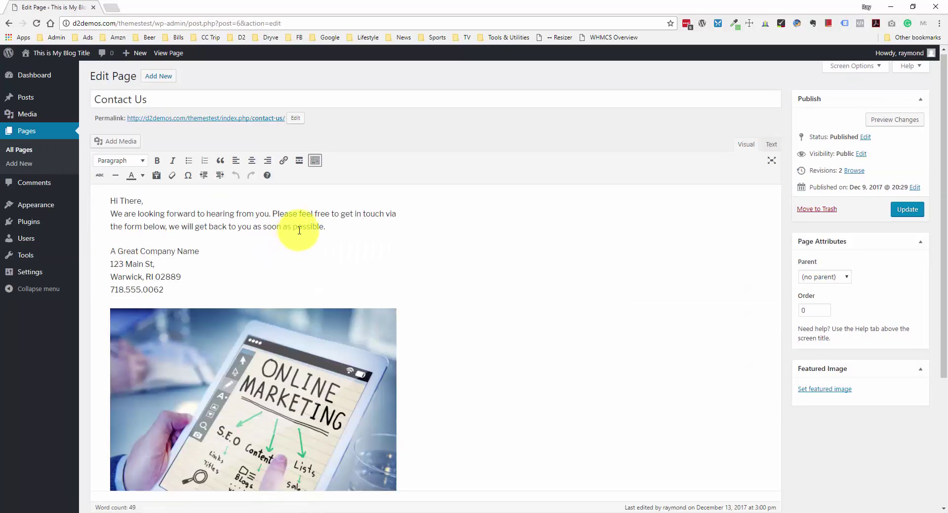
scroll(301, 227, "down", 3)
left_click(277, 221)
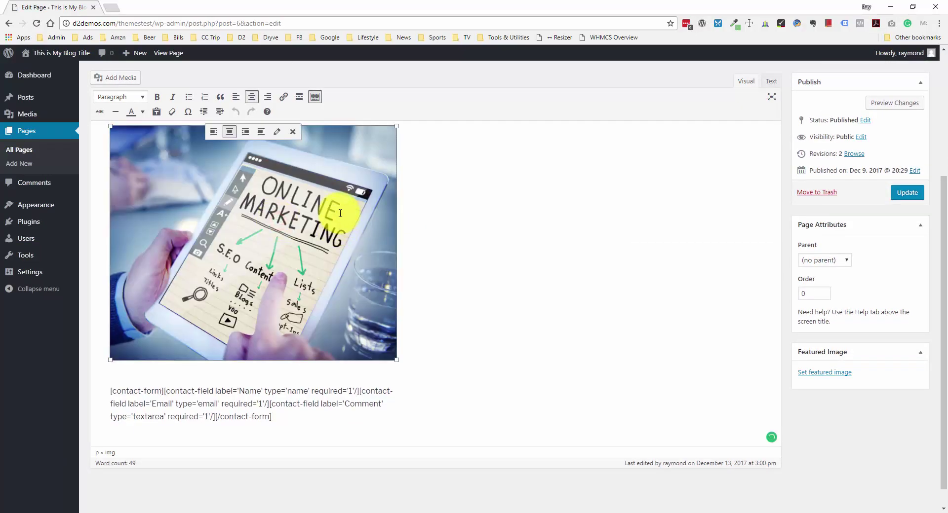
scroll(312, 206, "up", 2)
left_click(292, 178)
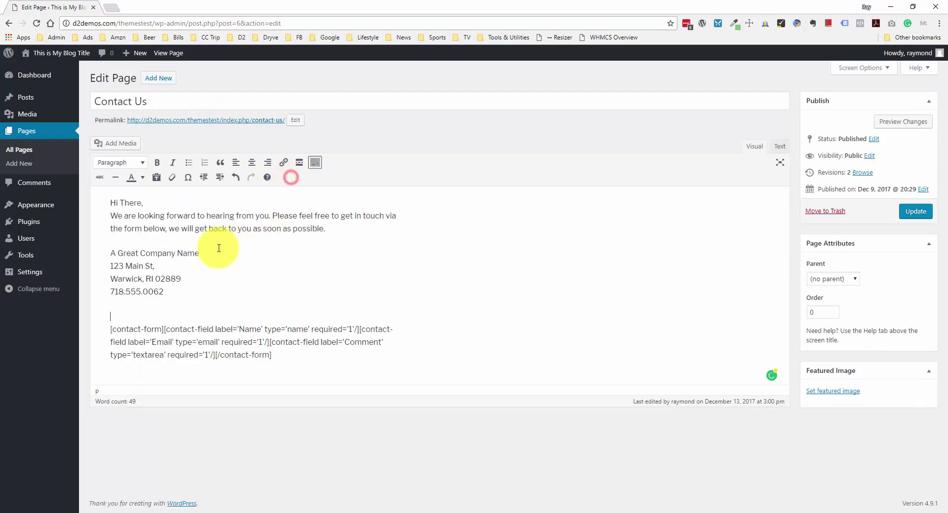
- Delete the contact-form shortcode at the end of the page and place the cursor on the empty line below the phone number
left_click(105, 330)
left_click(138, 330)
left_click_drag(114, 330, 148, 328)
left_click(150, 341)
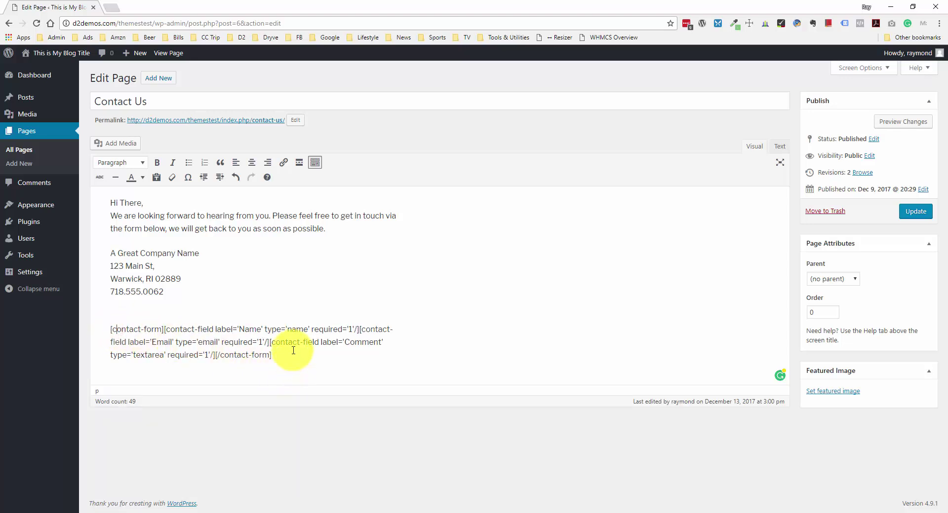
left_click_drag(286, 354, 109, 325)
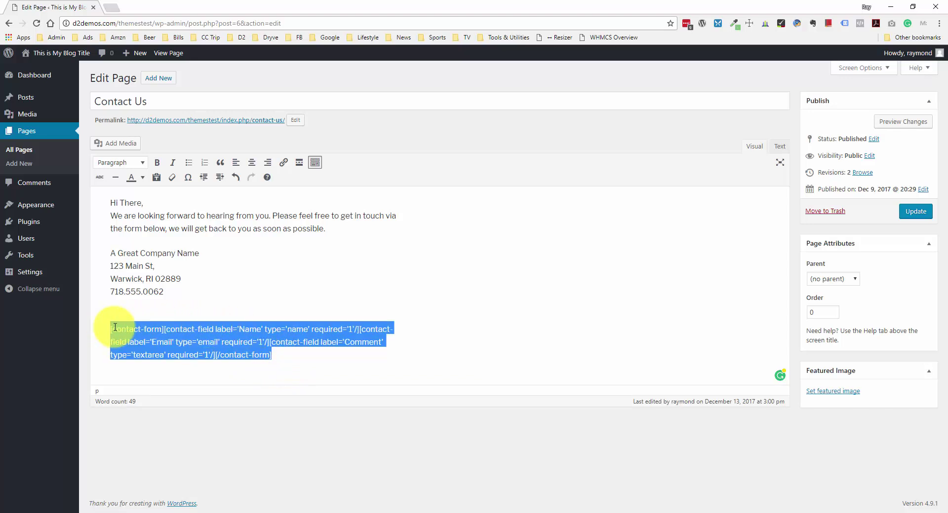
key("BackSpace")
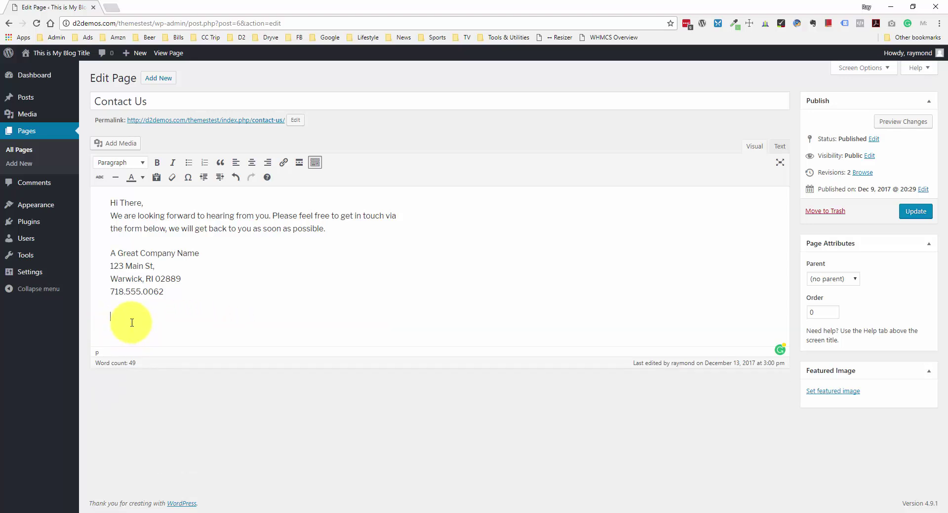
left_click(129, 319)
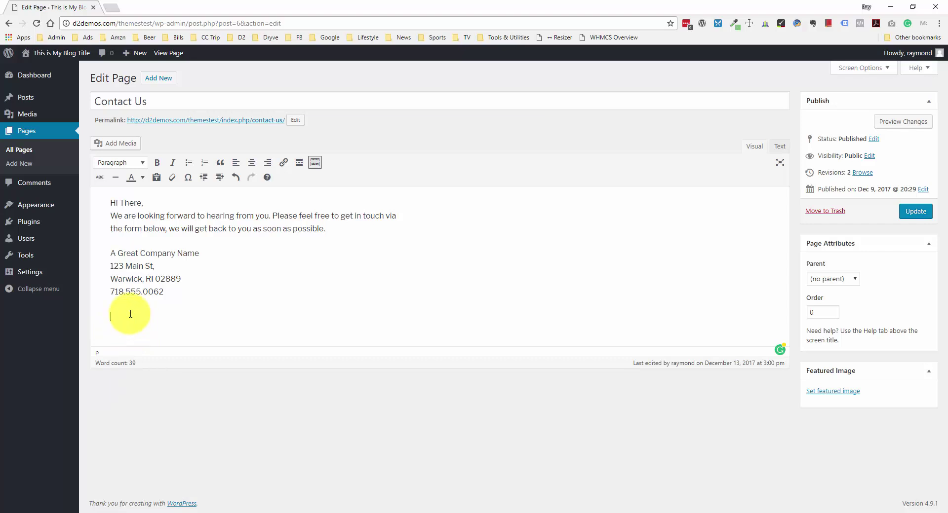
- Open the Media Library for adding media to the page and switch to creating a gallery
left_click(126, 145)
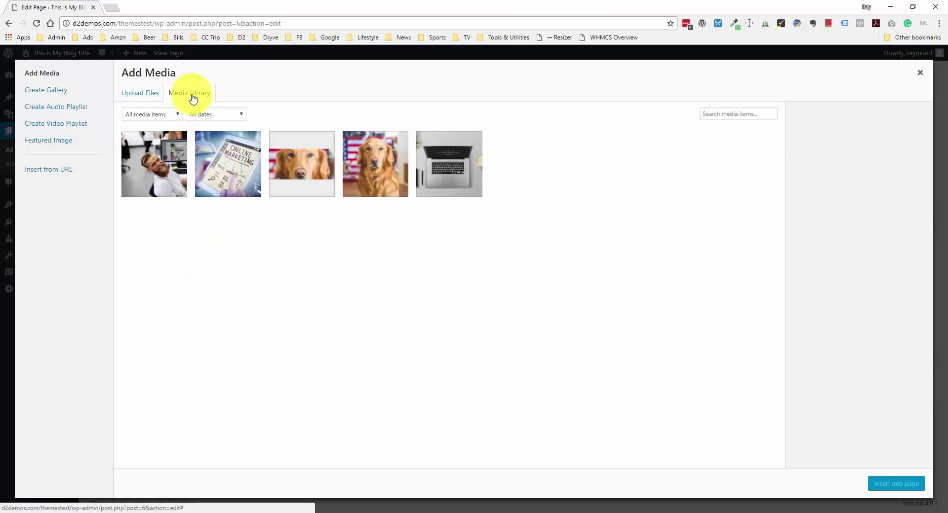
left_click(170, 151)
left_click(237, 155)
left_click(180, 139)
left_click(186, 133)
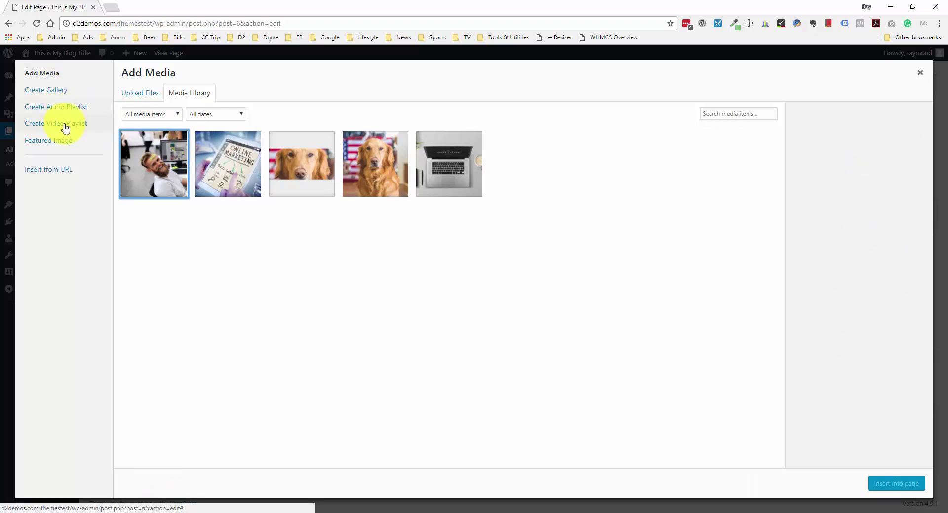
left_click(65, 92)
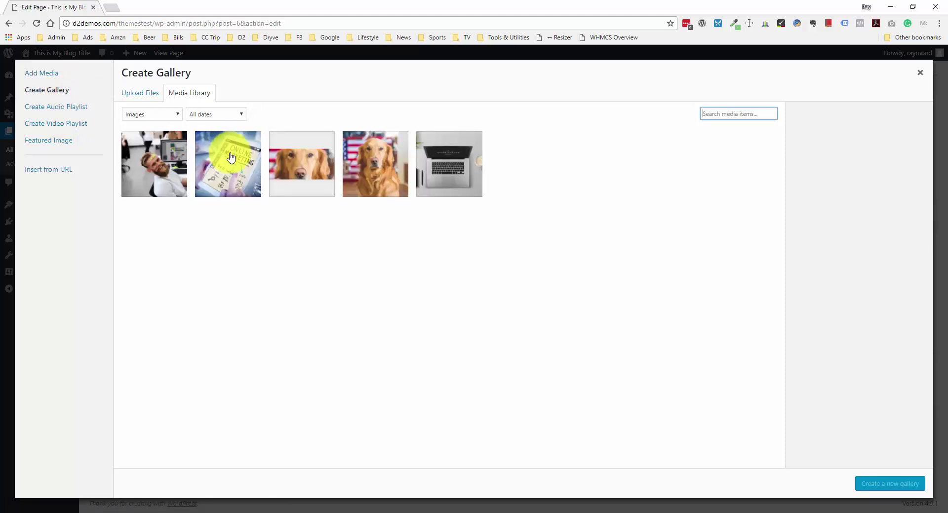
- Create a new gallery from the smiling man, Online Marketing, uncropped dog and laptop images
left_click(174, 170)
left_click(232, 172)
left_click(393, 169)
left_click(460, 170)
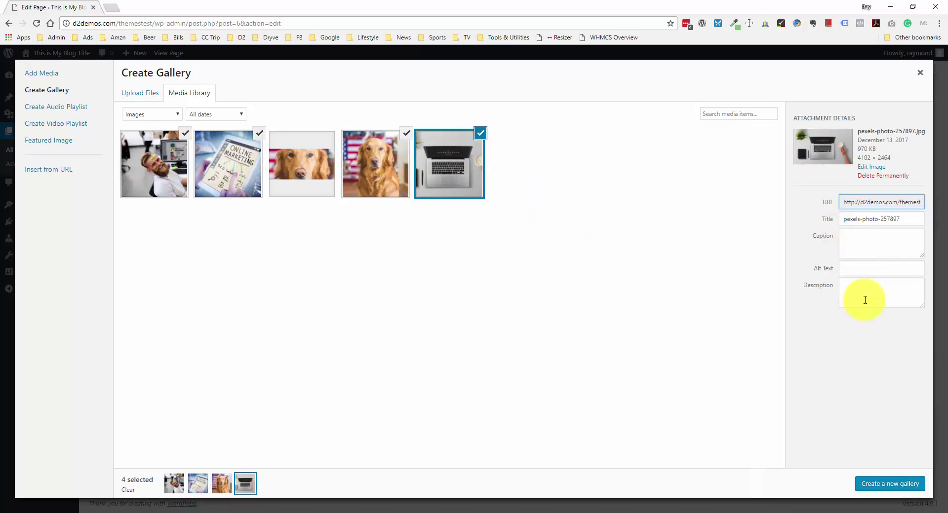
left_click(889, 488)
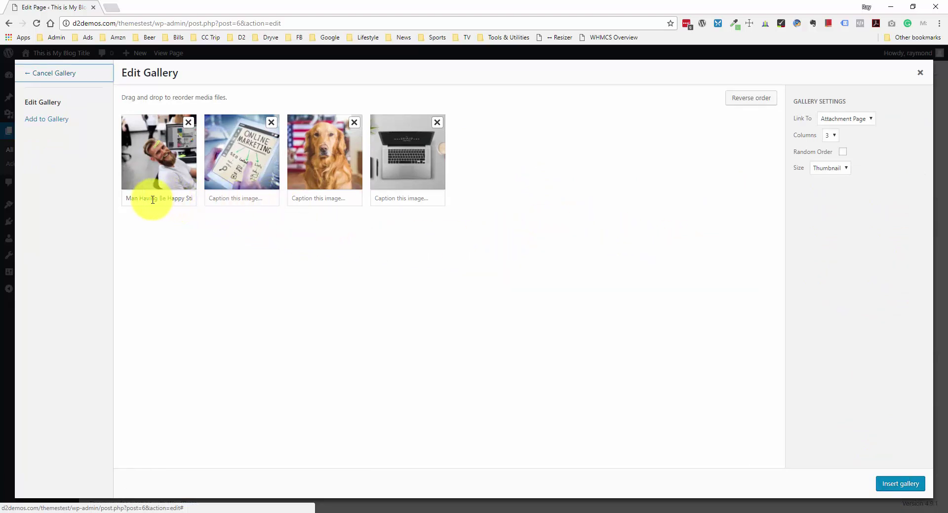
- Clear the caption of the smiling man image in the gallery
left_click_drag(129, 198, 156, 199)
left_click(170, 199)
left_click_drag(169, 200, 174, 199)
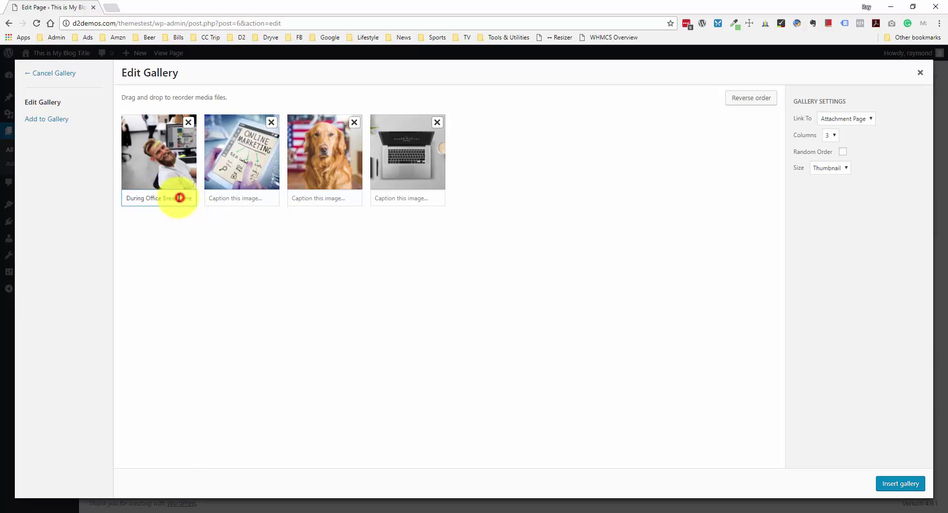
key("BackSpace")
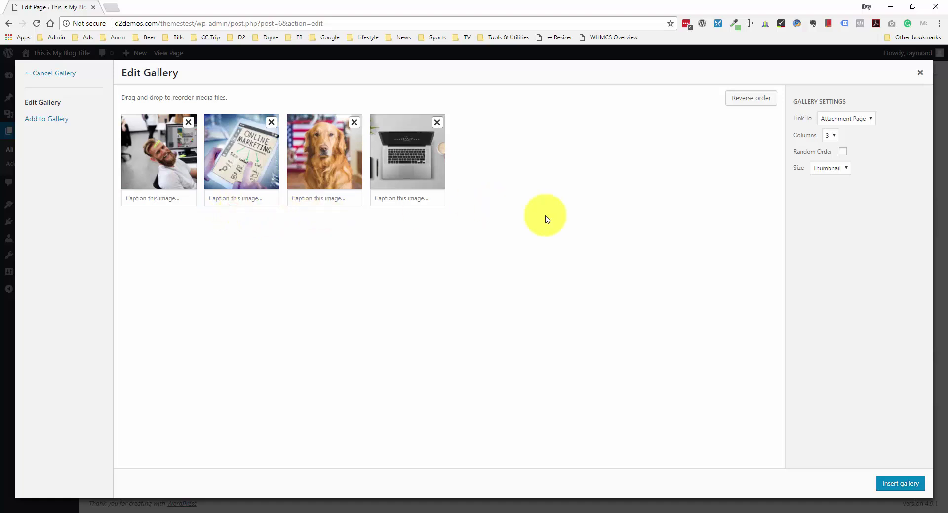
- Set the gallery images to link to Media File and choose 3 columns
left_click(858, 123)
left_click(814, 126)
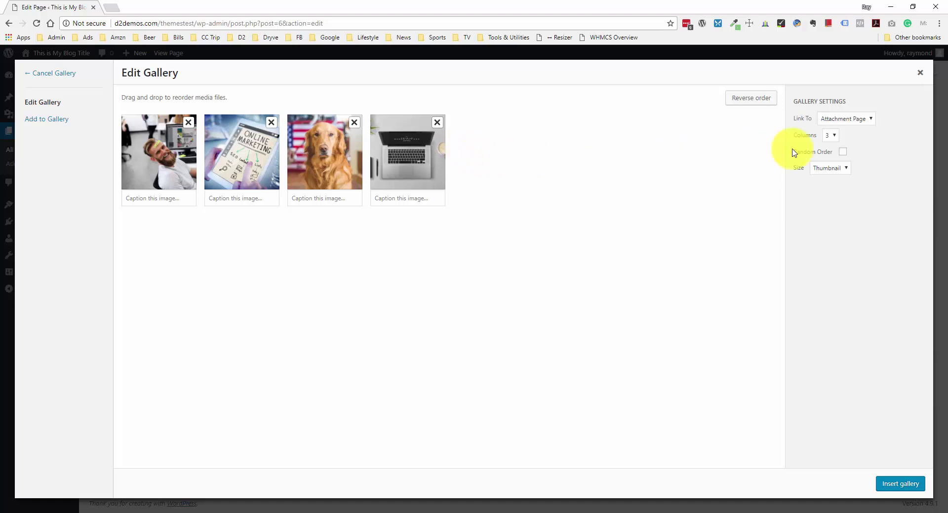
left_click(869, 120)
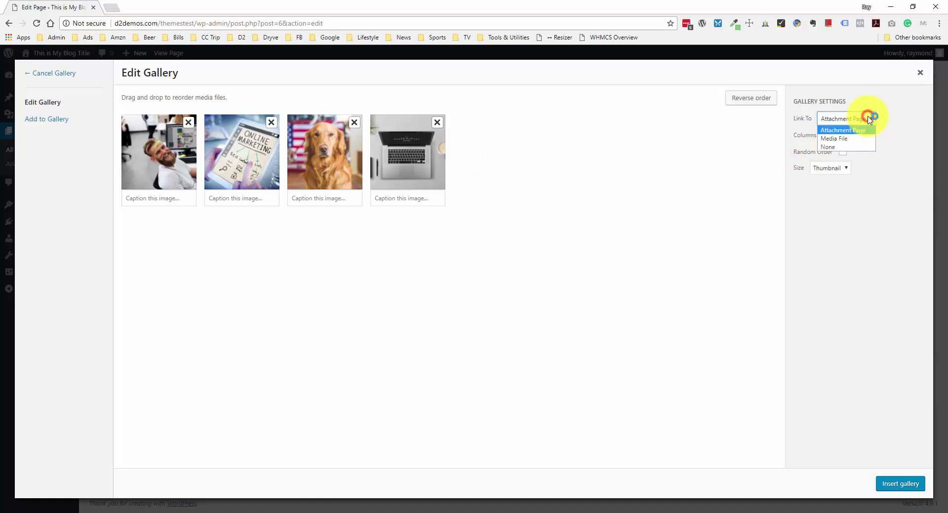
left_click(847, 142)
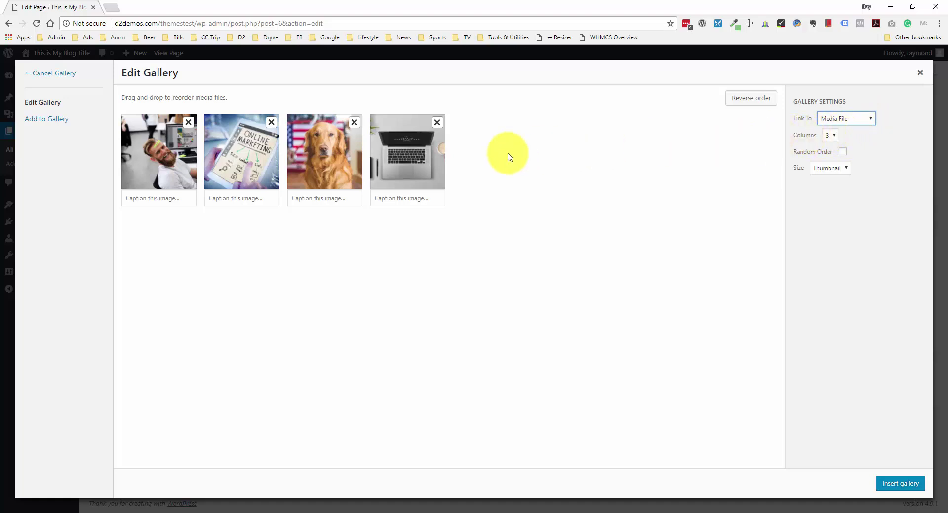
left_click(836, 135)
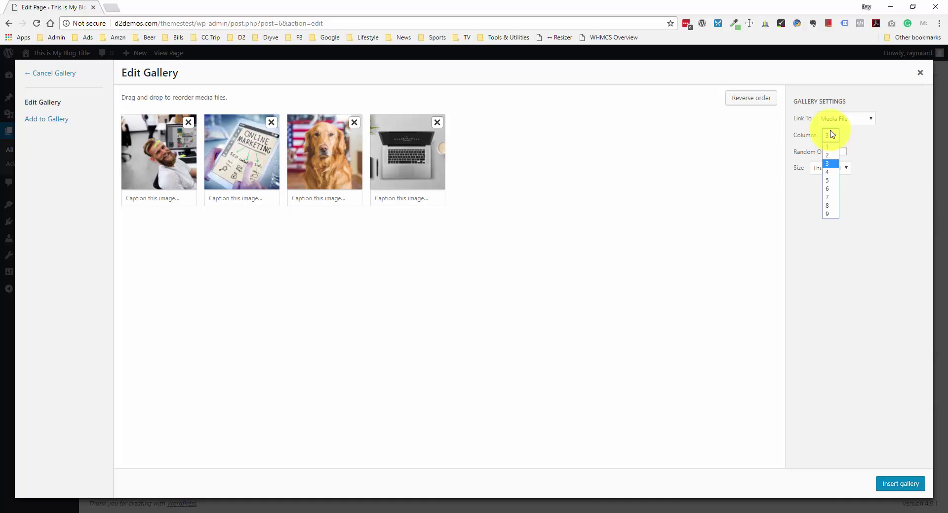
left_click(833, 163)
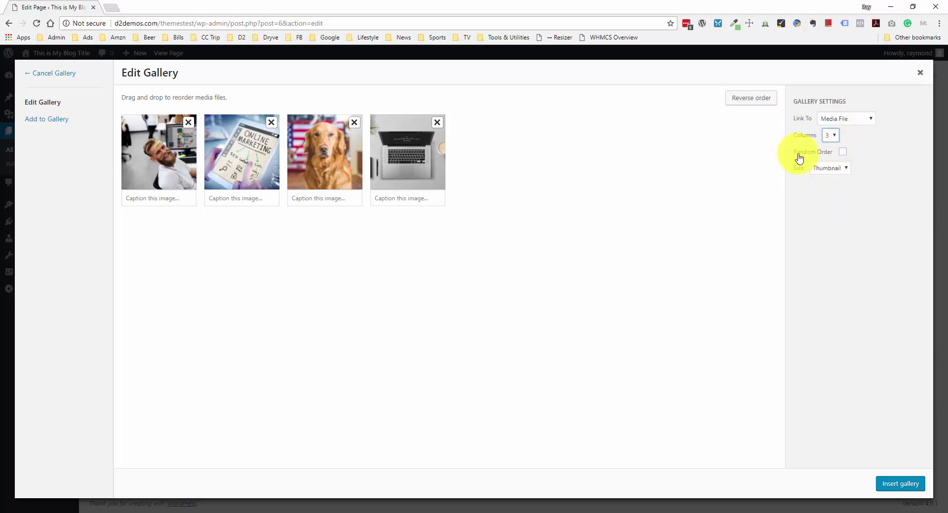
- Choose the Thumbnail size for the gallery images and insert the gallery into the page
left_click(832, 169)
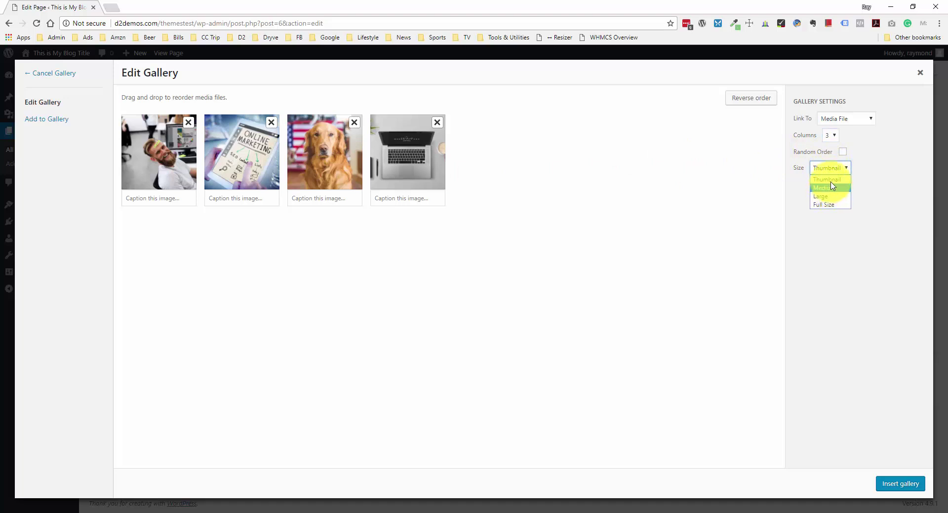
left_click(832, 179)
left_click(869, 168)
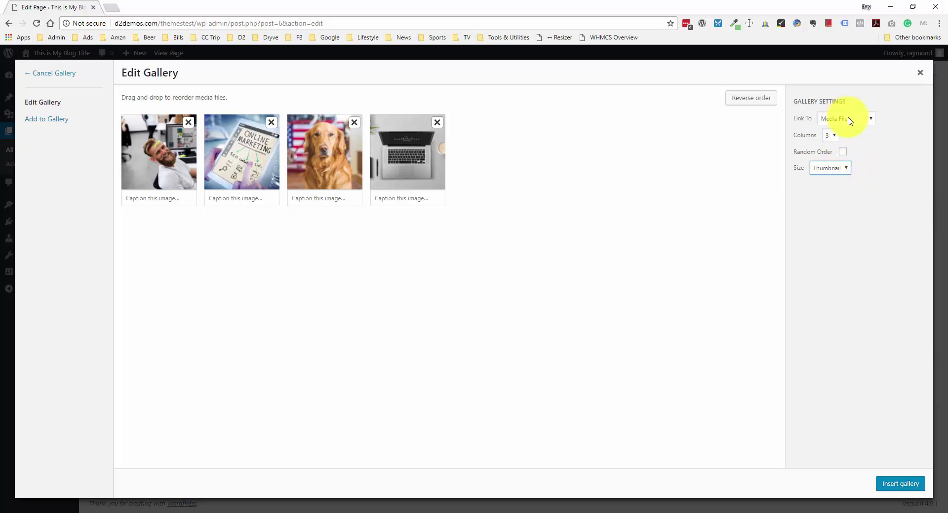
left_click(900, 484)
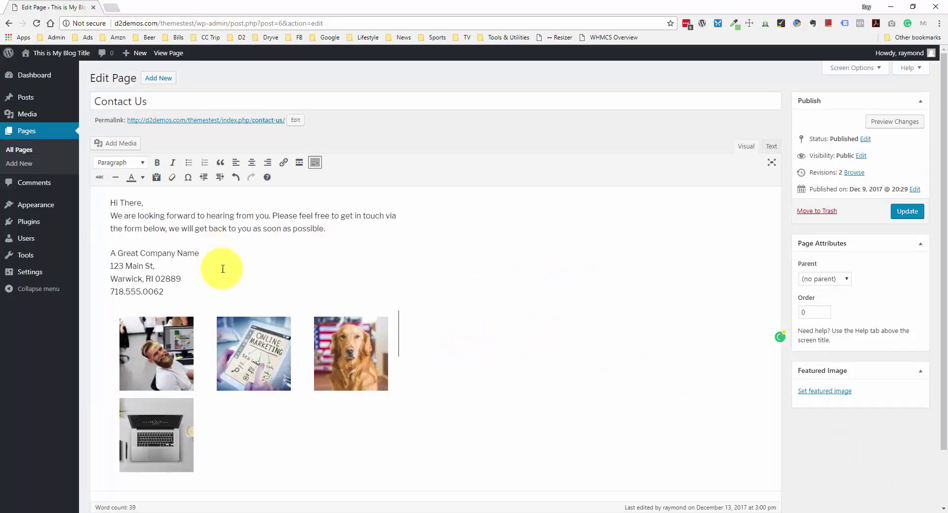
scroll(408, 268, "down", 1)
scroll(410, 251, "up", 1)
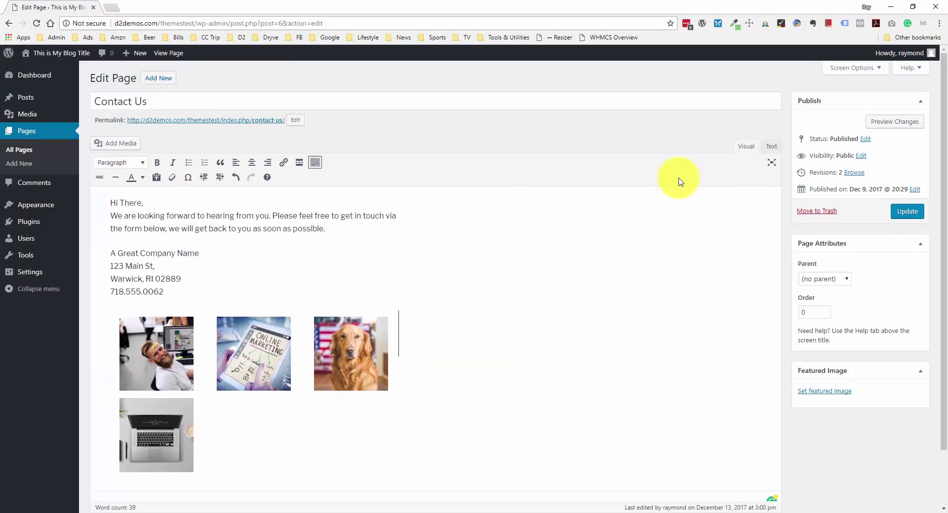
- Show the page content as text to examine the link and ids attributes of the gallery shortcode
left_click(773, 147)
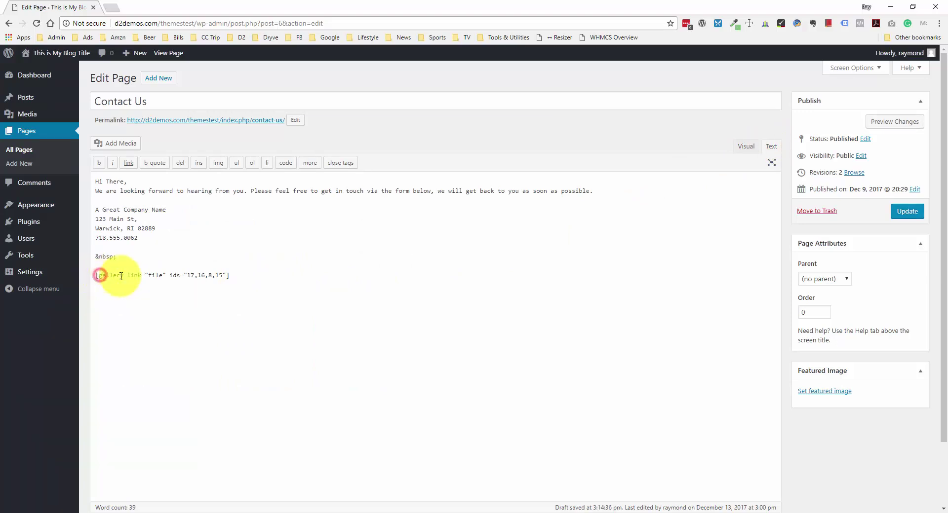
left_click_drag(127, 275, 167, 273)
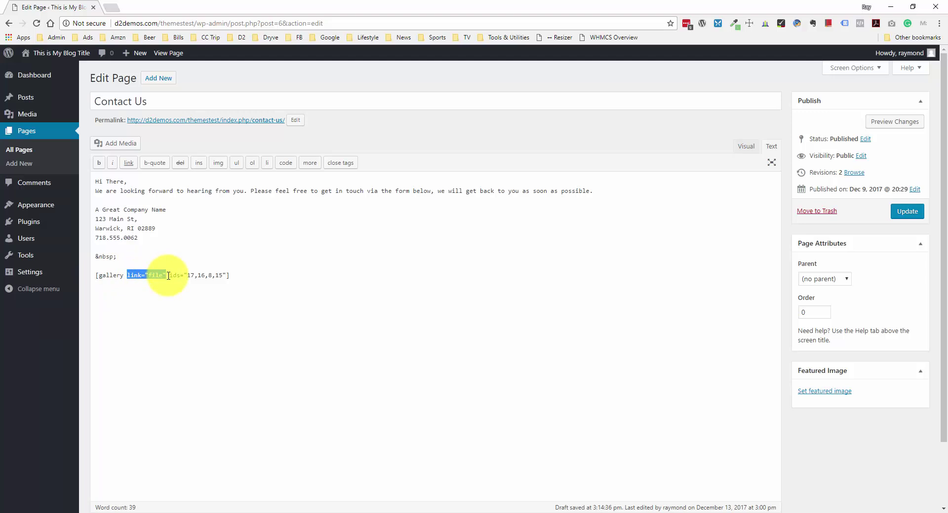
left_click(168, 275)
left_click_drag(168, 275, 131, 275)
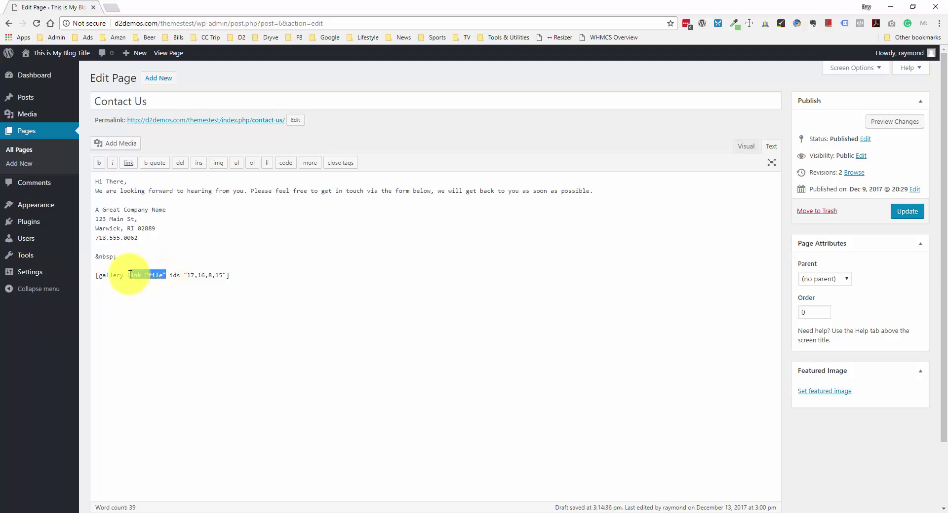
left_click(131, 275)
left_click_drag(169, 274, 214, 277)
left_click(227, 275)
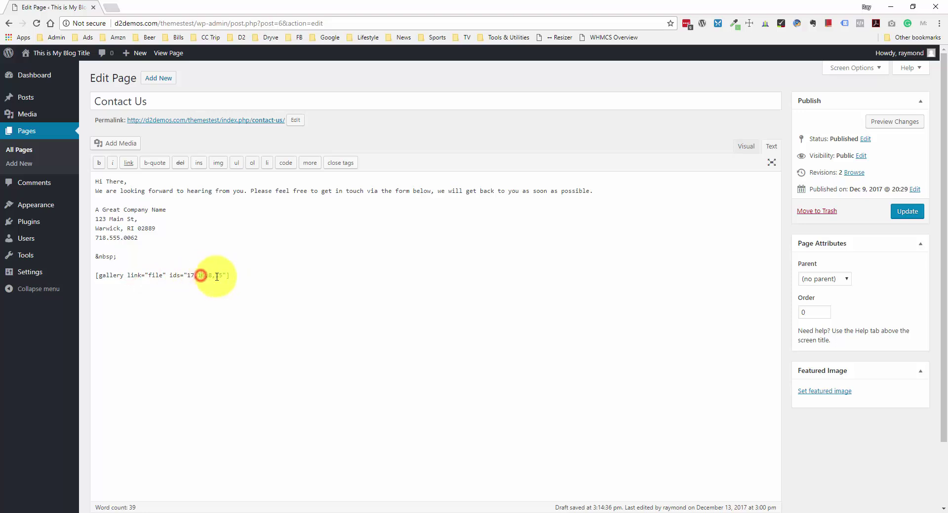
double_click(209, 277)
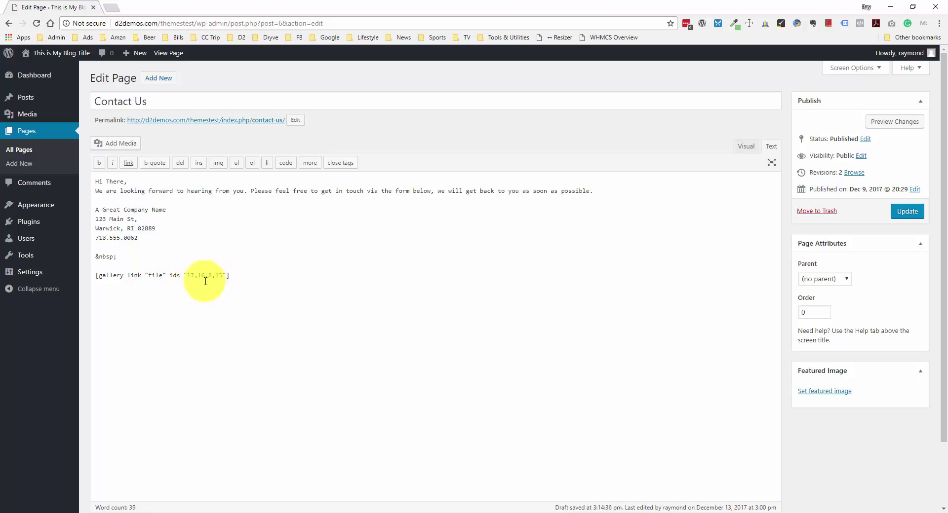
left_click(185, 276)
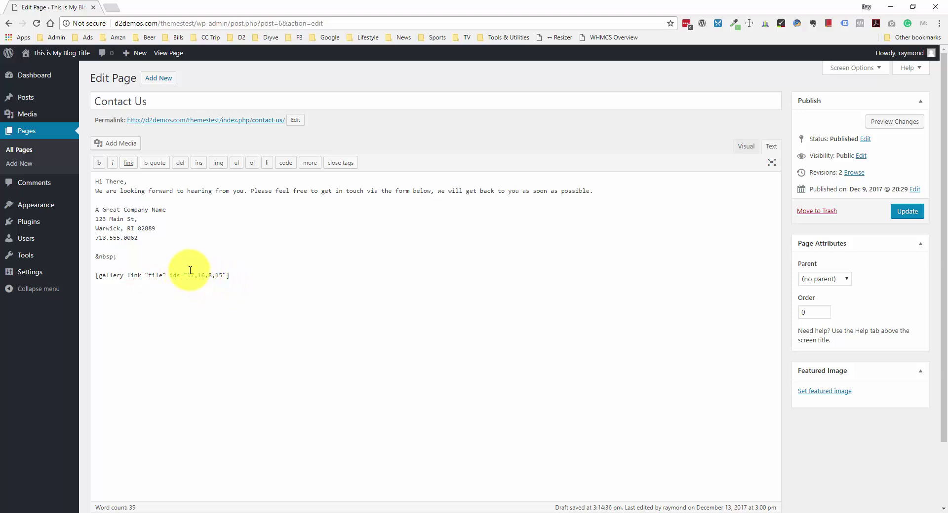
- Open the Media Library in a new tab and check the Online Marketing image's item ID in its attachment details address
mouse_move(39, 116)
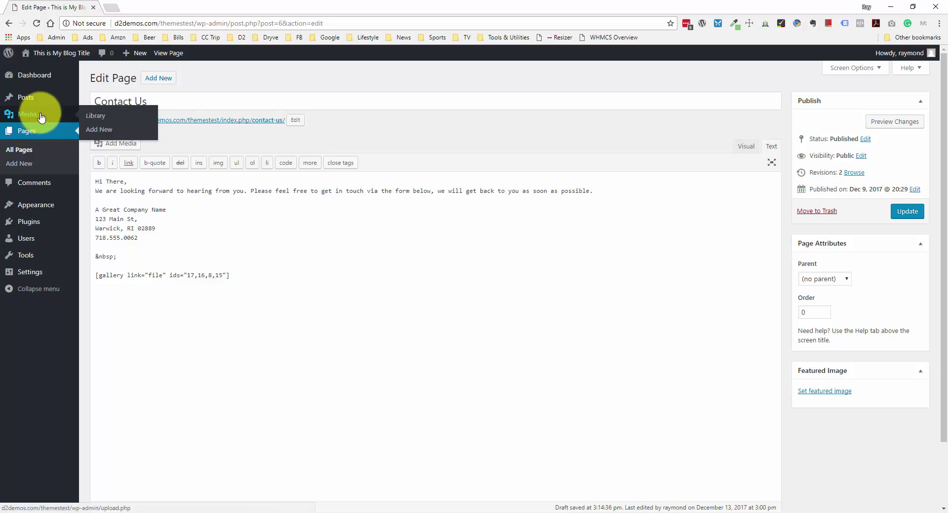
middle_click(42, 117)
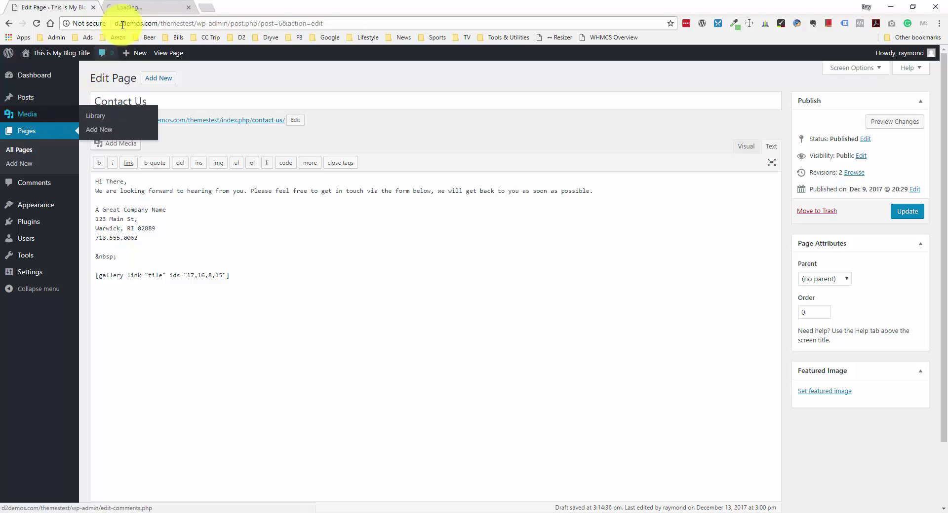
left_click(140, 7)
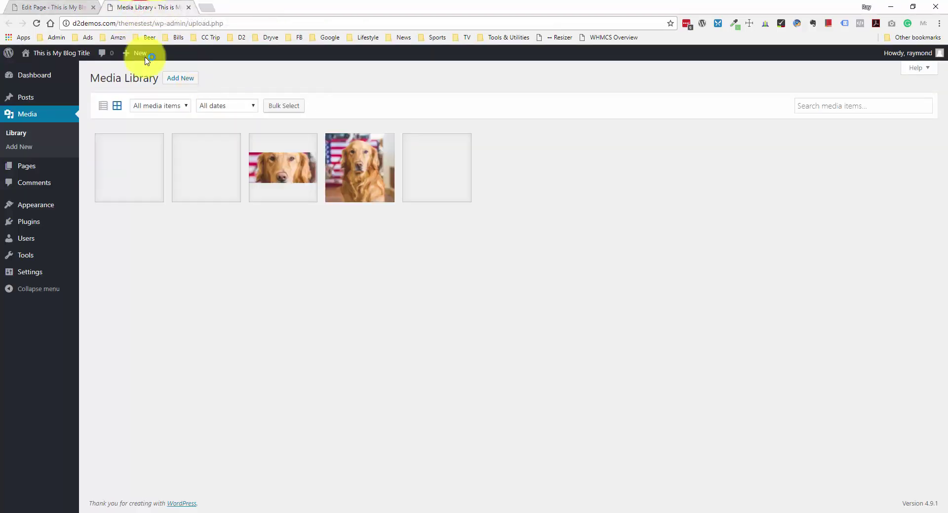
left_click(213, 170)
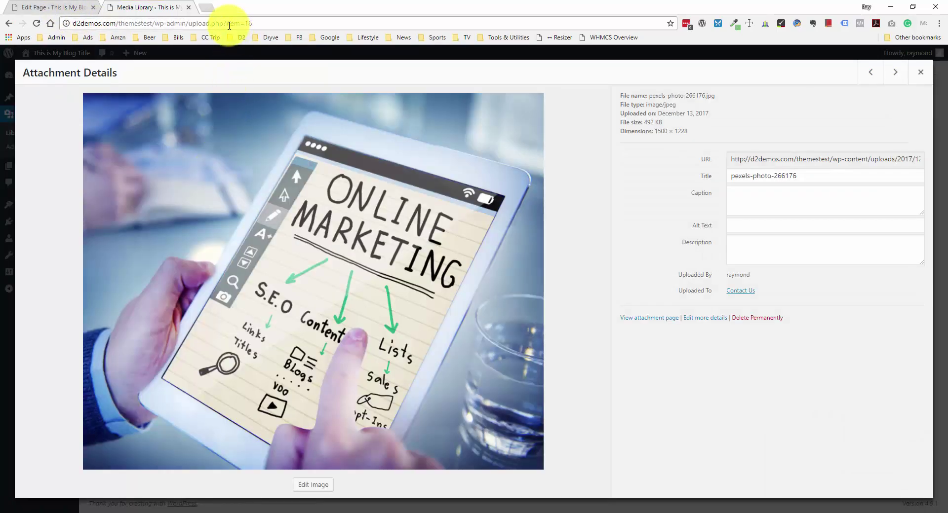
left_click_drag(224, 23, 258, 27)
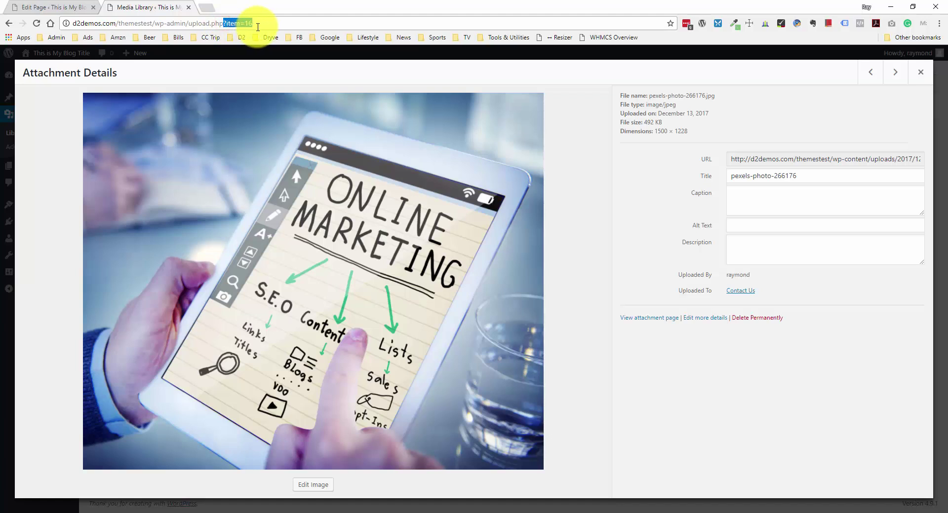
- Close the Media Library tab and examine the image IDs in the Contact Us page's gallery shortcode
left_click(259, 24)
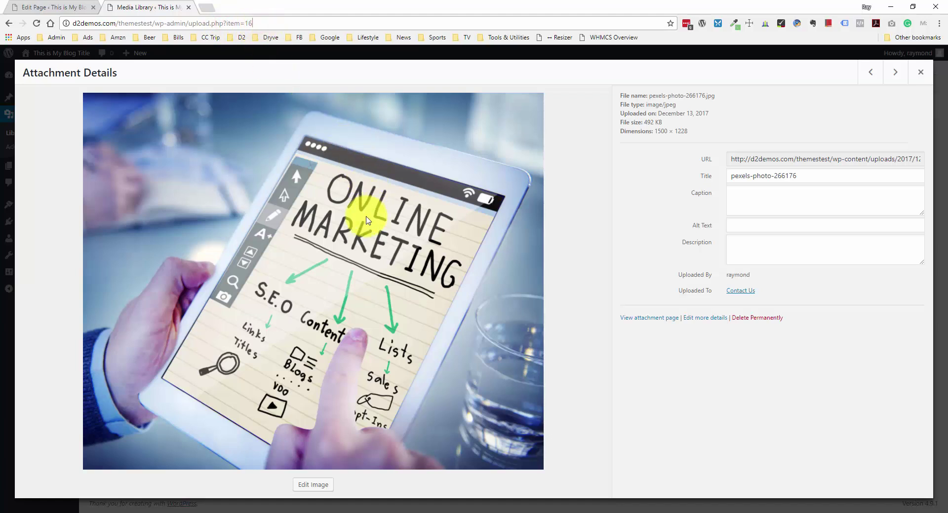
left_click(188, 8)
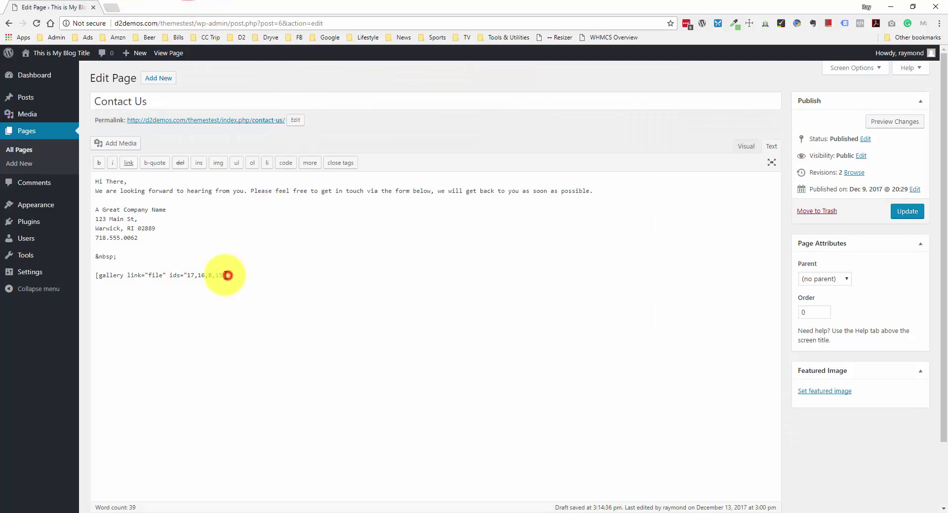
double_click(206, 275)
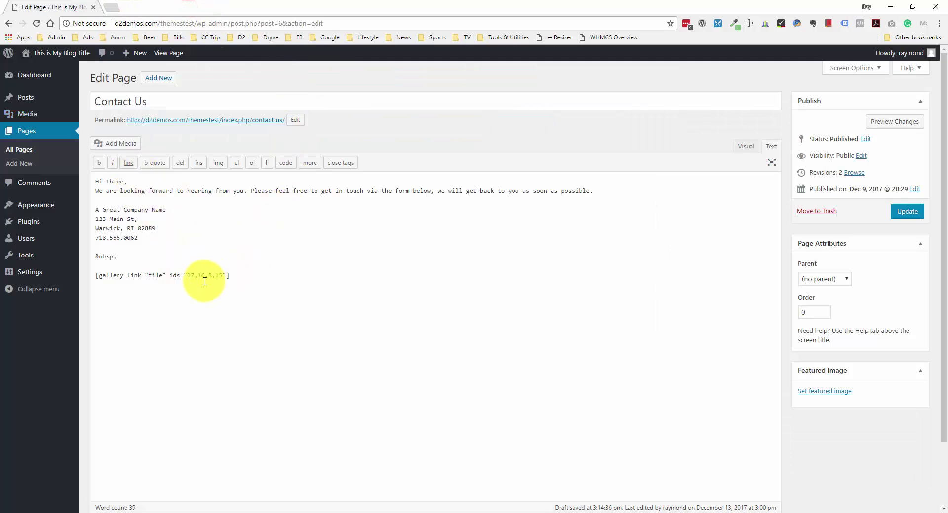
left_click(239, 275)
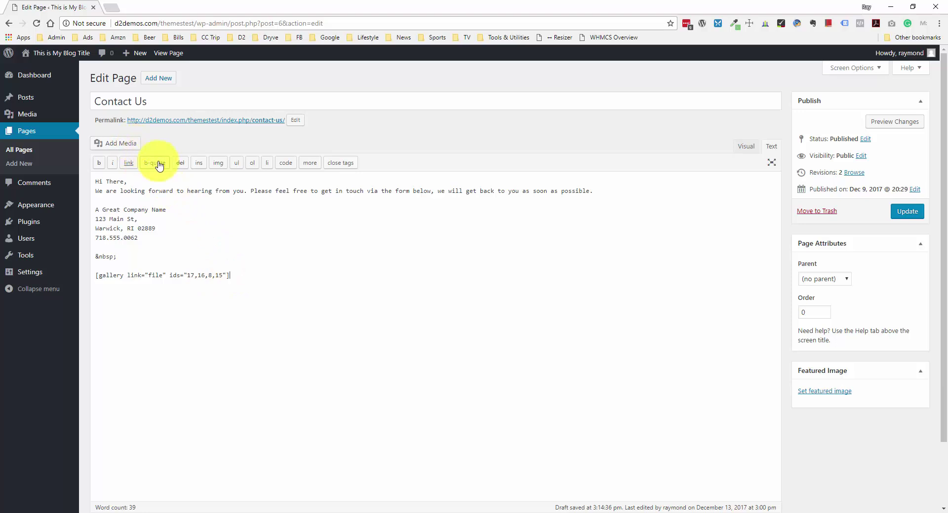
- Compare the Online Marketing image's item ID in the Media Library with the IDs in the gallery shortcode, and close the library tab
middle_click(50, 117)
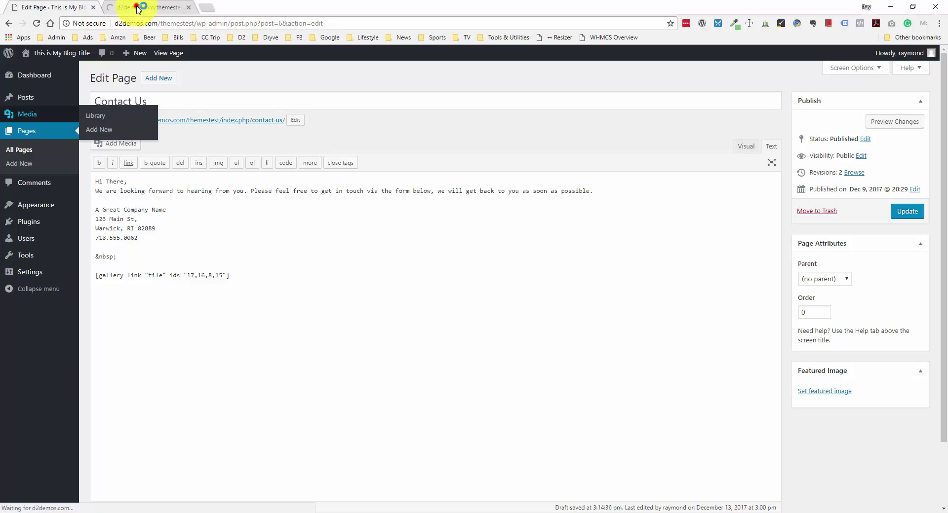
left_click(139, 7)
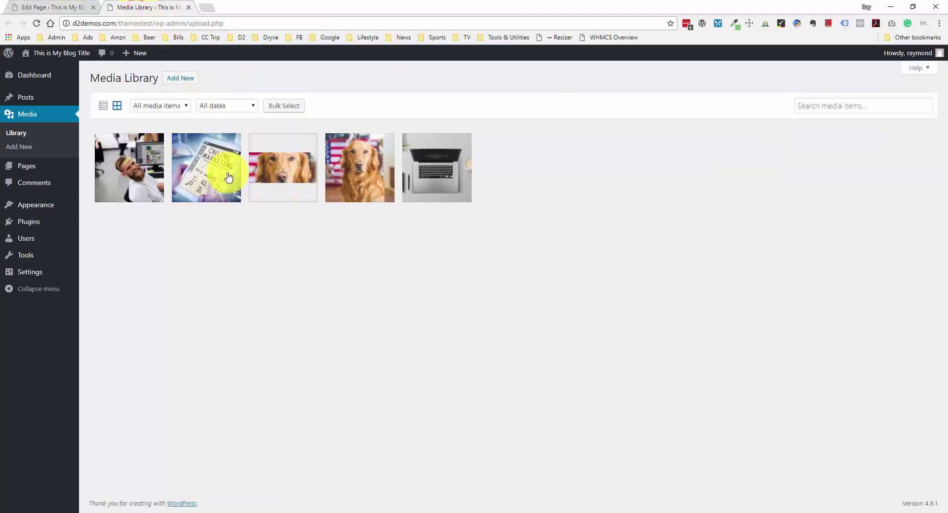
left_click(229, 179)
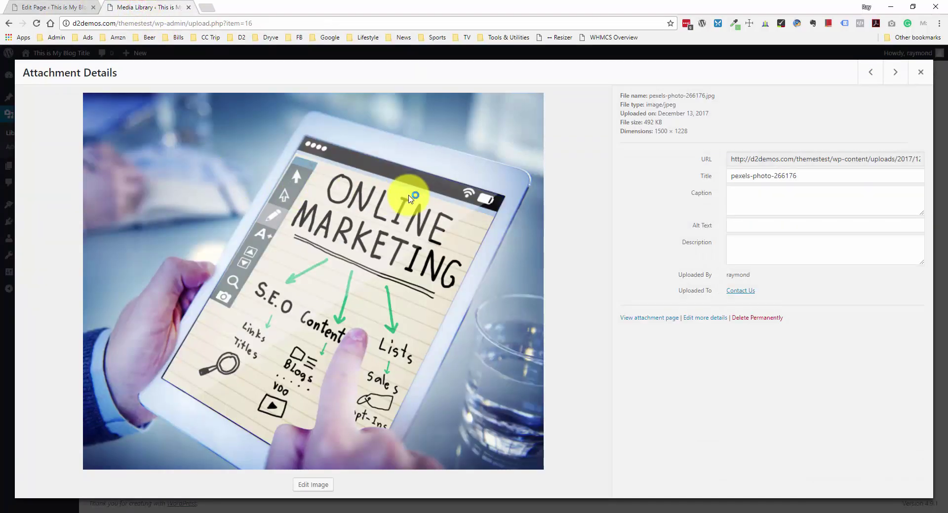
left_click(59, 7)
left_click(223, 277)
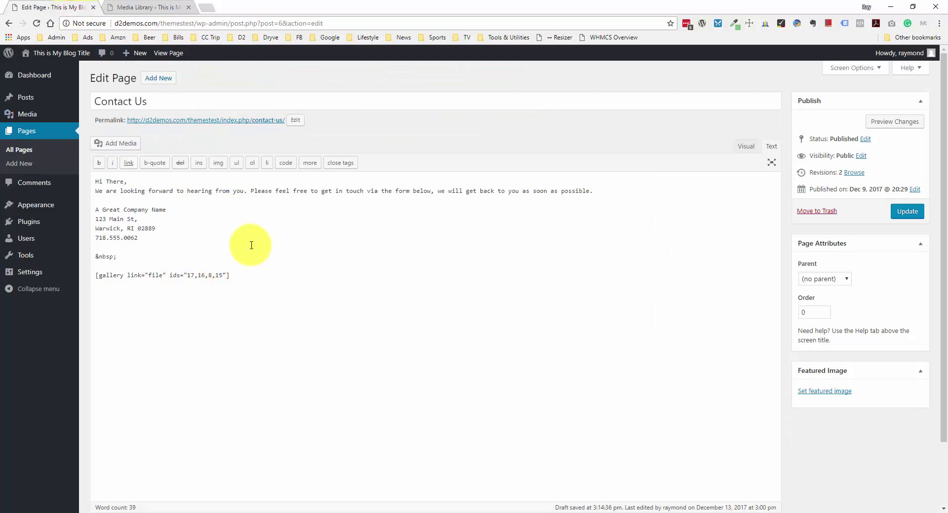
key("Delete")
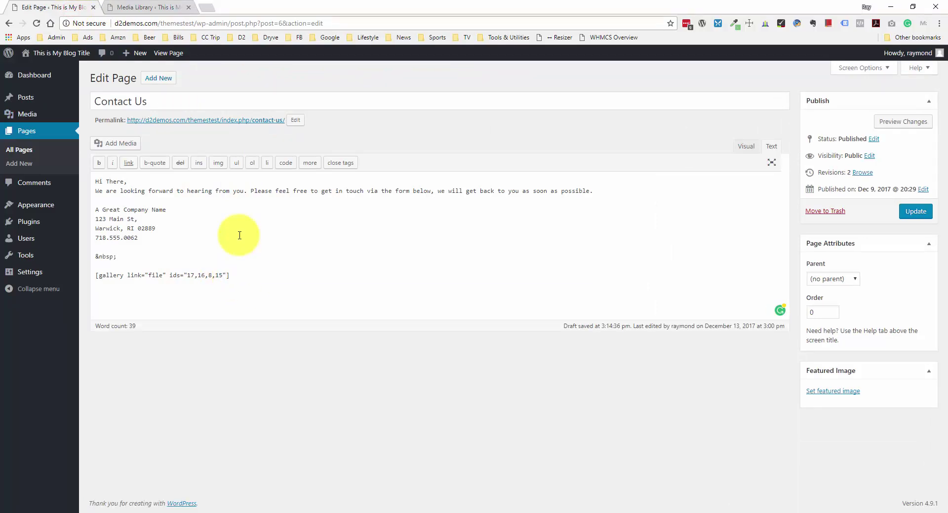
left_click(188, 7)
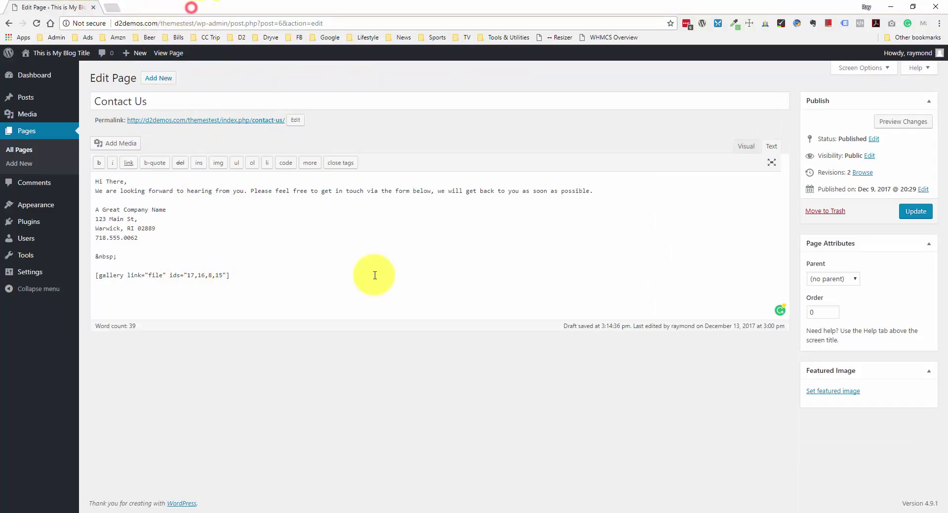
- Switch the page content from text back to visual editing and update the Contact Us page
left_click(253, 276)
left_click_drag(233, 277, 96, 276)
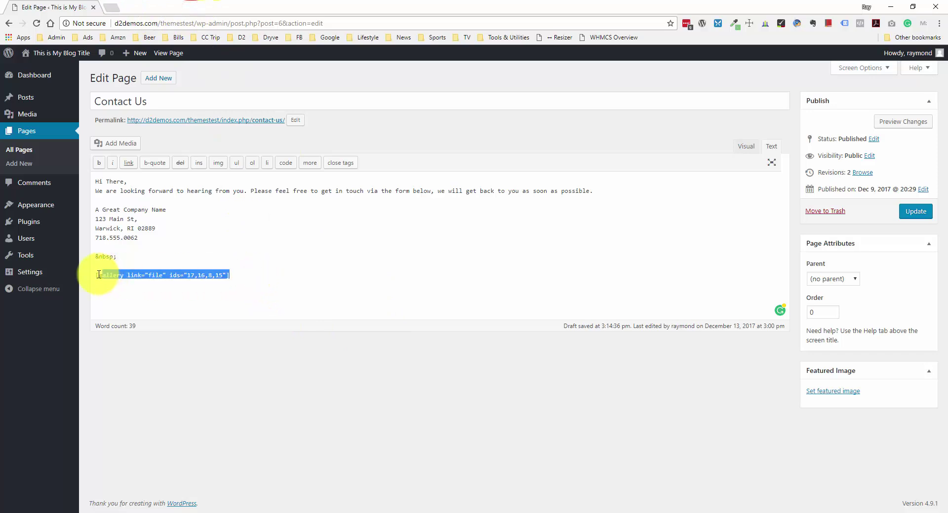
left_click(242, 274)
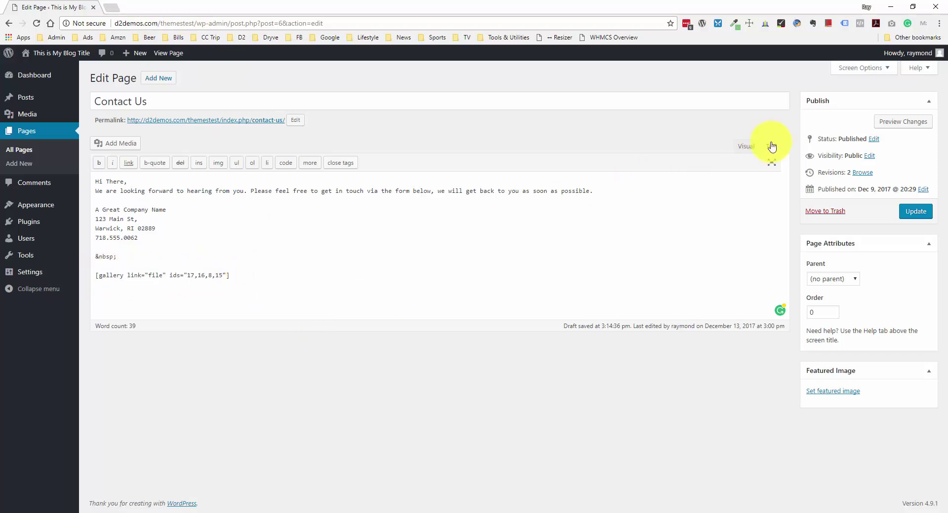
left_click(746, 146)
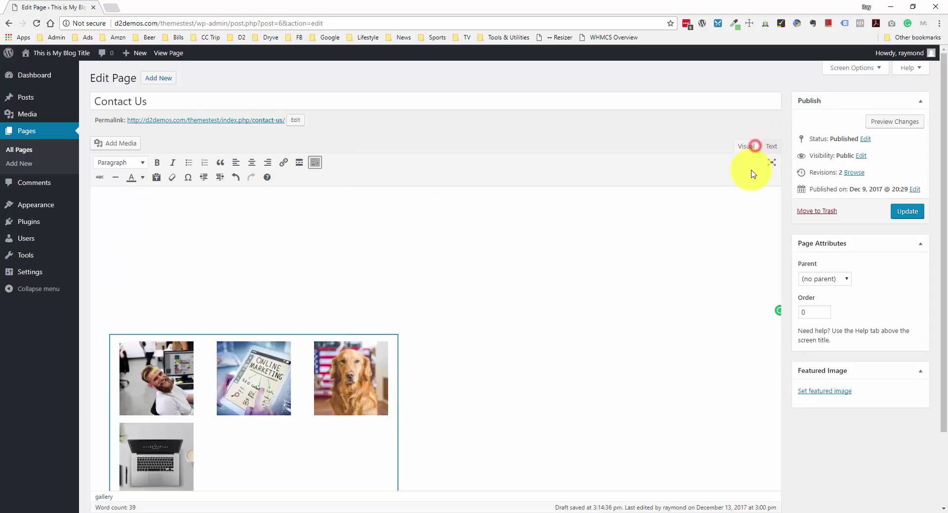
left_click(908, 211)
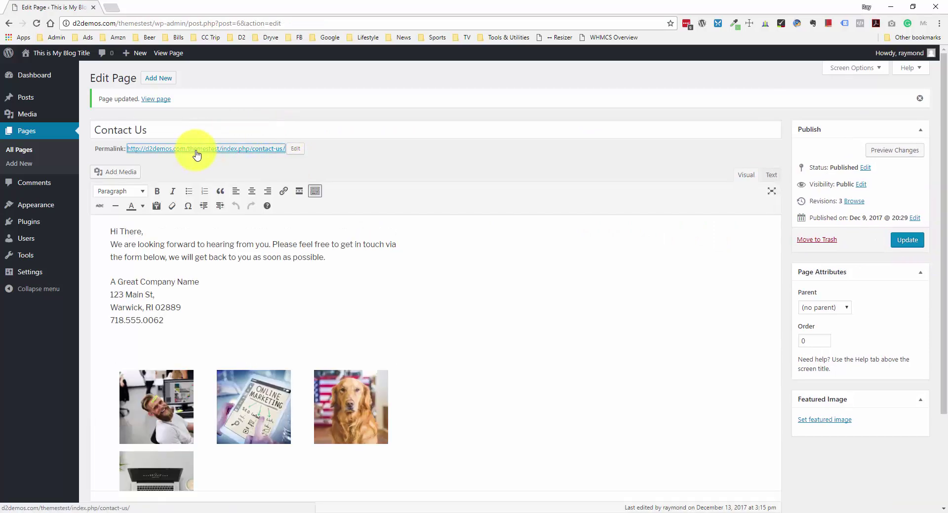
- View the published Contact Us page in a new tab and check the full-size file linked from the smiling man's gallery image
middle_click(194, 150)
left_click(142, 8)
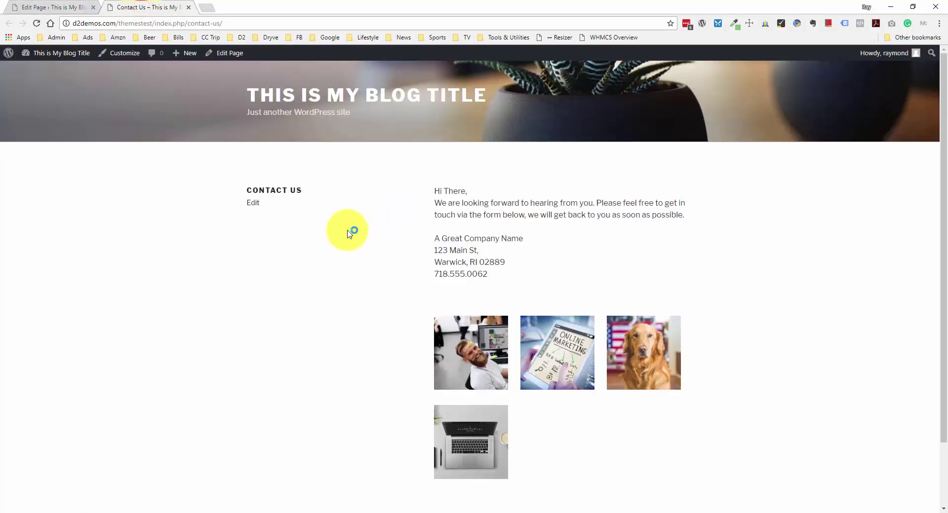
scroll(407, 218, "down", 1)
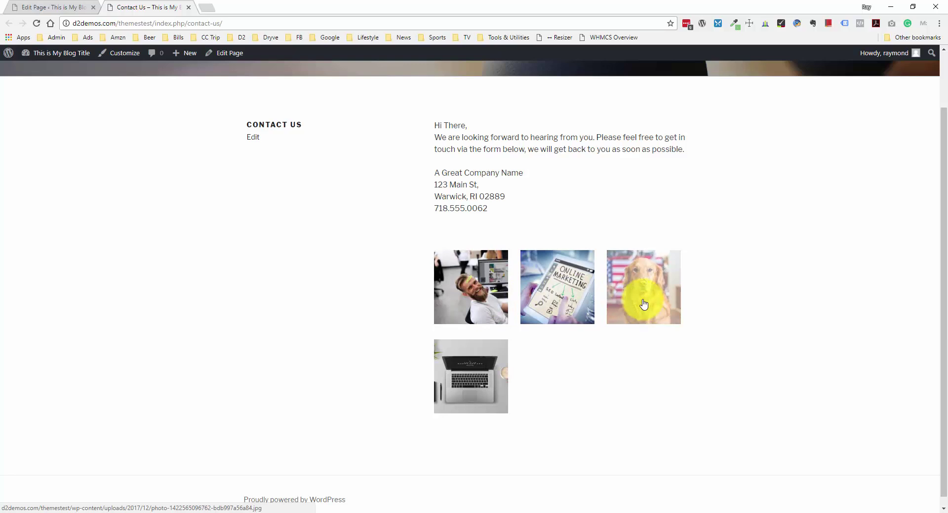
scroll(645, 304, "up", 2)
left_click(482, 347)
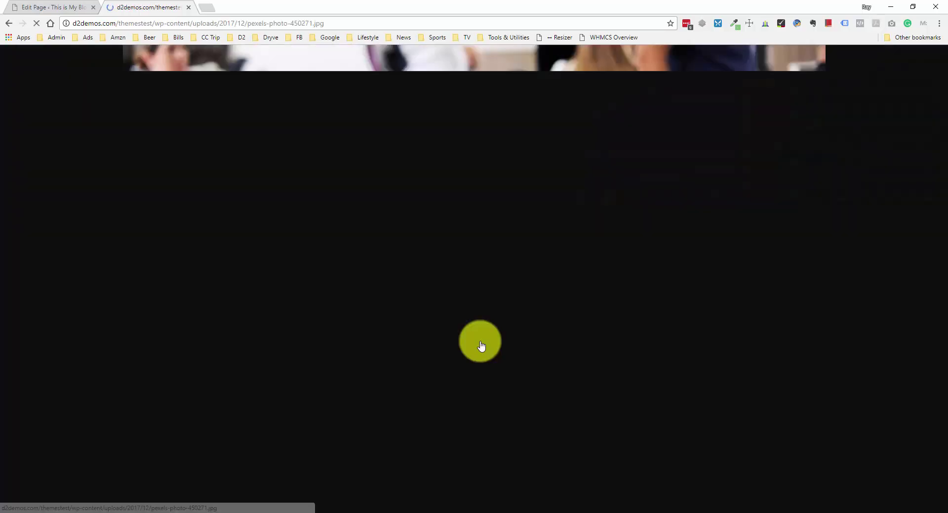
left_click(401, 298)
left_click(400, 298)
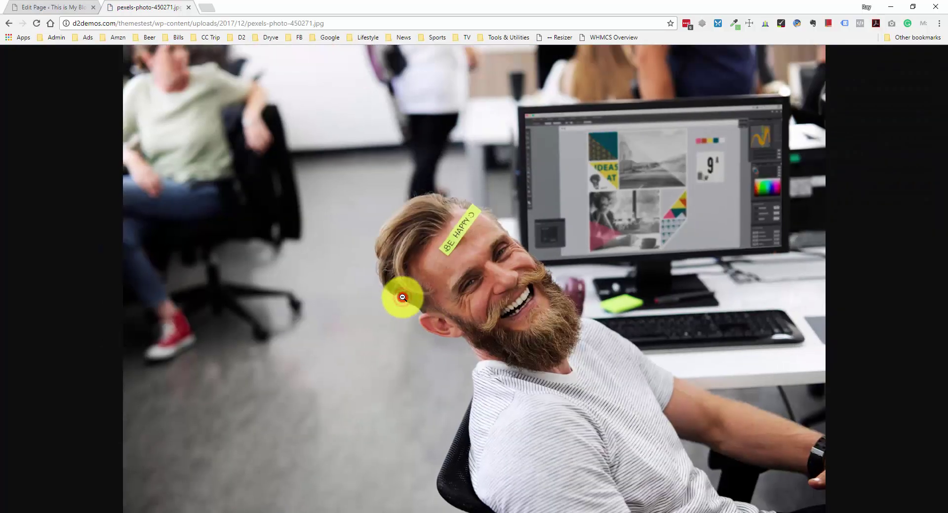
left_click(11, 23)
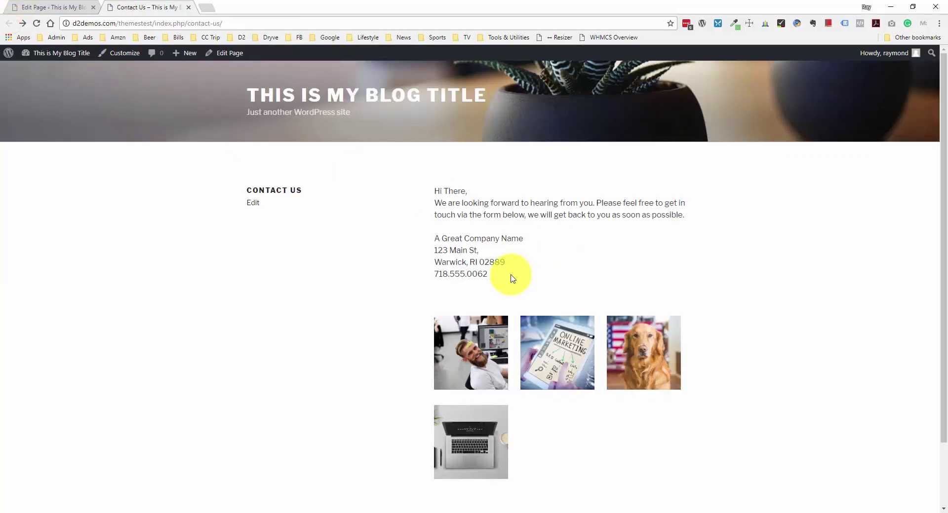
- Examine the gallery layout on the published page and reopen the smiling man's image to review how its link behaves
scroll(531, 263, "down", 2)
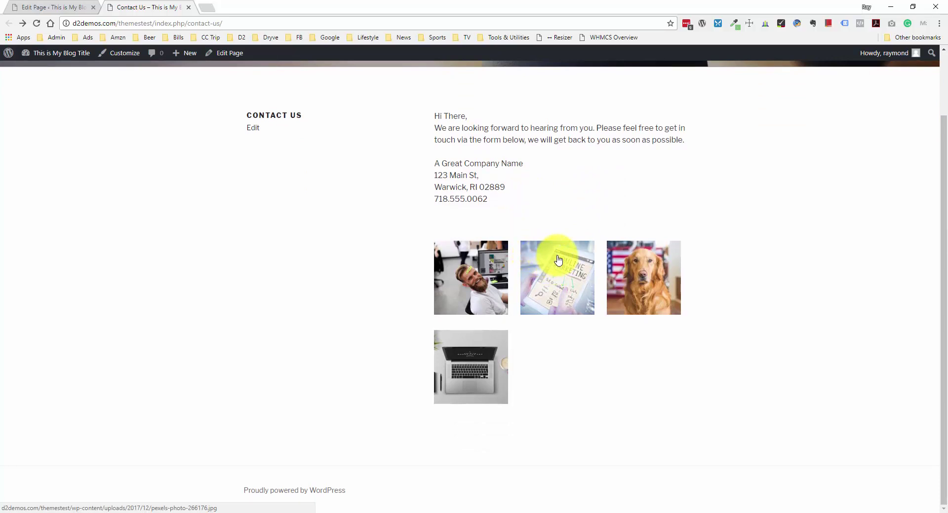
scroll(533, 222, "up", 2)
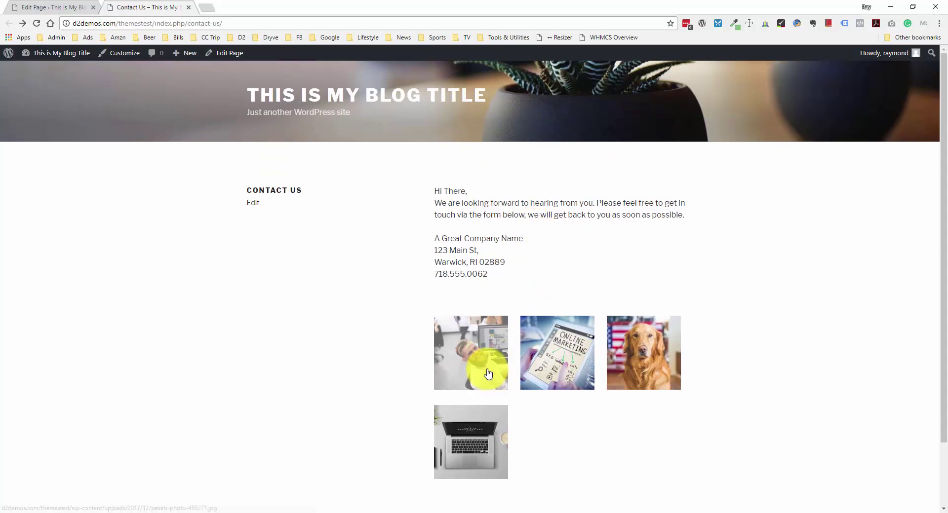
left_click(490, 365)
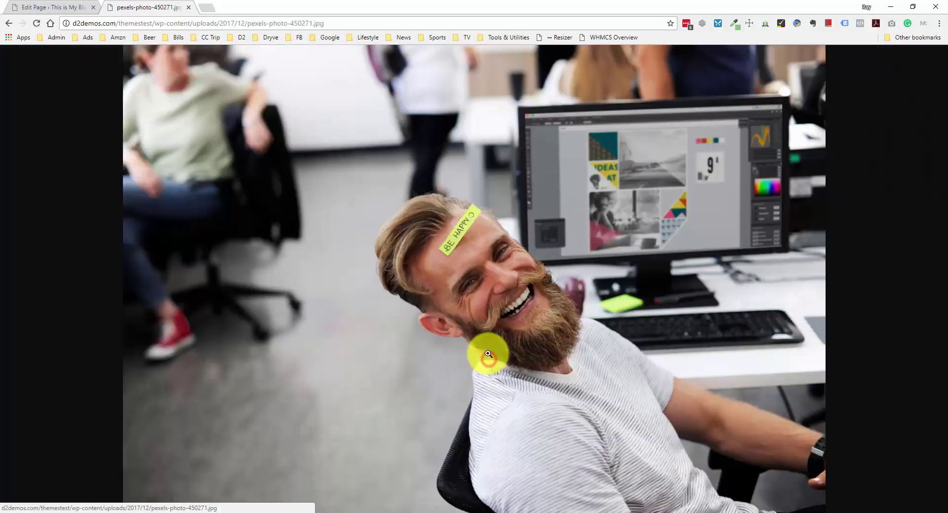
left_click(9, 23)
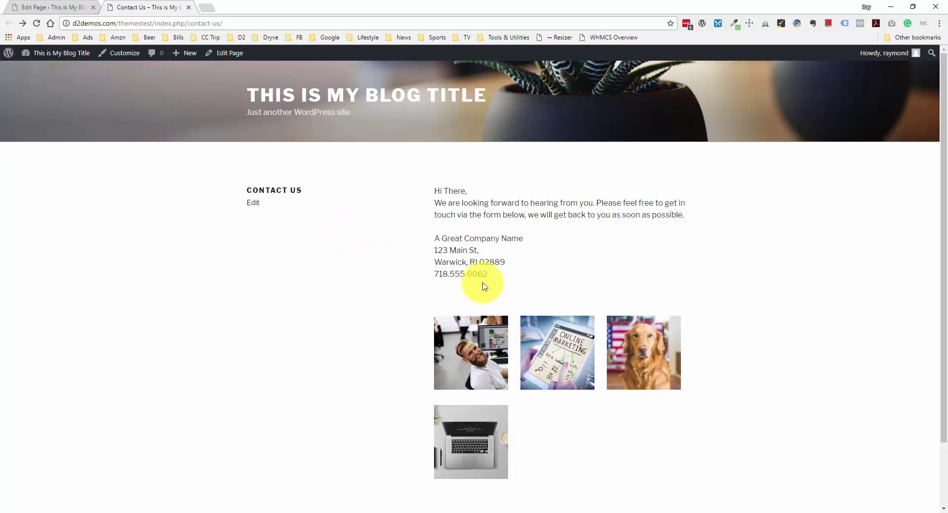
scroll(482, 281, "down", 2)
scroll(568, 267, "up", 2)
scroll(575, 287, "down", 2)
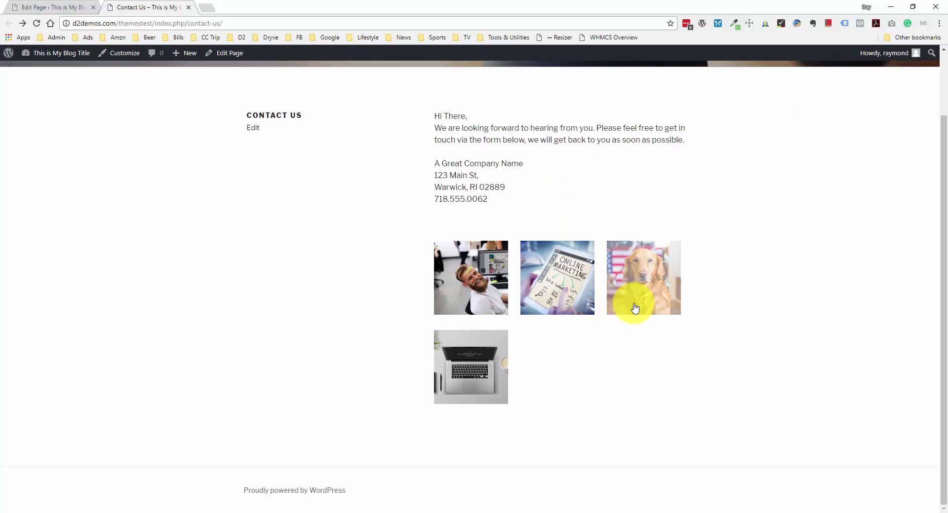
scroll(521, 387, "up", 1)
scroll(521, 387, "up", 1)
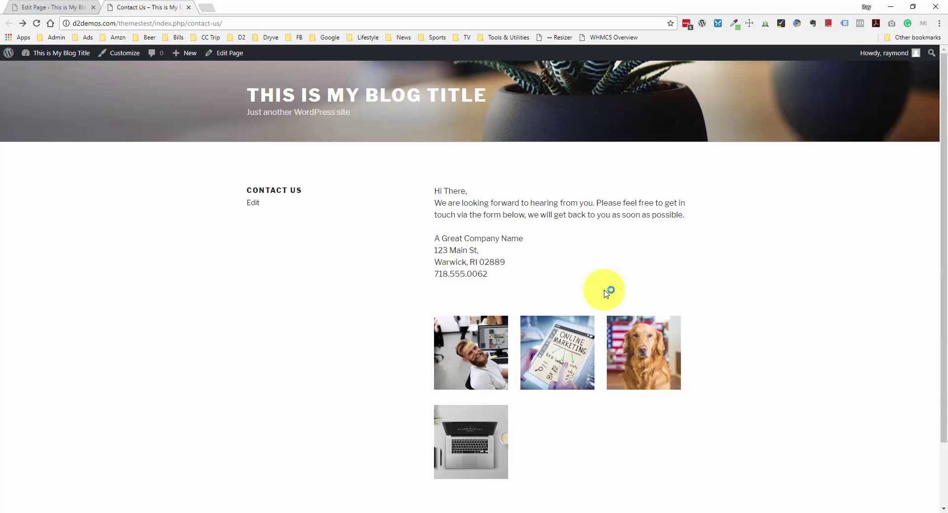
- Go back to the WordPress admin, show the installed themes and view the details of the Twenty Sixteen theme
left_click(77, 7)
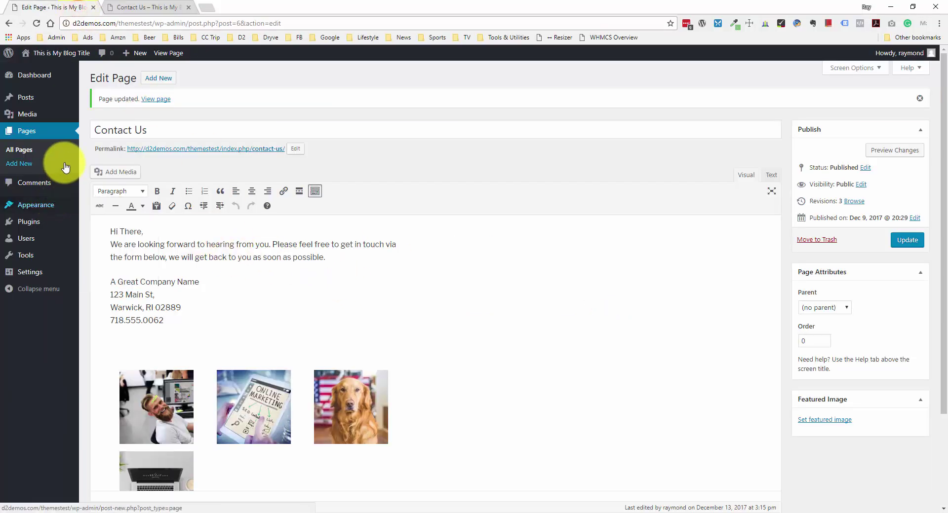
mouse_move(53, 208)
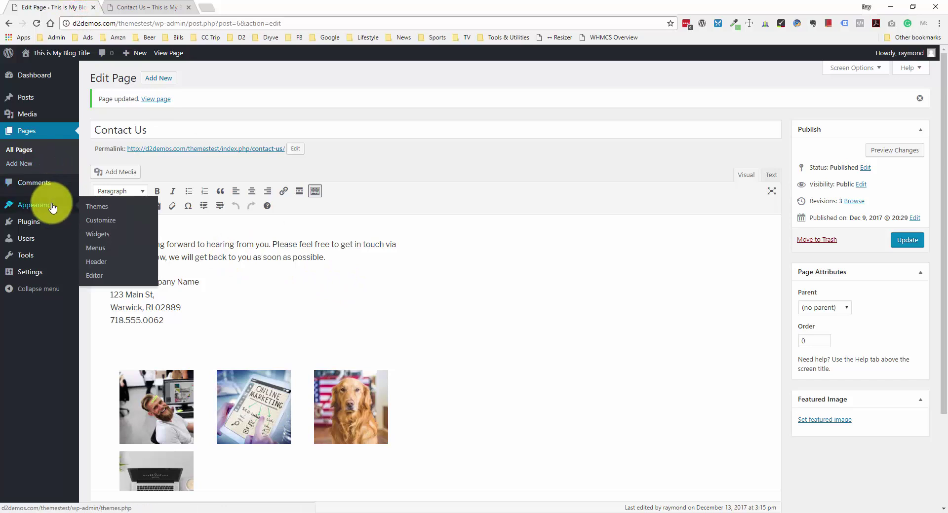
left_click(91, 210)
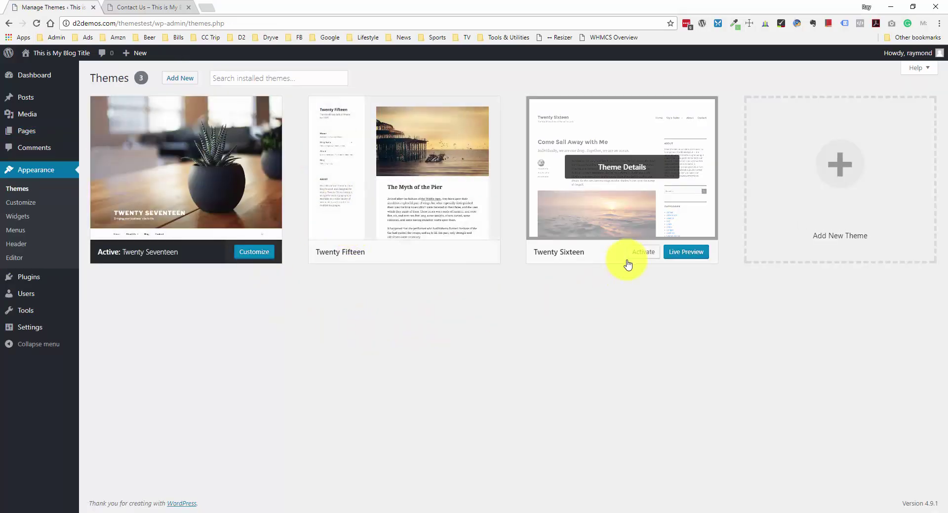
left_click(595, 218)
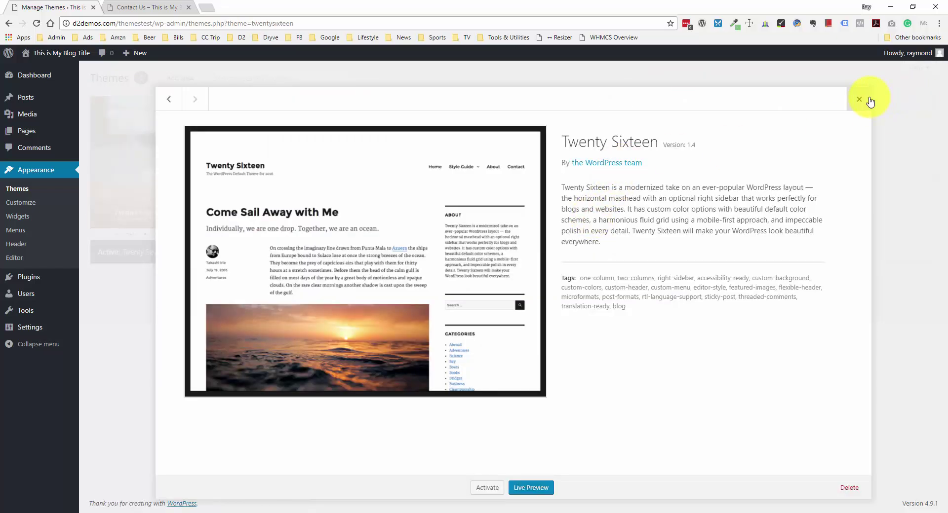
left_click(850, 98)
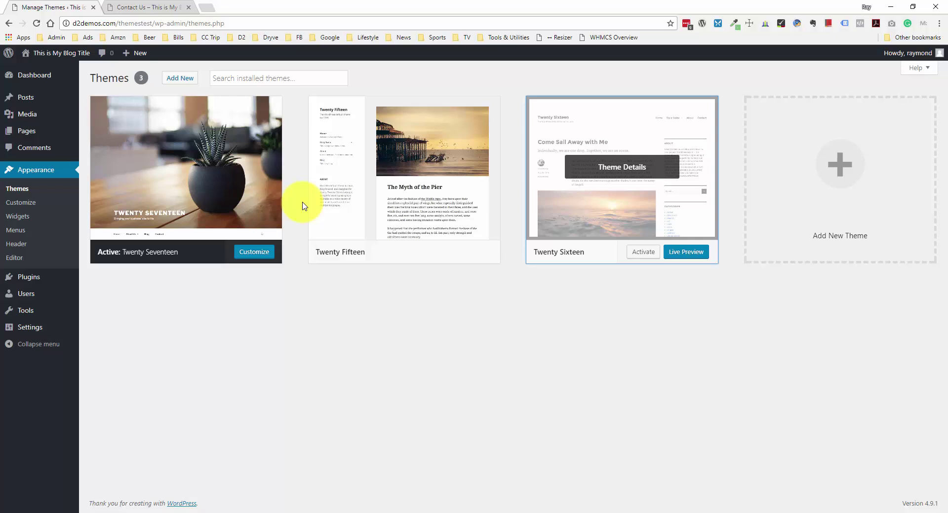
- Start adding a new theme and browse the list of featured themes
mouse_move(61, 132)
left_click(190, 84)
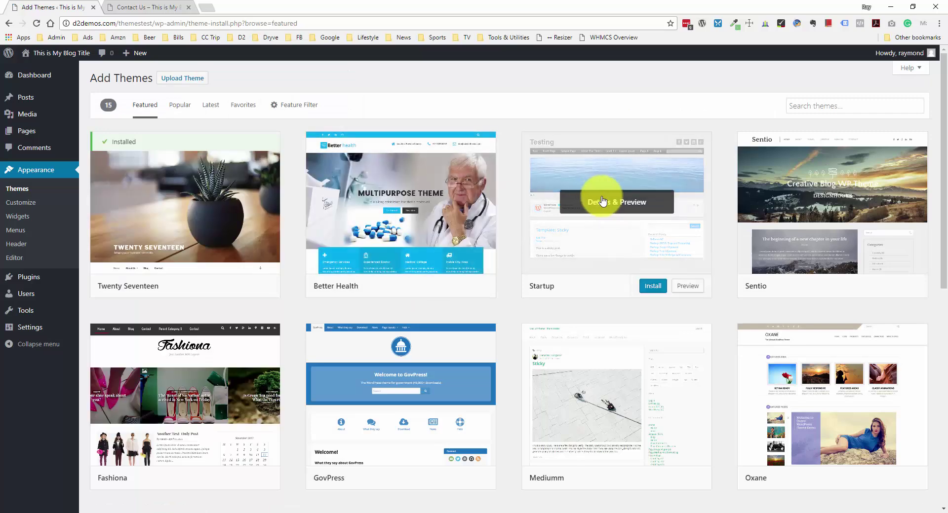
scroll(780, 262, "down", 9)
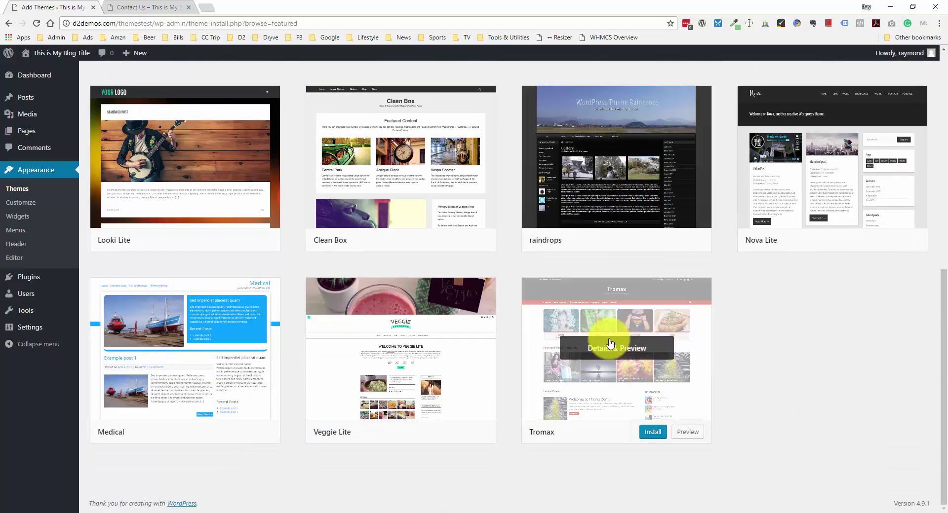
scroll(597, 322, "up", 6)
scroll(598, 321, "up", 3)
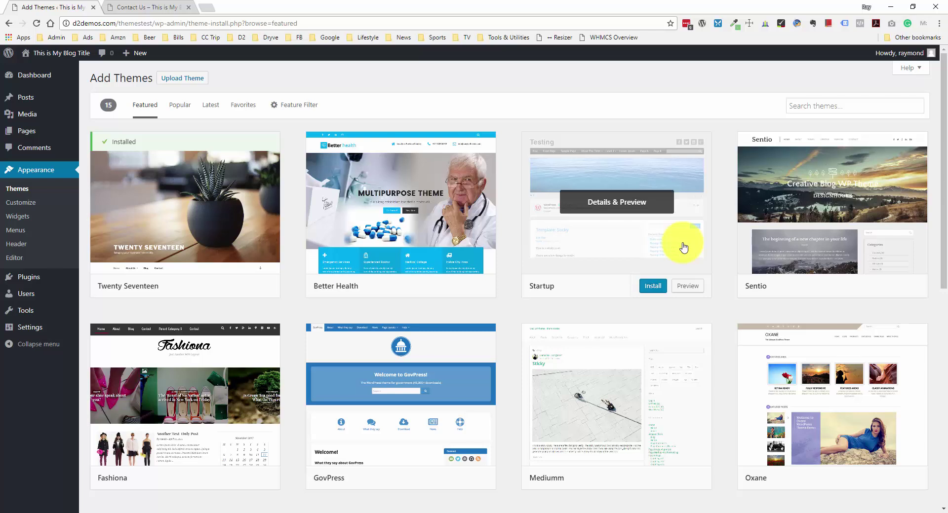
- Search the web for "ithemes builder" in a new browser tab
left_click(207, 10)
type("ithemes b")
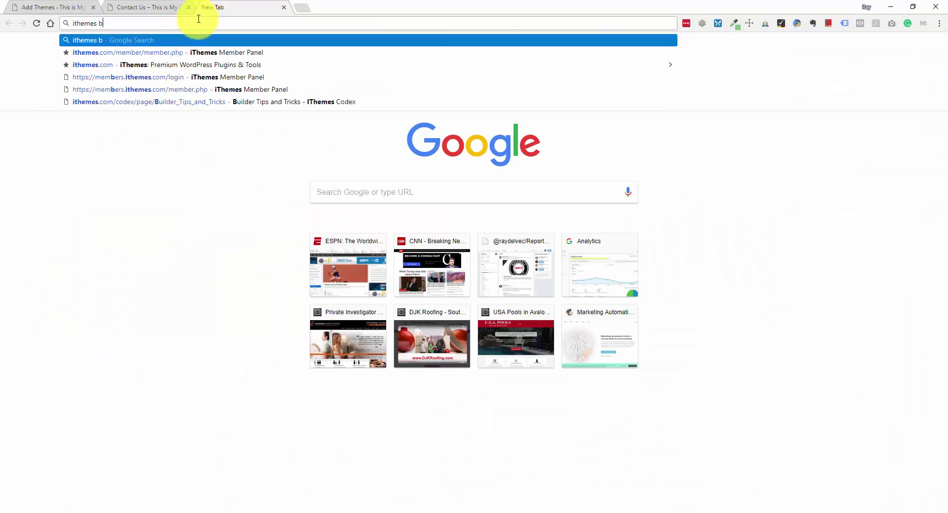
type("uilder")
key("Return")
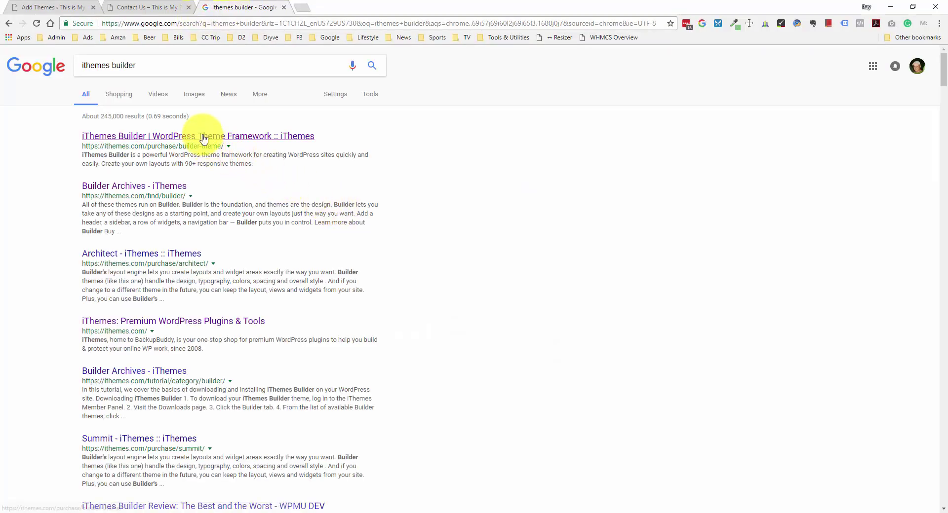
- Open the iThemes Builder theme framework page from the search results, look over its features and close it
left_click(204, 137)
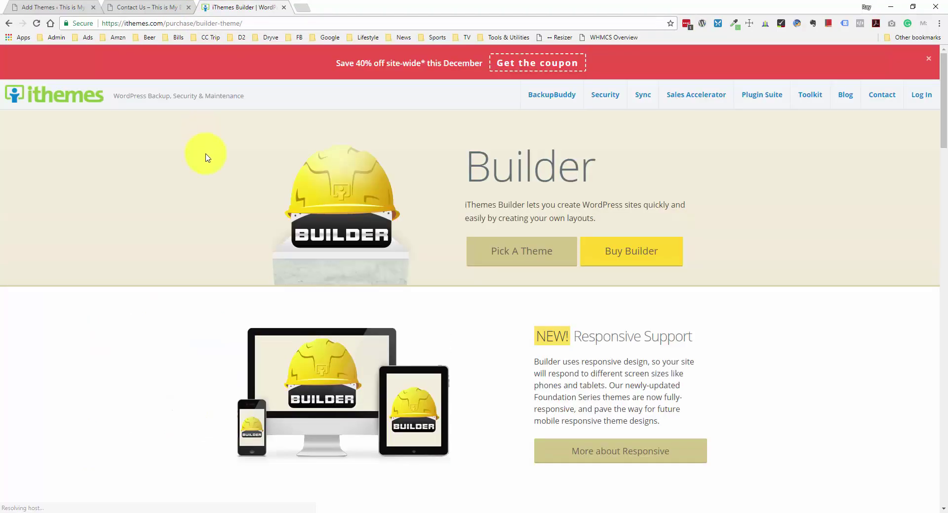
scroll(219, 163, "down", 2)
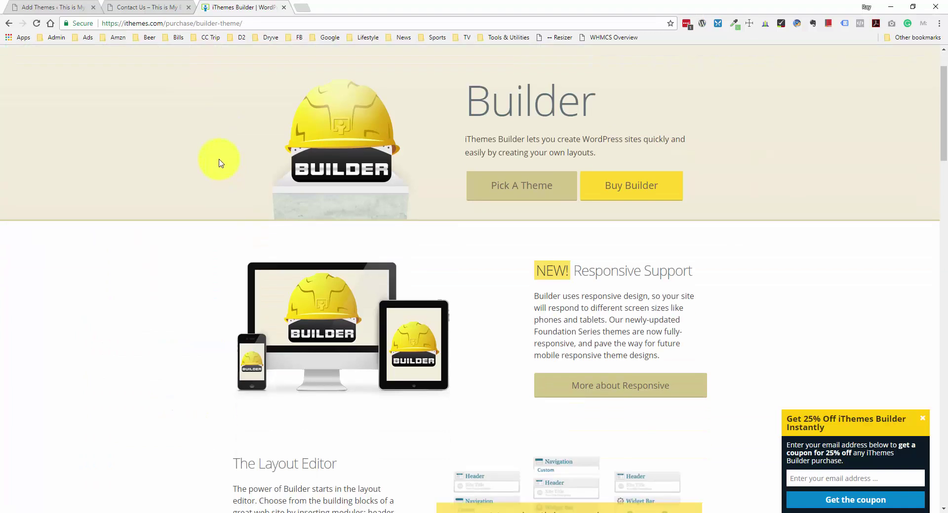
scroll(220, 163, "down", 4)
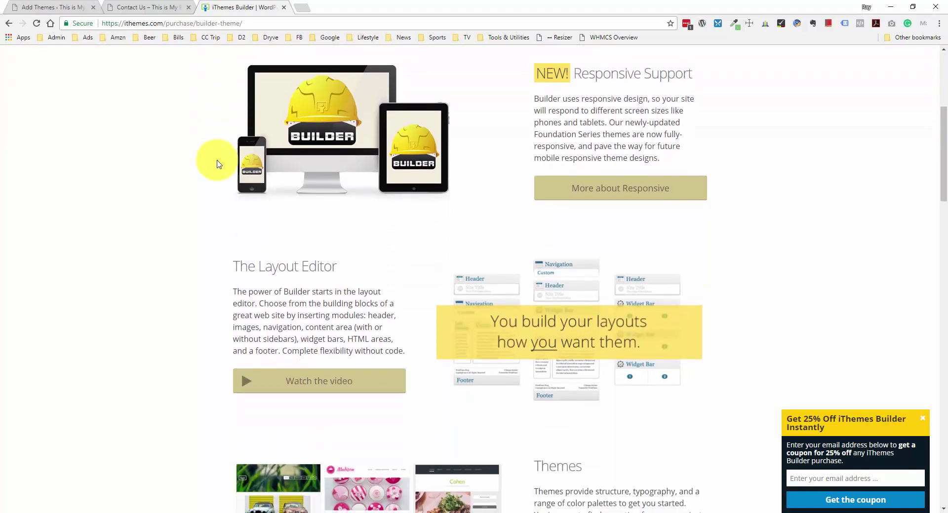
scroll(218, 163, "up", 5)
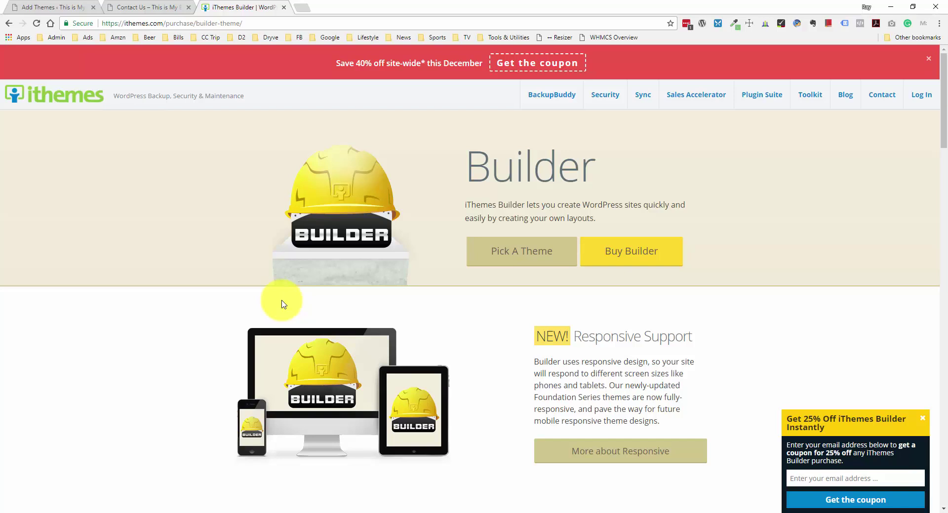
left_click(283, 7)
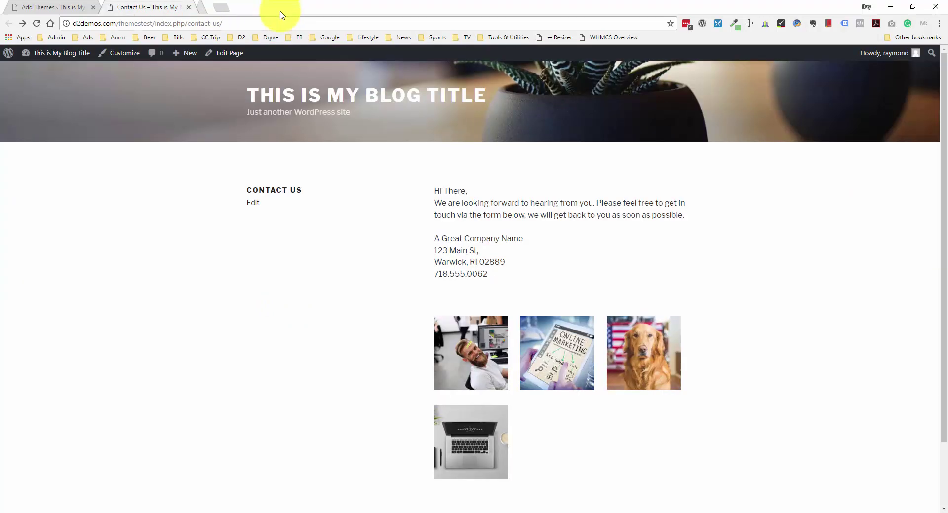
- List the popular themes on the Add Themes page and preview the Mesmerize theme
left_click(54, 8)
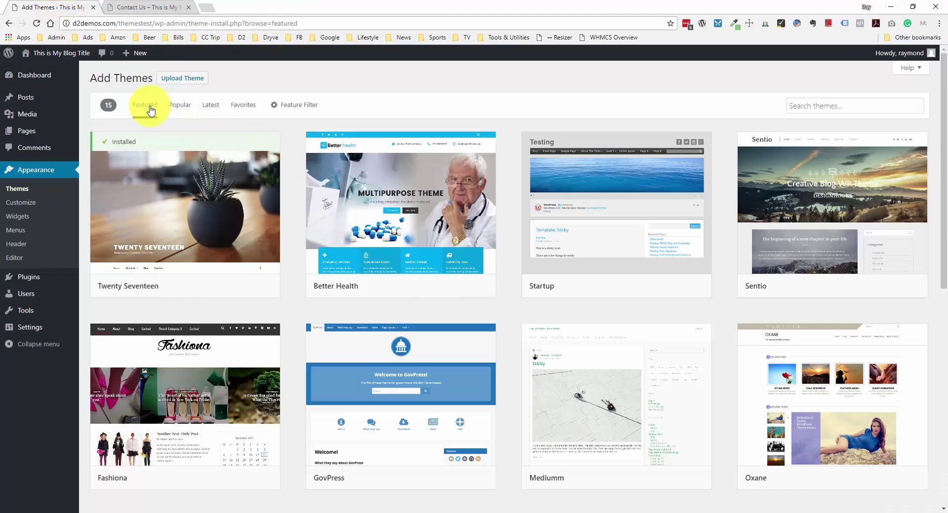
left_click(178, 110)
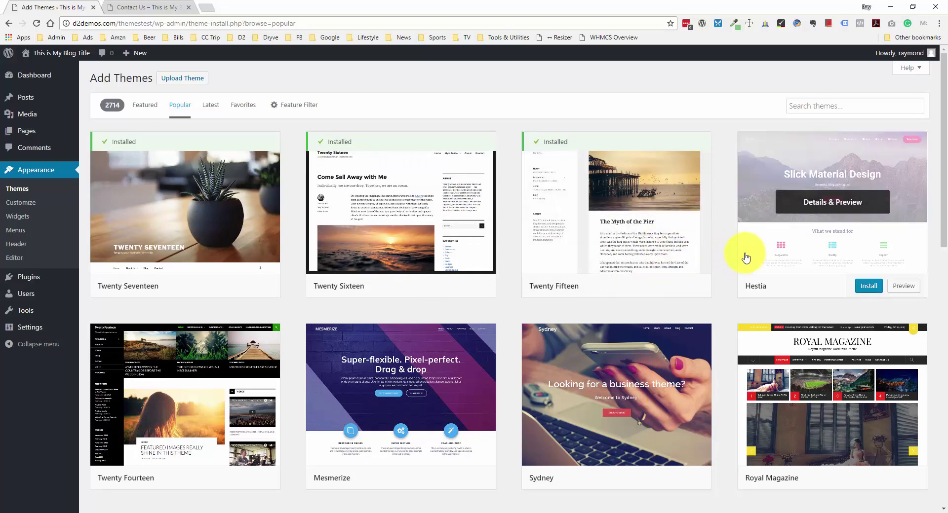
left_click(424, 366)
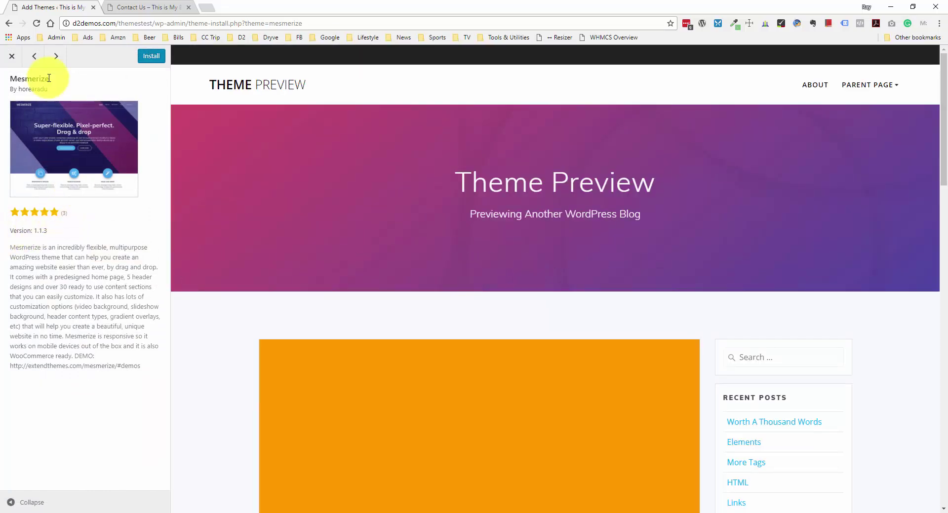
left_click(12, 56)
- Preview the Sydney theme from the popular themes, check its rating count and close the preview
scroll(306, 239, "down", 4)
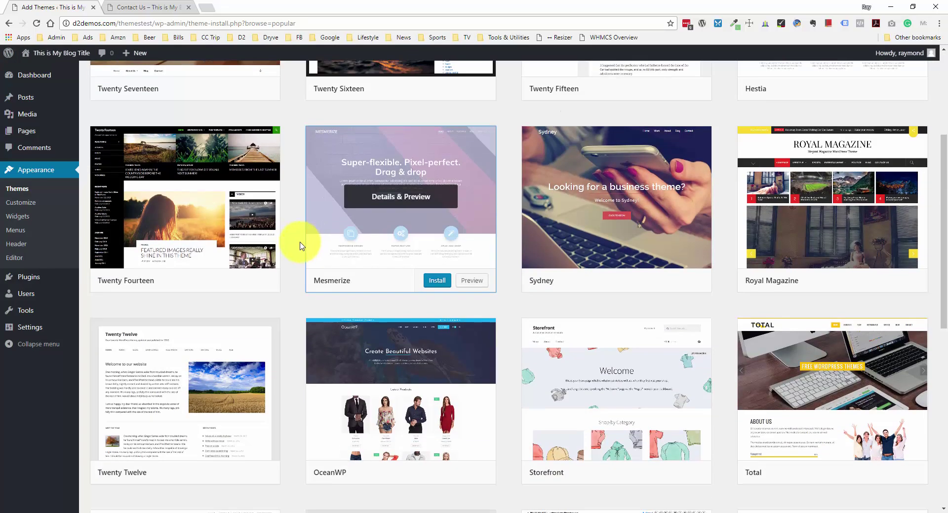
left_click(641, 168)
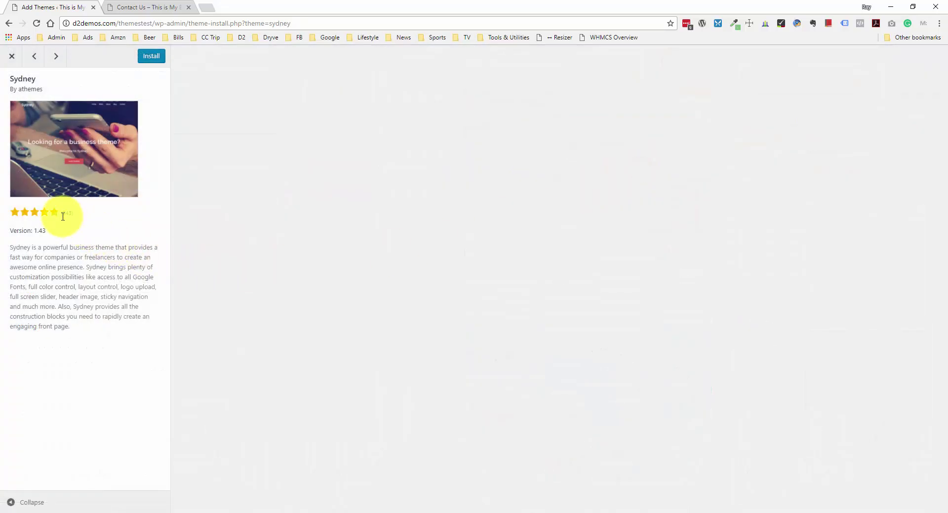
left_click_drag(61, 214, 73, 213)
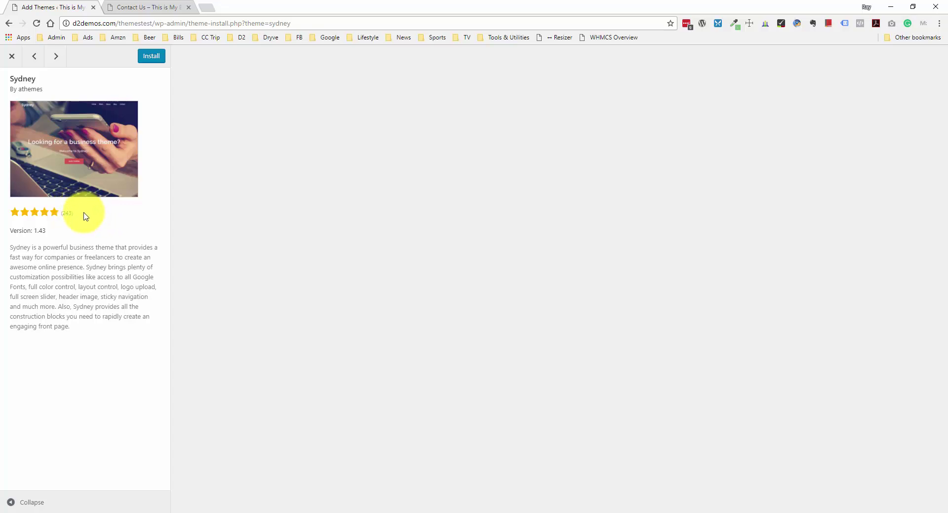
left_click(12, 59)
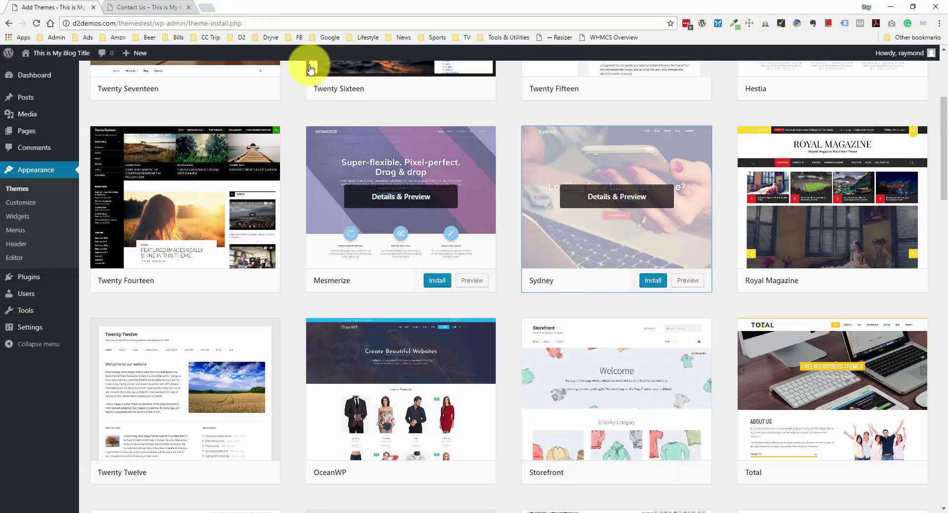
- Open jamesdean.com in a new browser tab and examine its home page down to the theme credit in the footer
left_click(209, 10)
type("jamesdean")
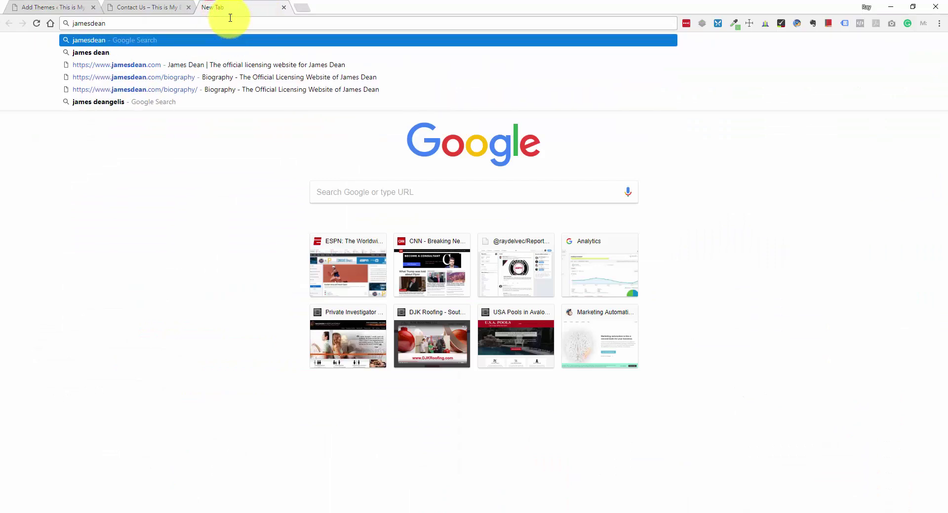
key("ctrl+Return")
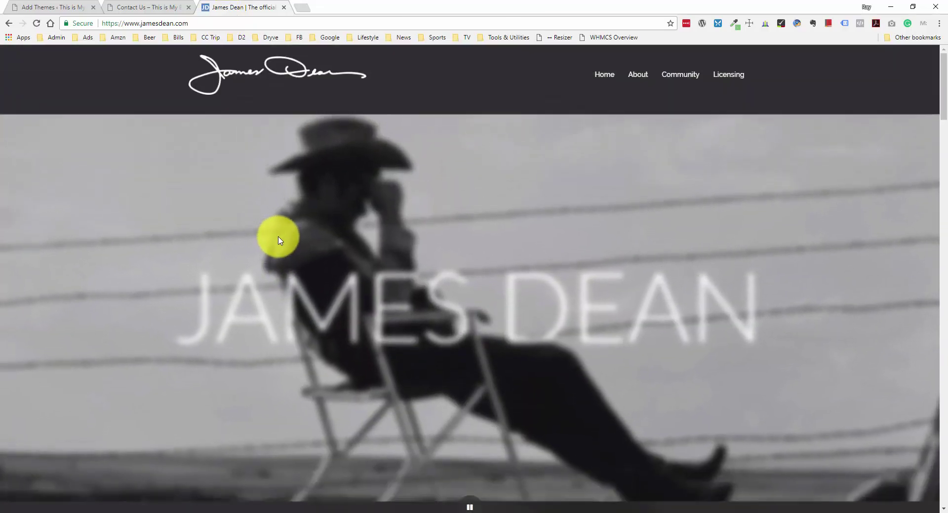
scroll(296, 240, "down", 3)
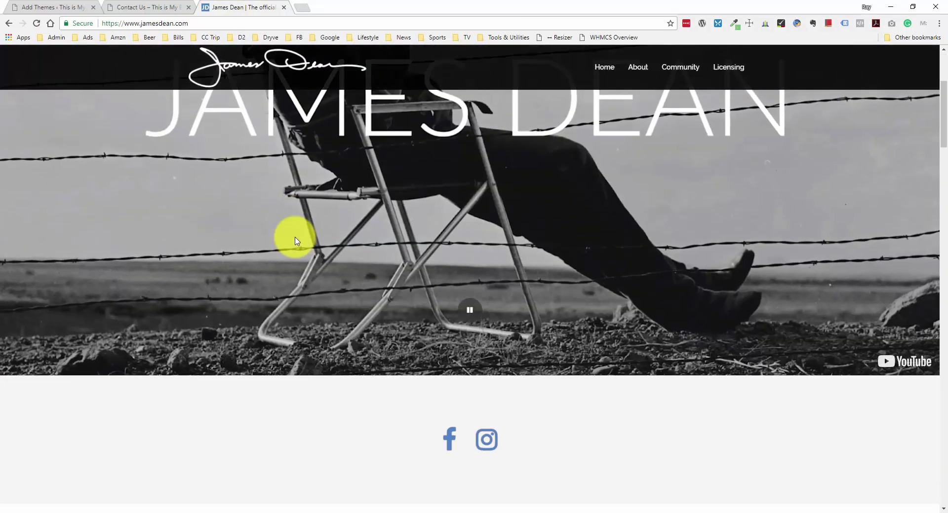
scroll(296, 240, "down", 8)
scroll(293, 237, "down", 6)
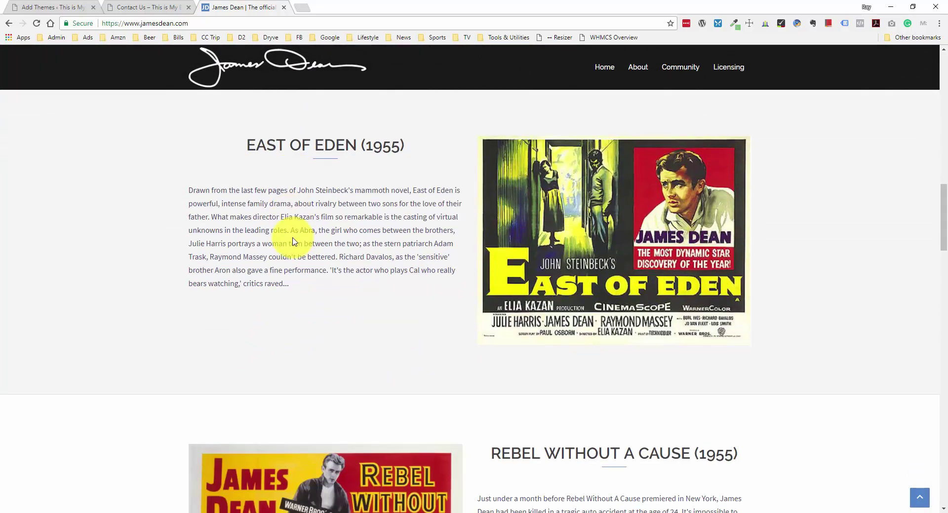
scroll(294, 241, "down", 1)
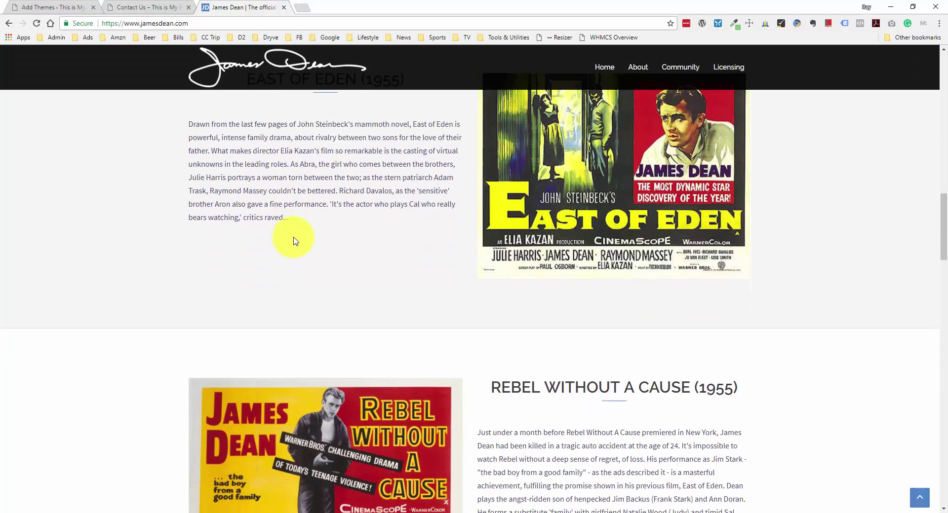
scroll(293, 238, "down", 12)
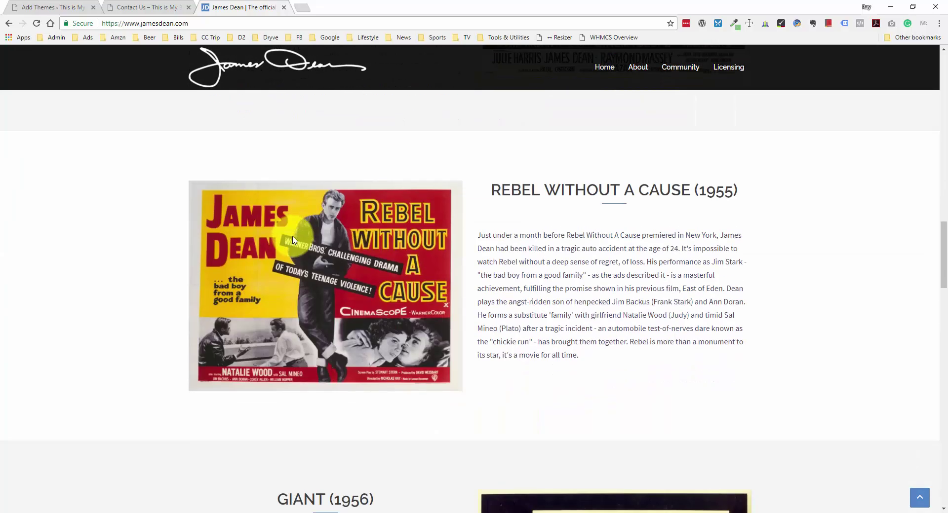
scroll(292, 236, "down", 8)
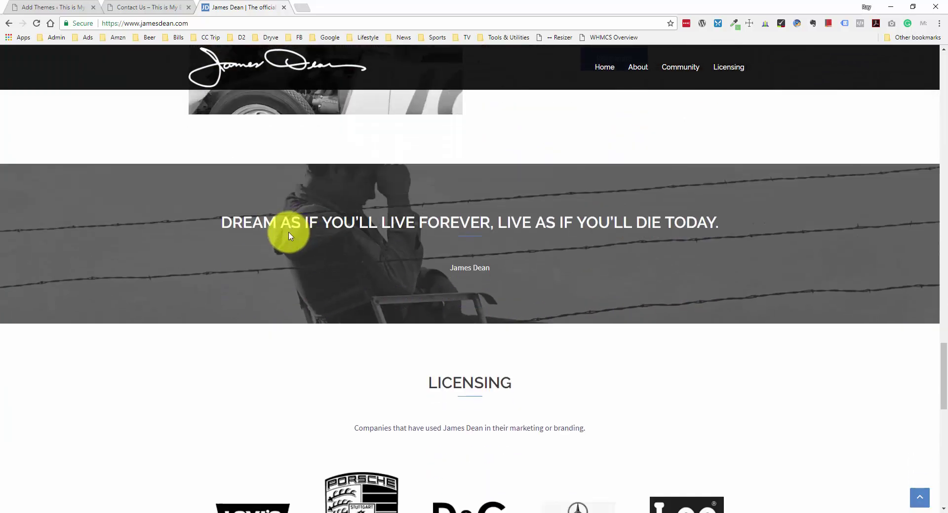
scroll(293, 241, "down", 3)
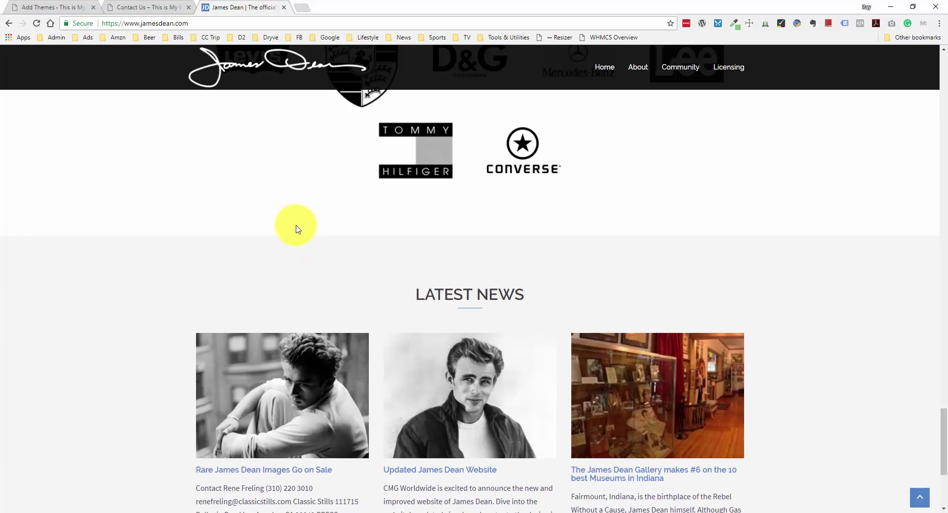
scroll(296, 229, "down", 4)
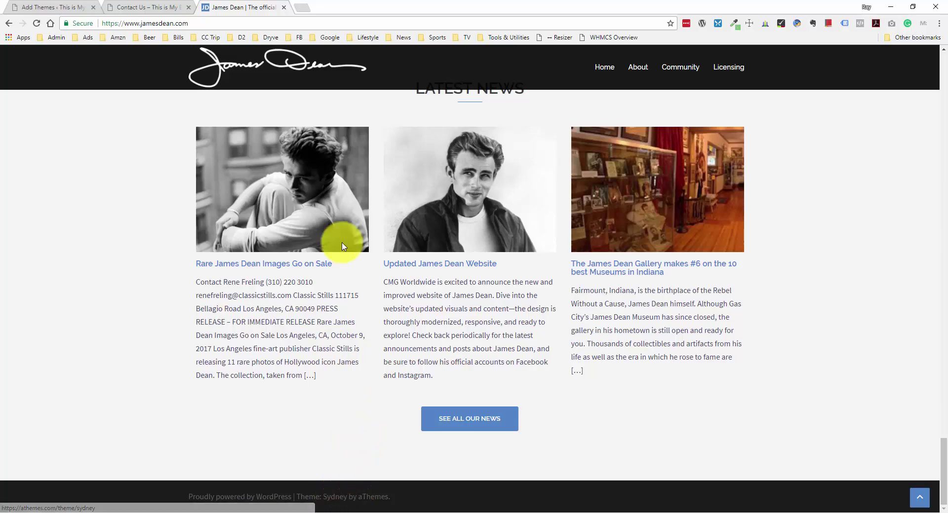
- Return to the Add Themes page, then install and activate the Sydney theme from its preview
left_click(42, 9)
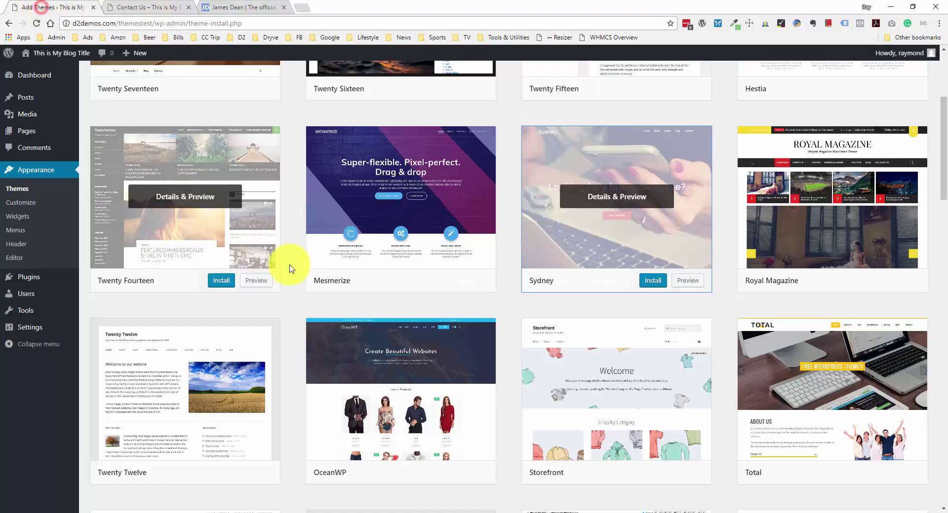
scroll(607, 277, "up", 1)
left_click(618, 310)
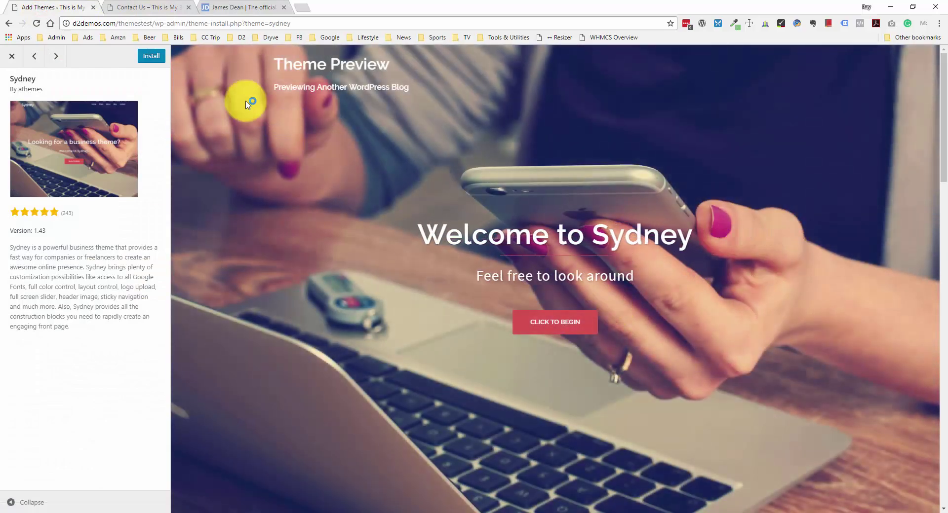
left_click(152, 56)
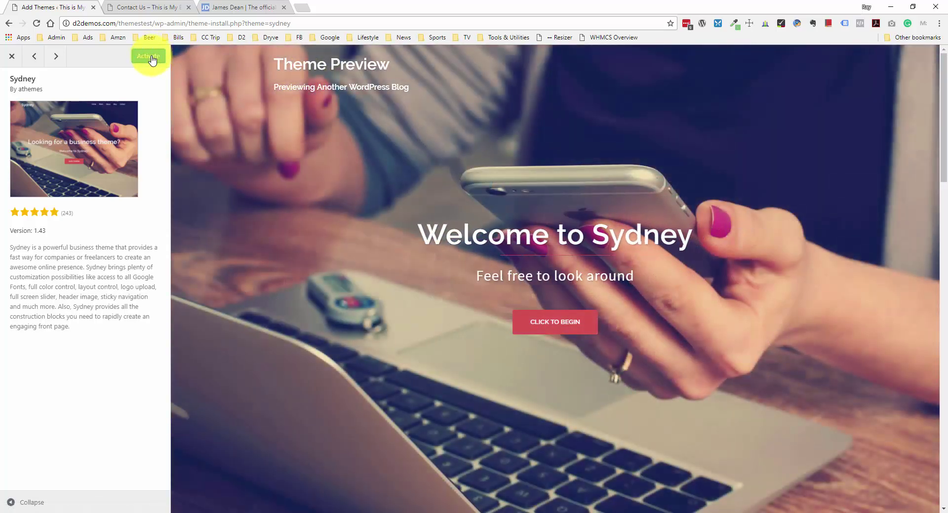
left_click(152, 59)
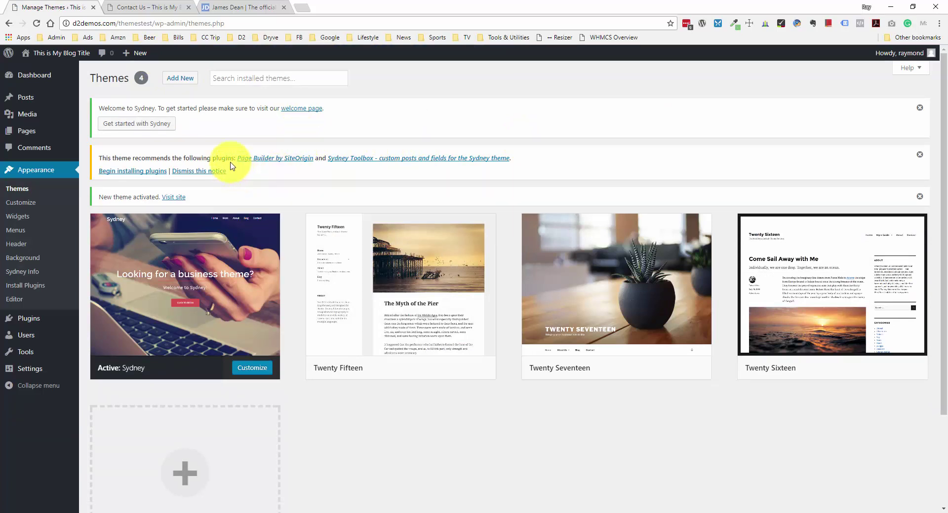
- View the details of the recommended Page Builder by SiteOrigin and Sydney Toolbox plugins in separate browser tabs, closing both
scroll(225, 157, "down", 2)
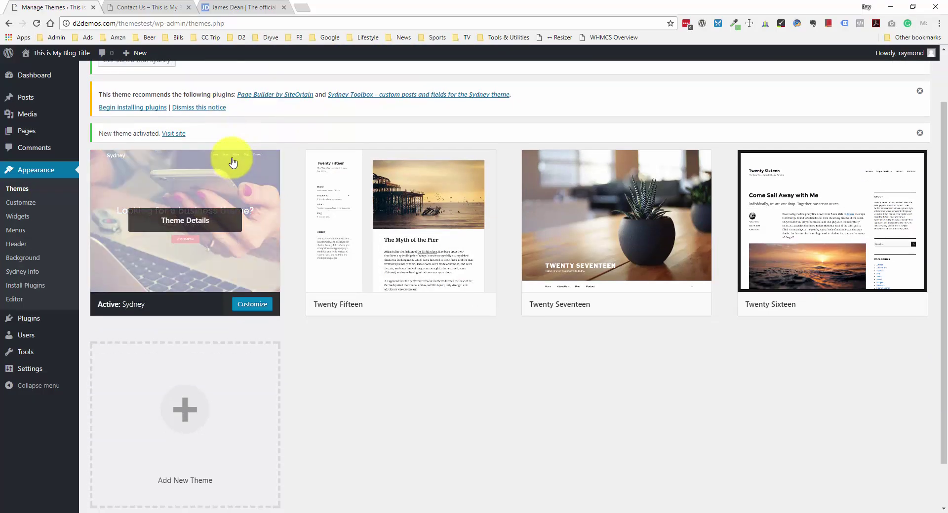
scroll(228, 156, "up", 2)
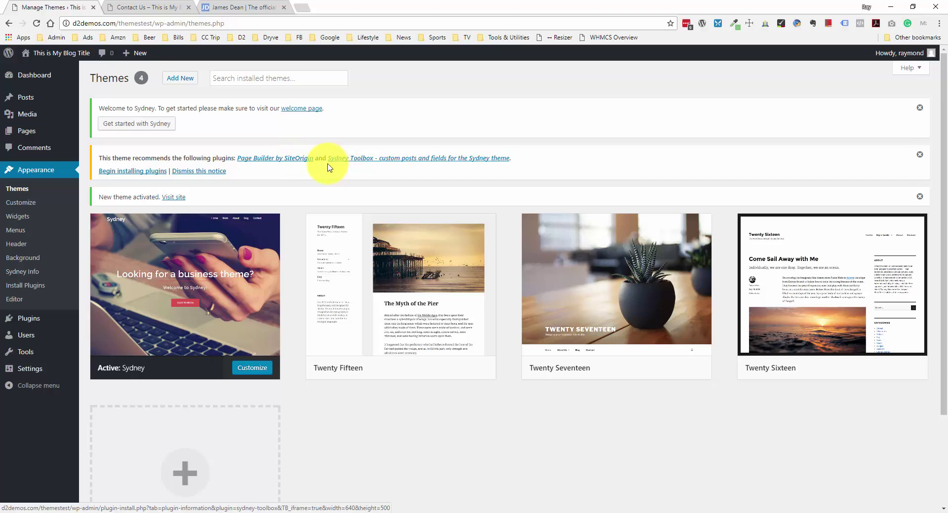
middle_click(277, 163)
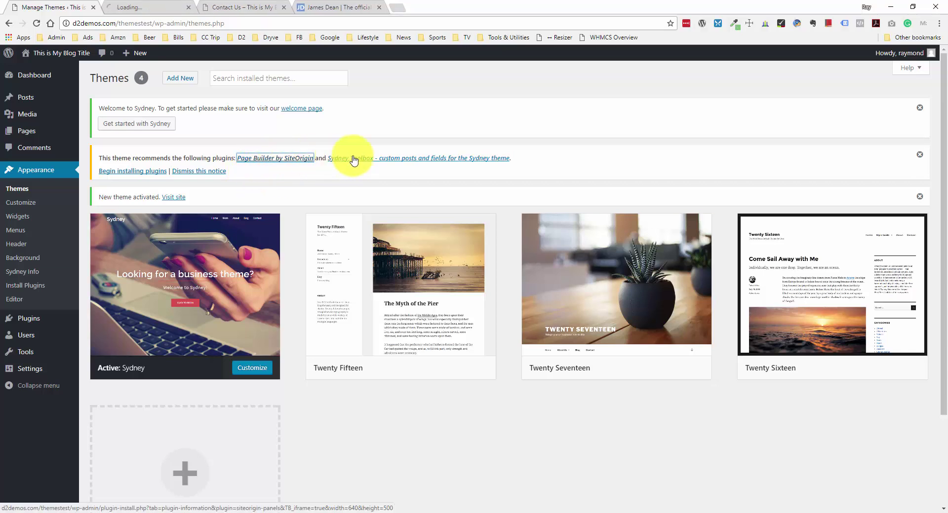
middle_click(393, 159)
left_click(173, 7)
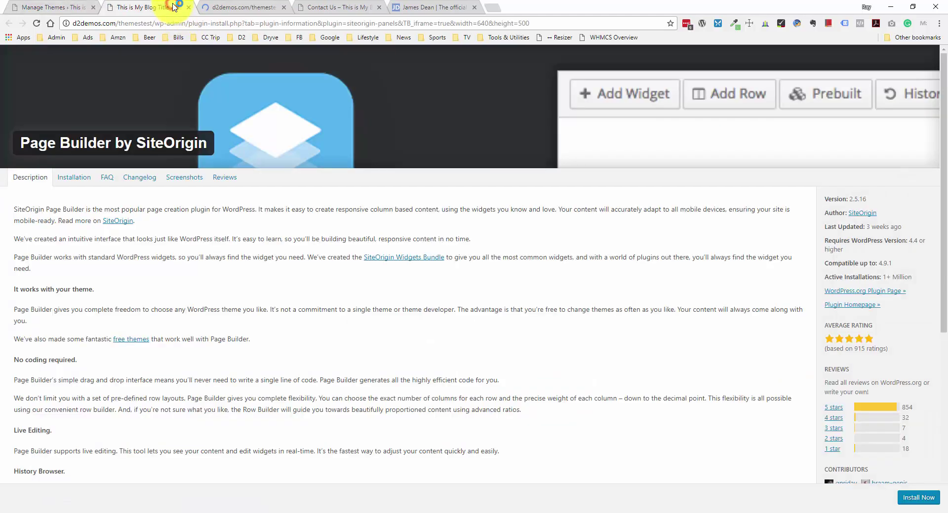
left_click(188, 7)
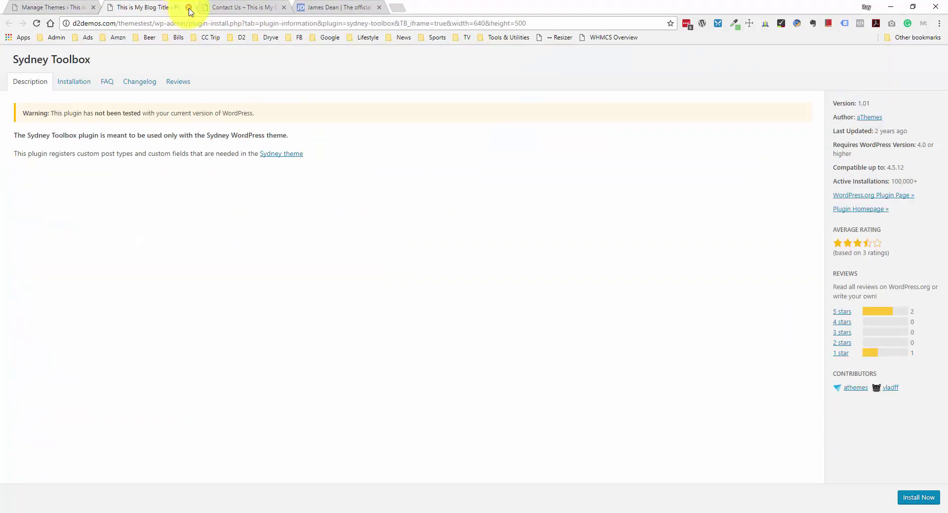
left_click(188, 7)
left_click(307, 139)
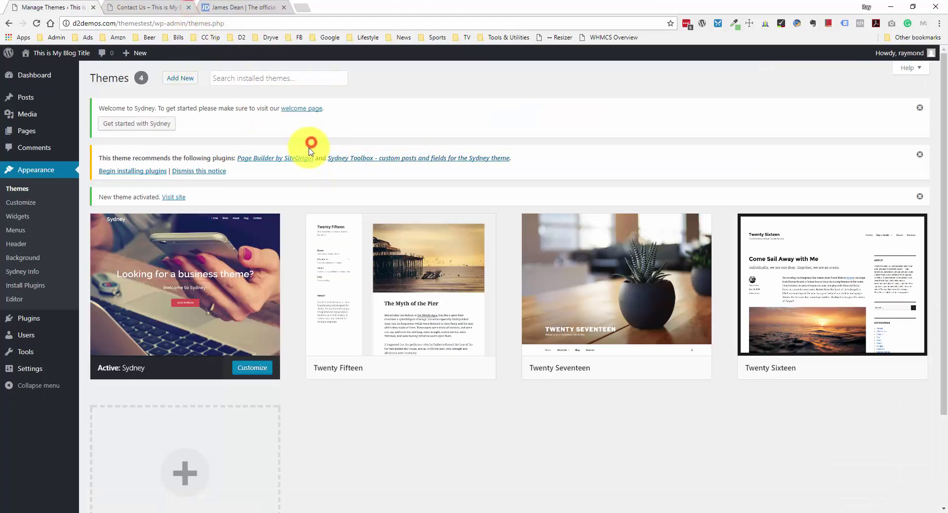
- Open the Page Builder by SiteOrigin plugin details within the Themes page and review its description, installations and ratings
left_click(279, 159)
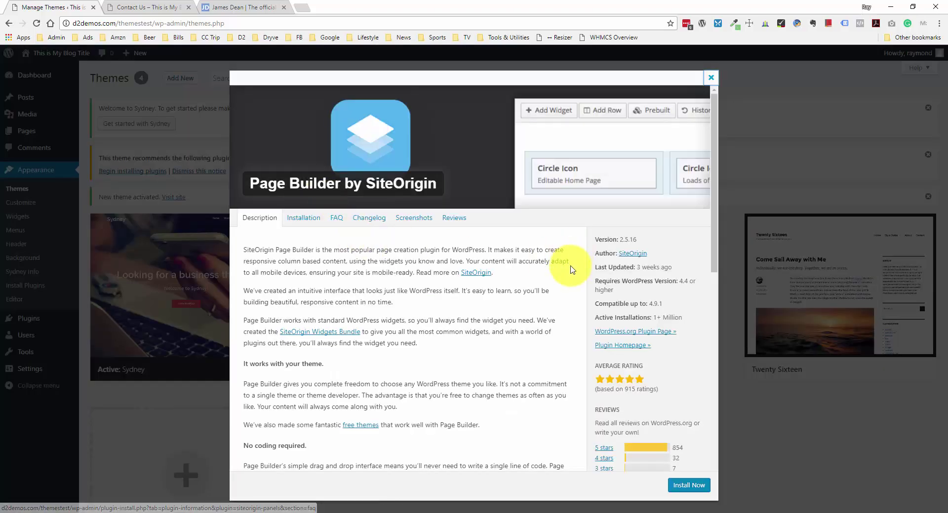
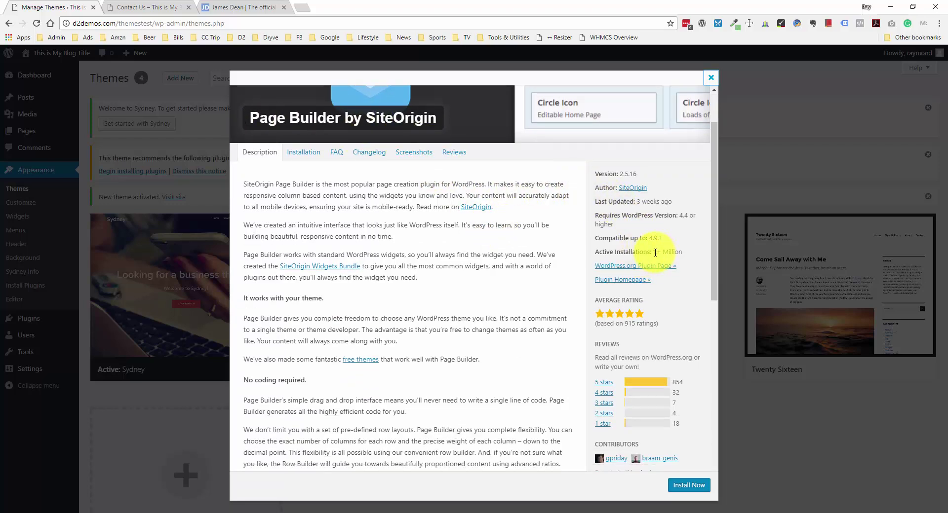
scroll(654, 261, "down", 1)
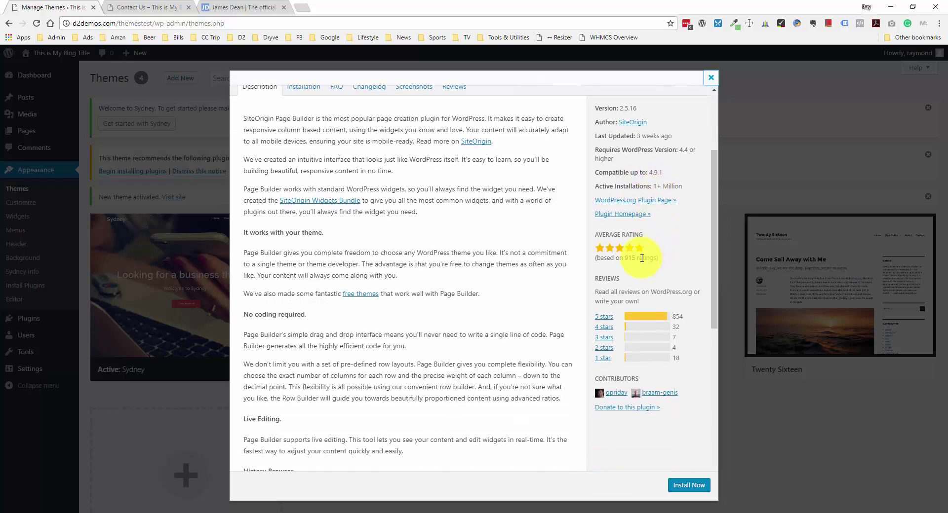
scroll(546, 249, "up", 2)
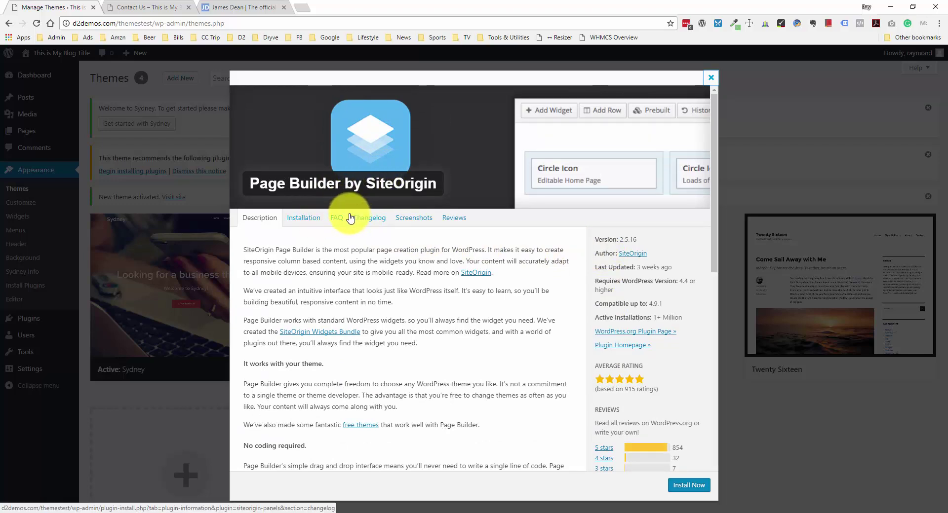
- Review the installation notes and screenshots of Page Builder by SiteOrigin, and install the plugin
left_click(316, 220)
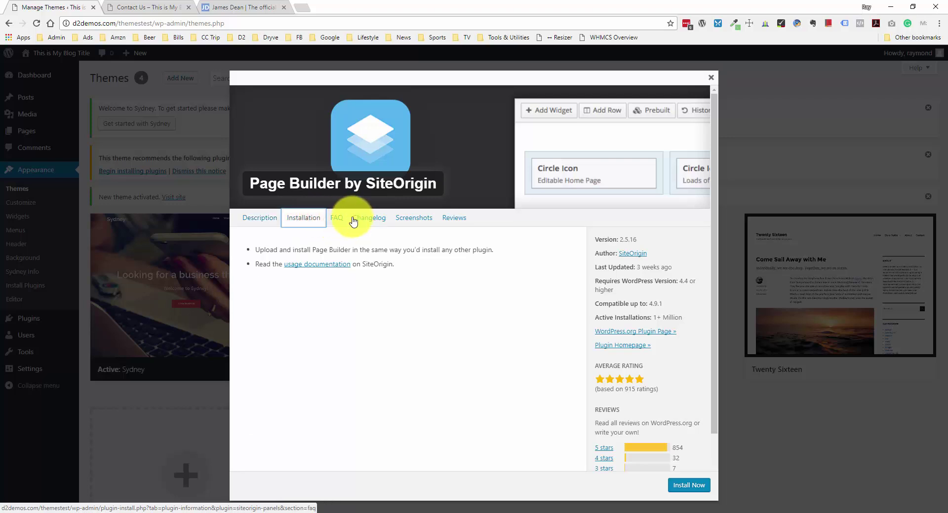
left_click(415, 218)
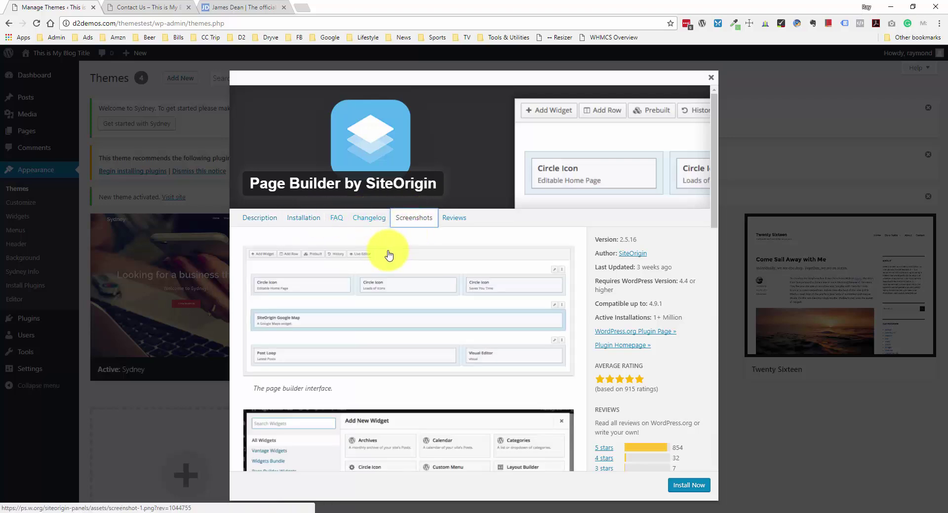
scroll(393, 252, "down", 1)
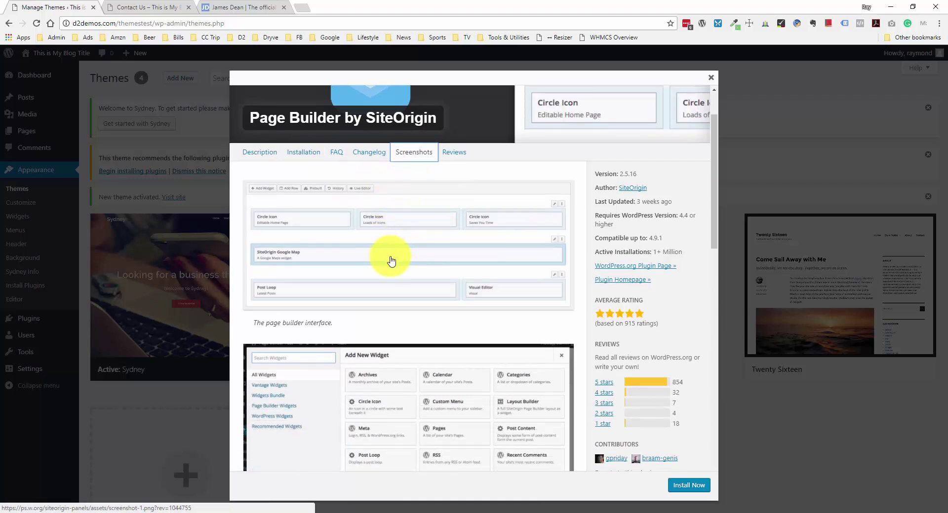
scroll(380, 261, "down", 1)
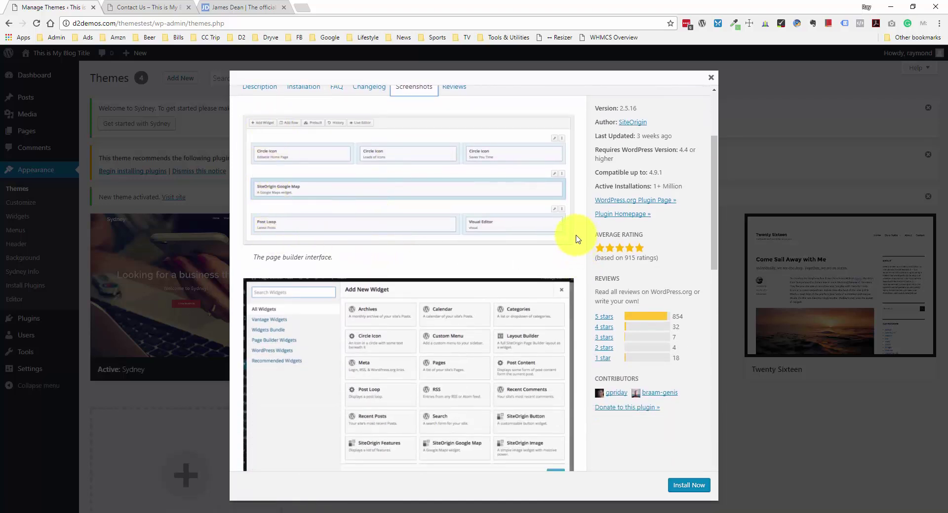
scroll(574, 234, "up", 1)
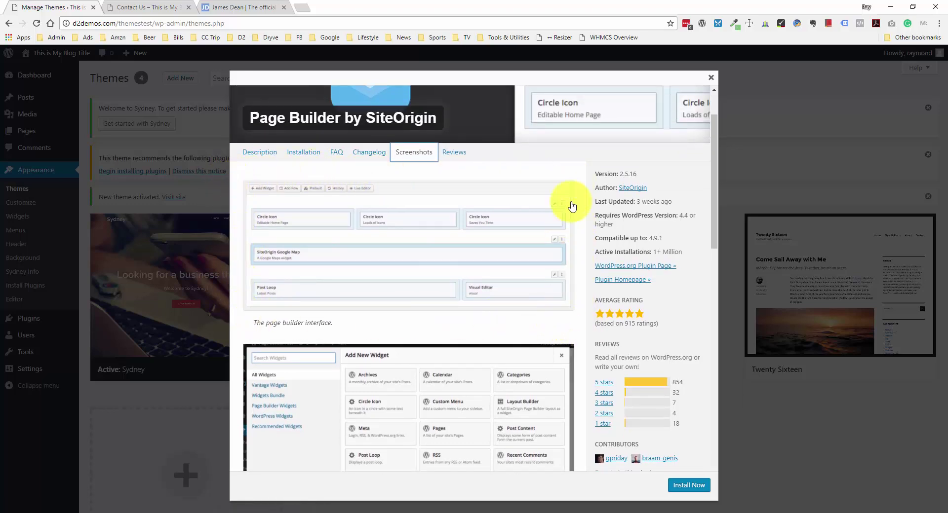
scroll(571, 190, "down", 1)
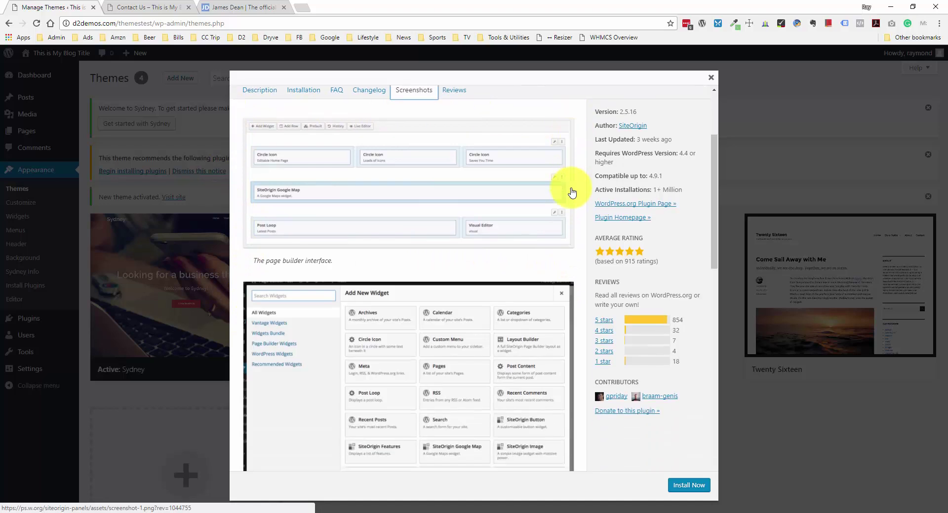
scroll(451, 191, "up", 2)
left_click(675, 487)
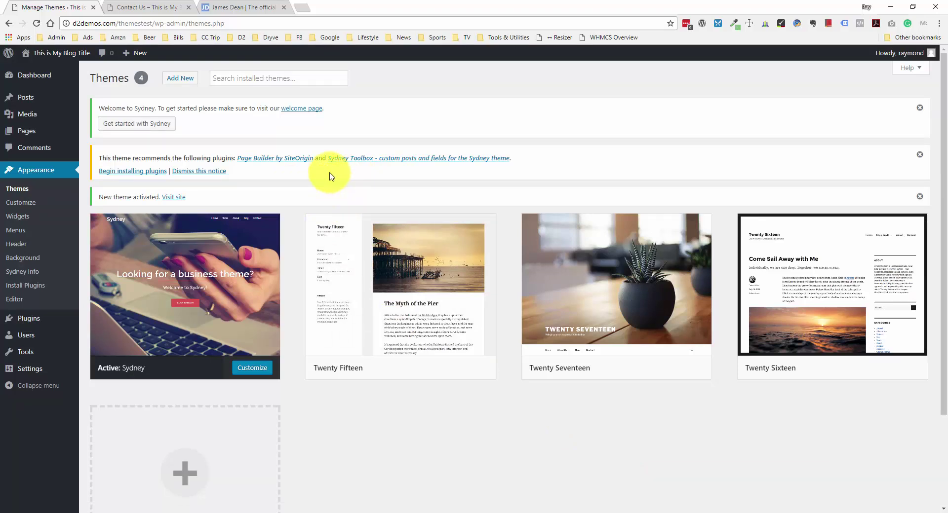
- Install the recommended Sydney Toolbox plugin from its details, and open the list of installed plugins
left_click(359, 159)
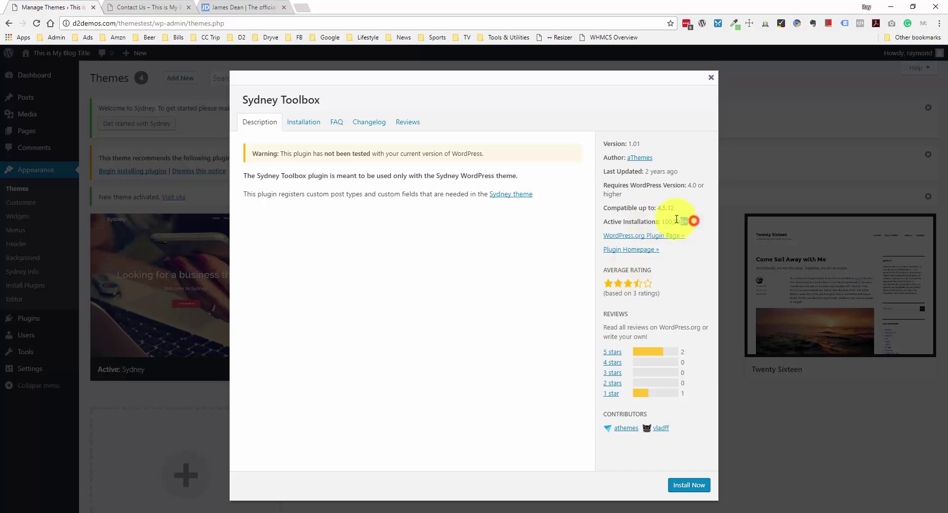
left_click(689, 486)
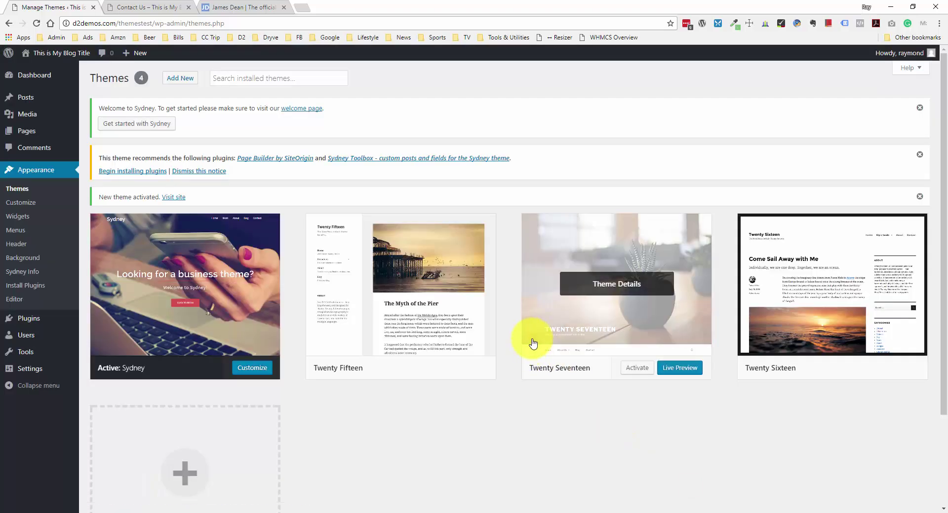
scroll(250, 184, "down", 1)
scroll(251, 184, "up", 1)
scroll(250, 175, "down", 1)
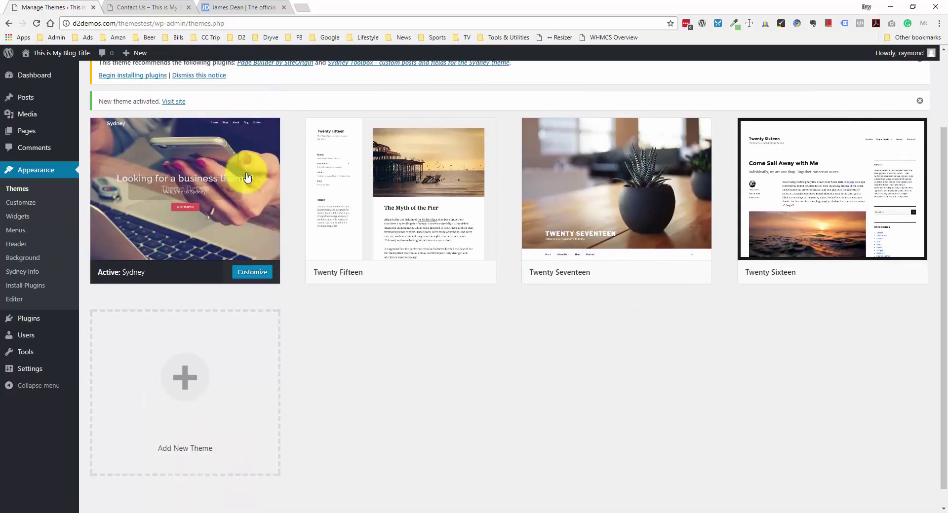
scroll(249, 176, "up", 1)
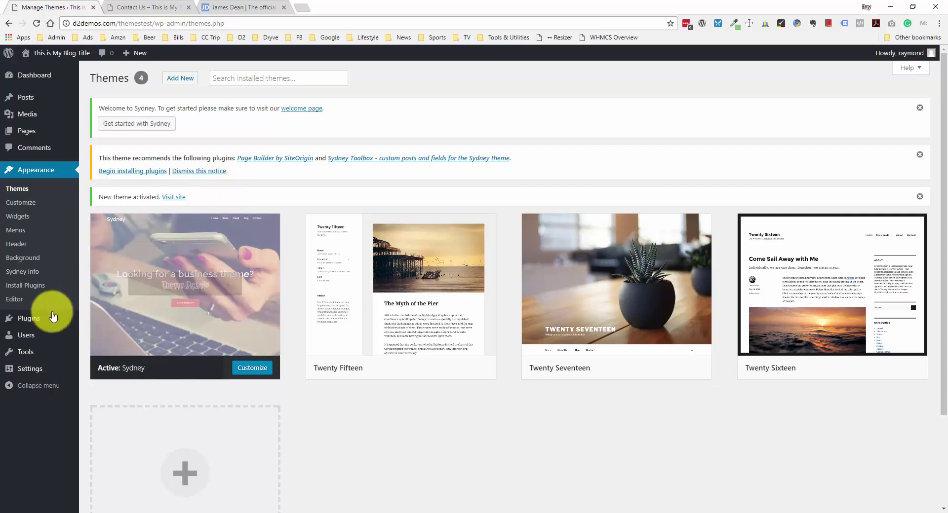
left_click(27, 317)
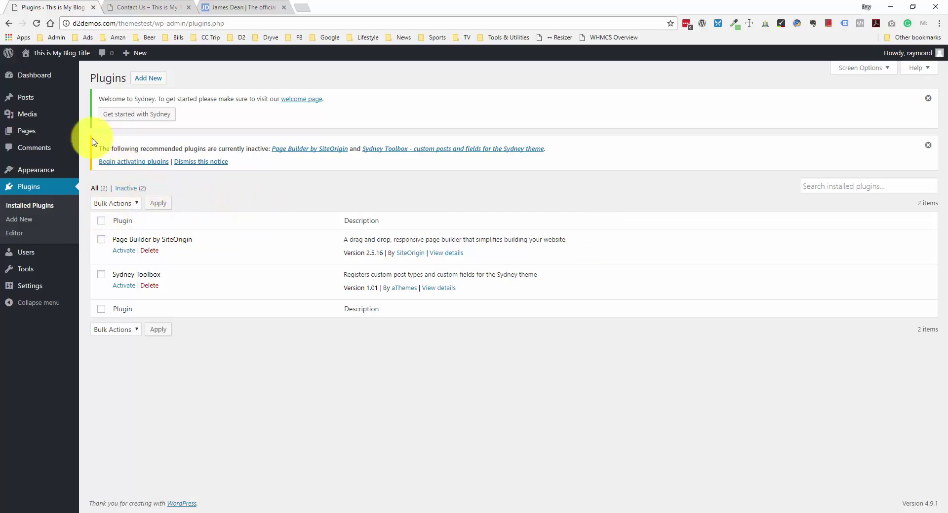
- Reload the site's Contact Us page in its browser tab and examine its header, text, gallery and sidebar in the Sydney theme
mouse_move(53, 104)
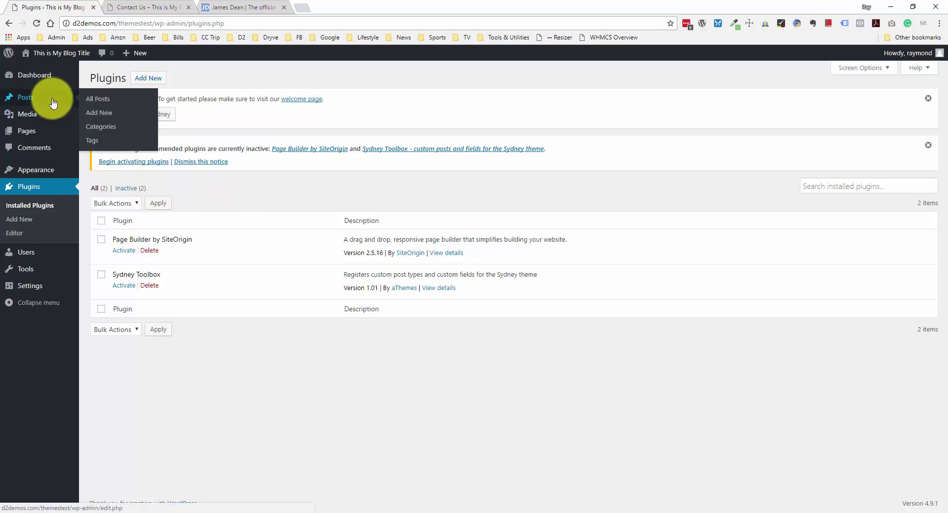
left_click(151, 9)
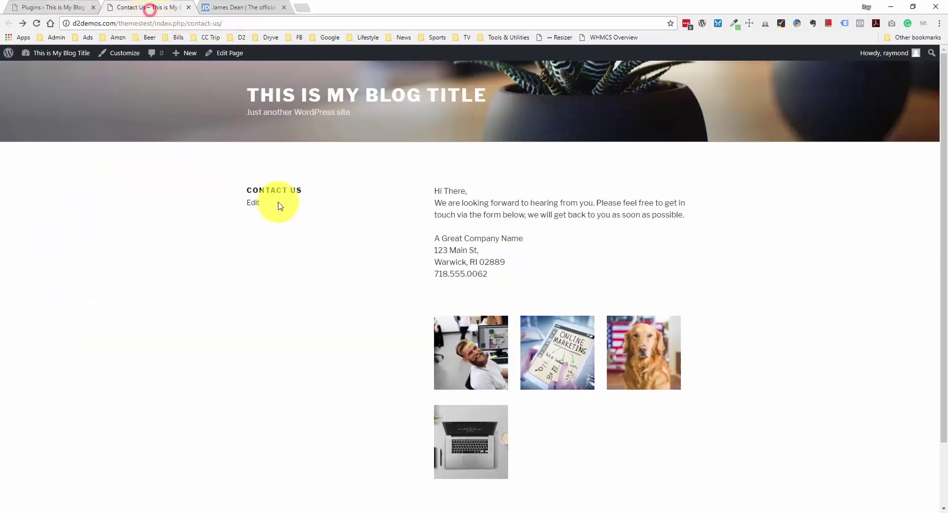
scroll(262, 232, "down", 1)
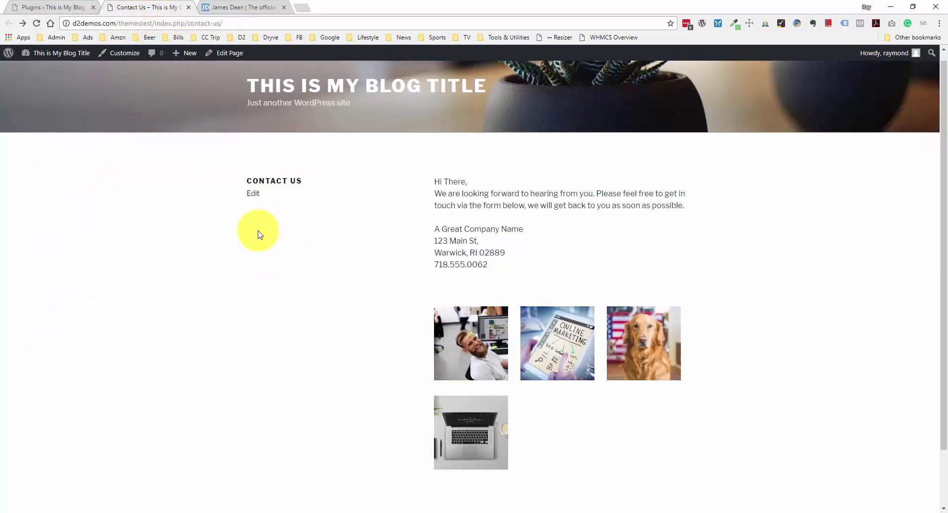
scroll(237, 212, "up", 1)
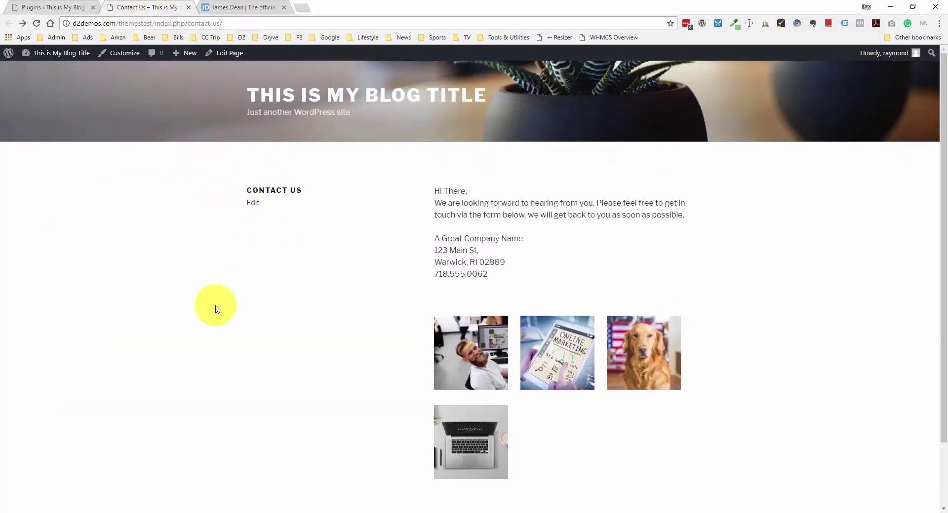
right_click(143, 180)
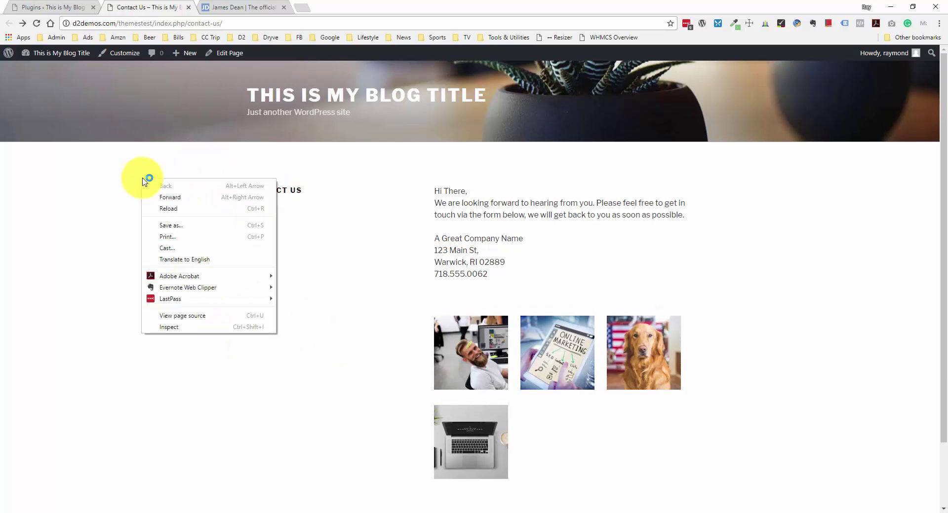
left_click(192, 210)
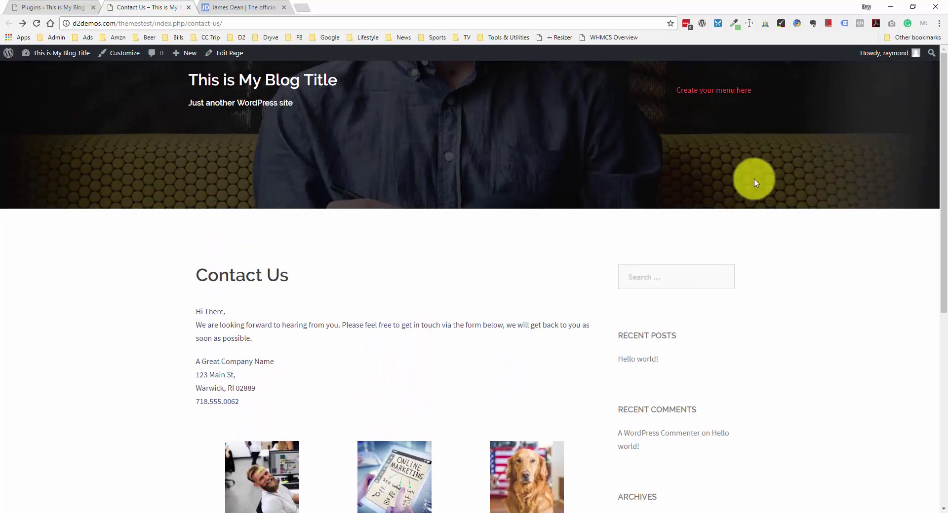
scroll(513, 173, "down", 1)
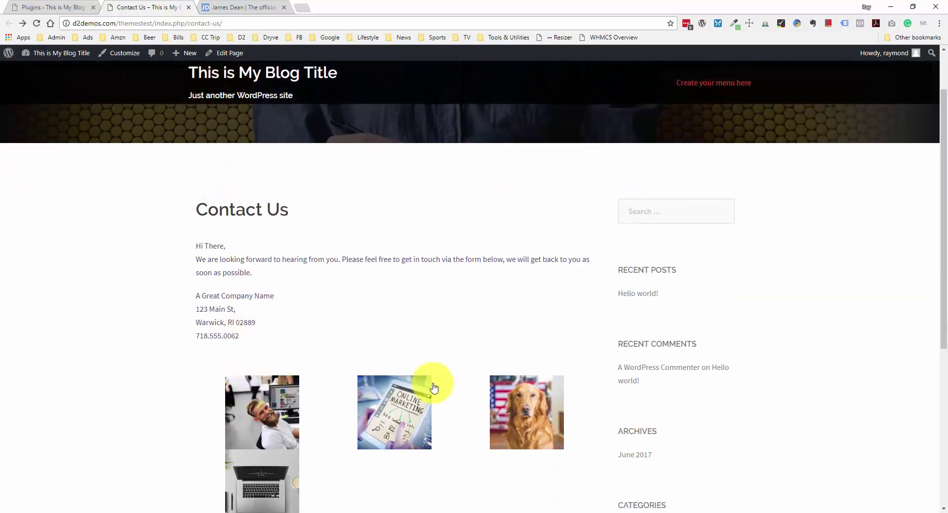
scroll(586, 271, "down", 3)
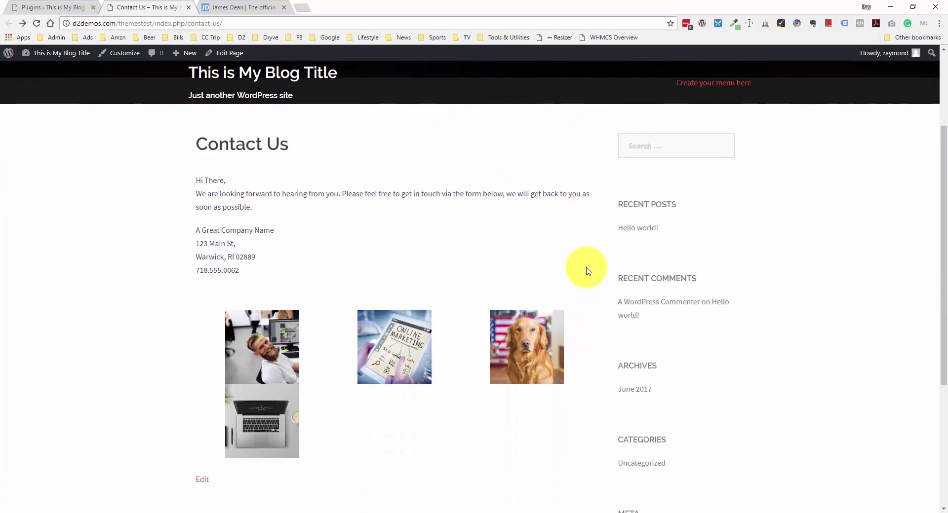
scroll(533, 272, "up", 1)
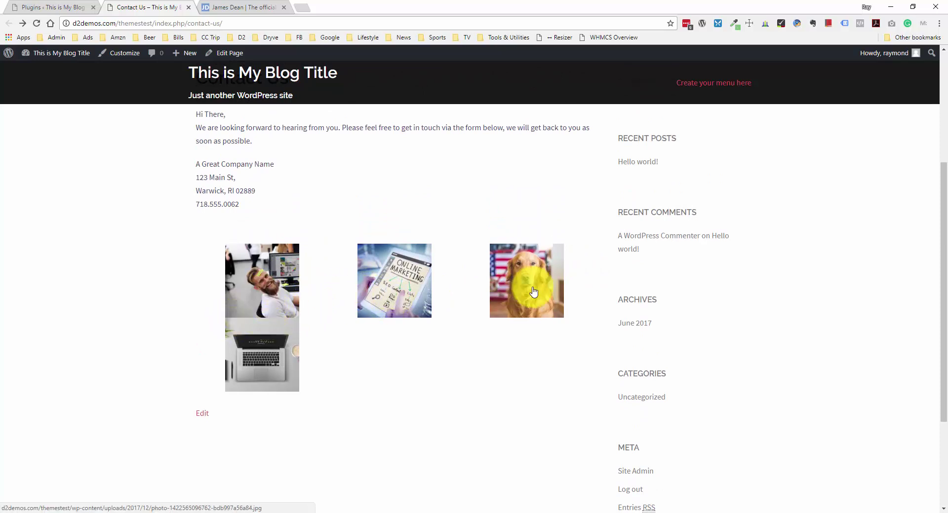
scroll(423, 372, "down", 3)
scroll(416, 370, "up", 5)
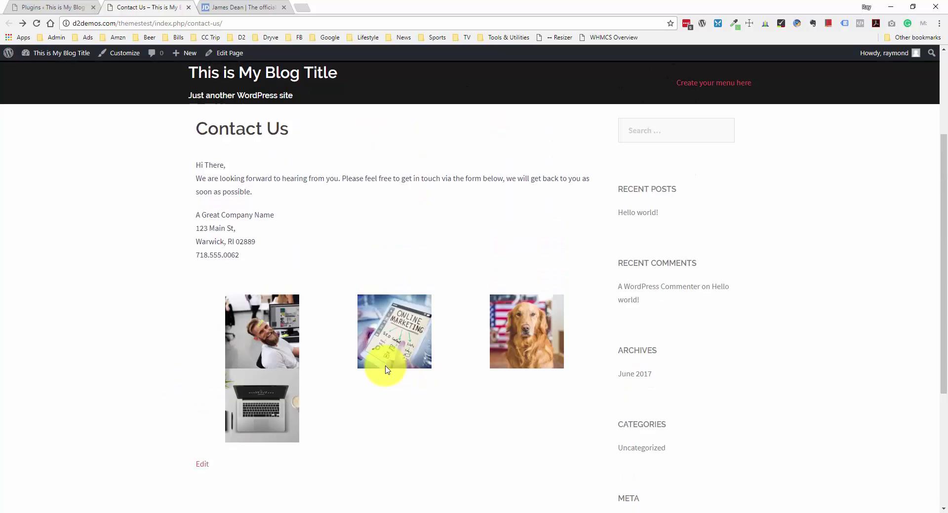
scroll(390, 368, "up", 2)
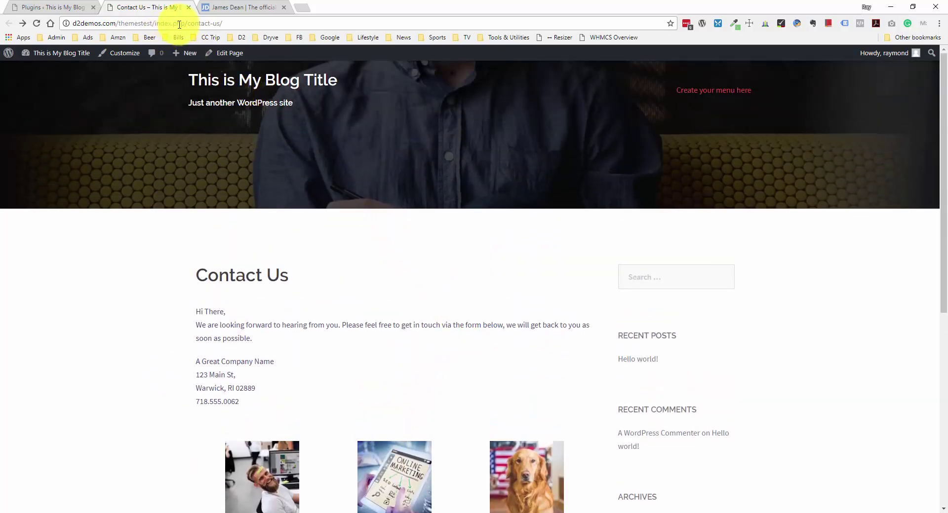
- Open the site's home page and examine the header slider's headings and the page content below it
left_click(239, 86)
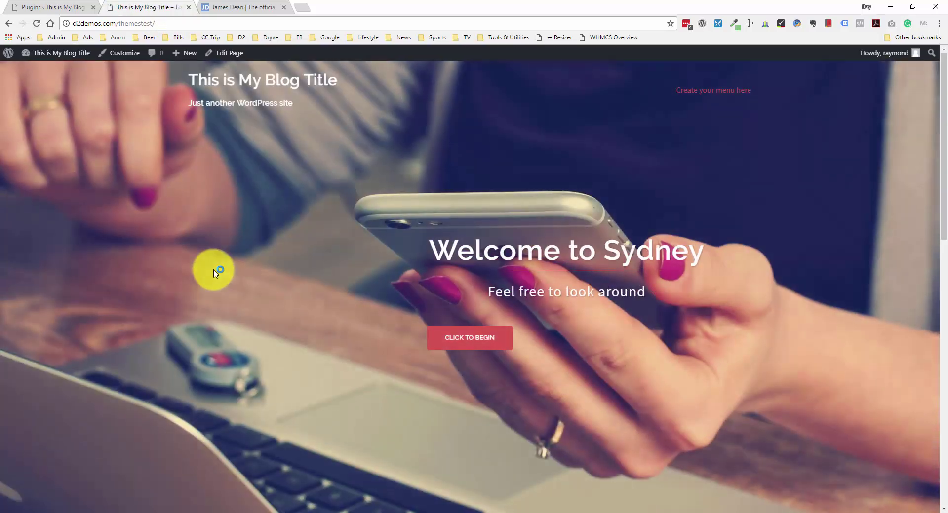
scroll(236, 259, "down", 5)
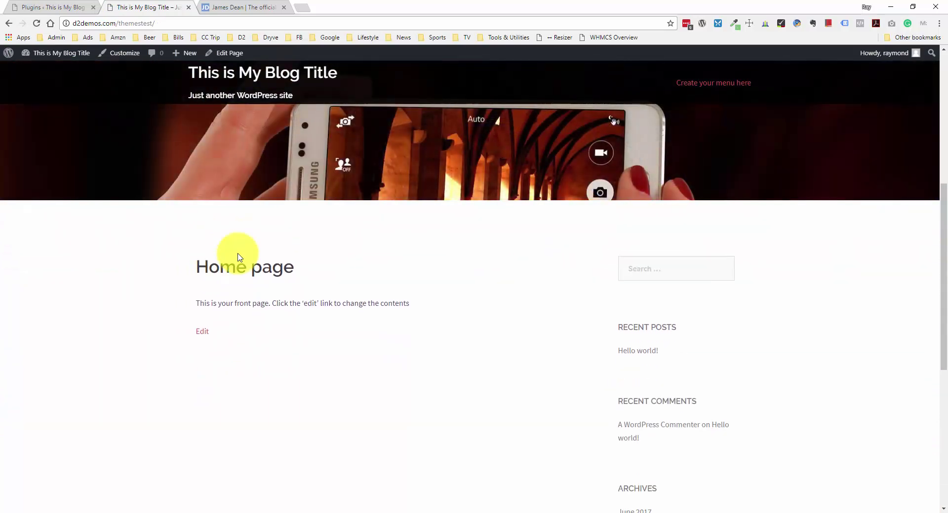
scroll(239, 257, "up", 5)
scroll(242, 257, "down", 10)
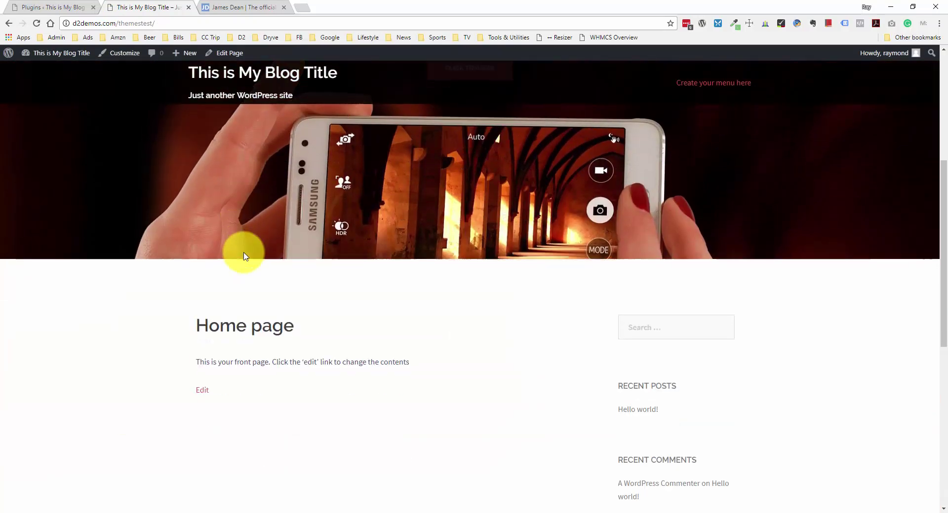
scroll(251, 255, "up", 10)
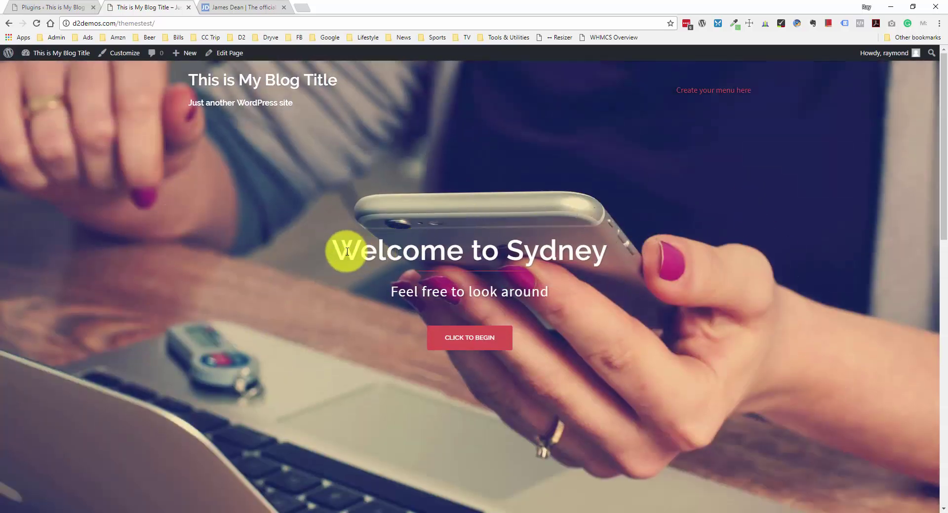
left_click_drag(344, 249, 616, 251)
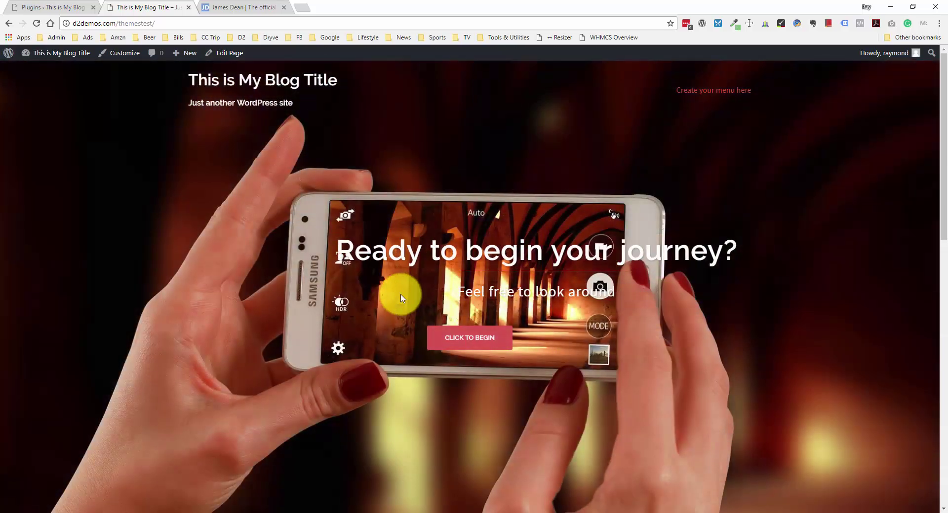
left_click_drag(394, 290, 539, 292)
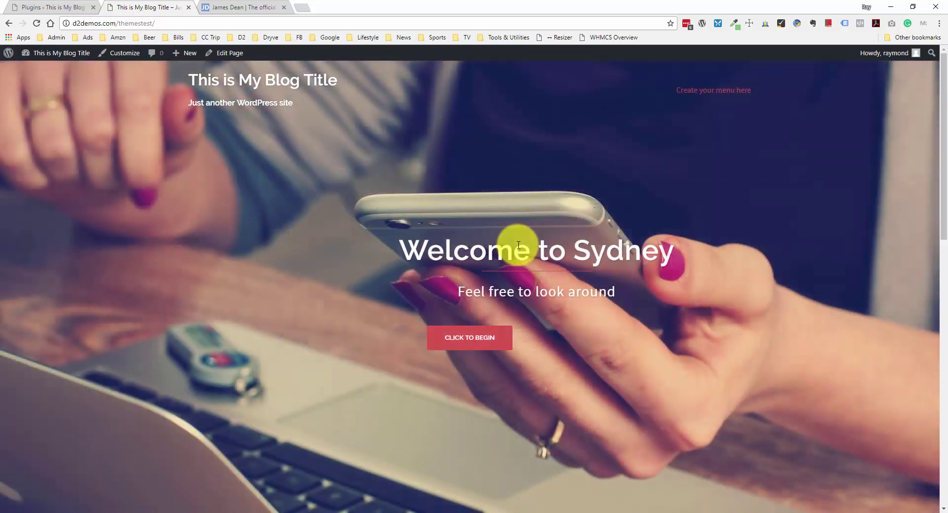
left_click_drag(519, 246, 433, 249)
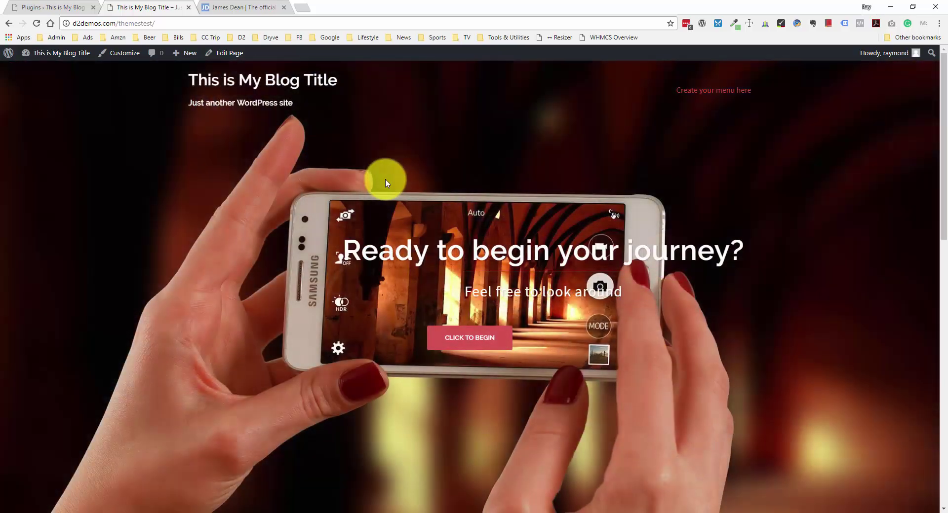
scroll(356, 186, "down", 5)
scroll(360, 186, "up", 5)
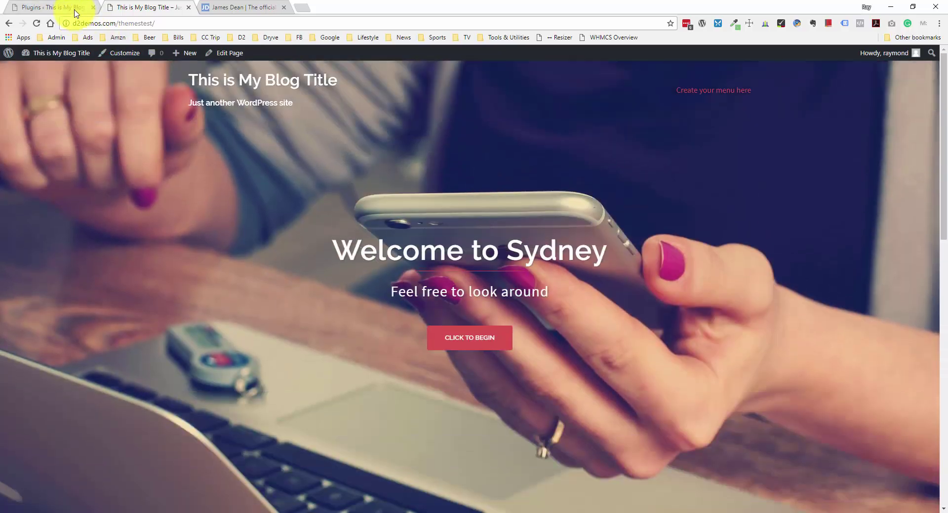
- Return to the WordPress admin tab and open the Add Themes page from the installed themes
left_click(76, 10)
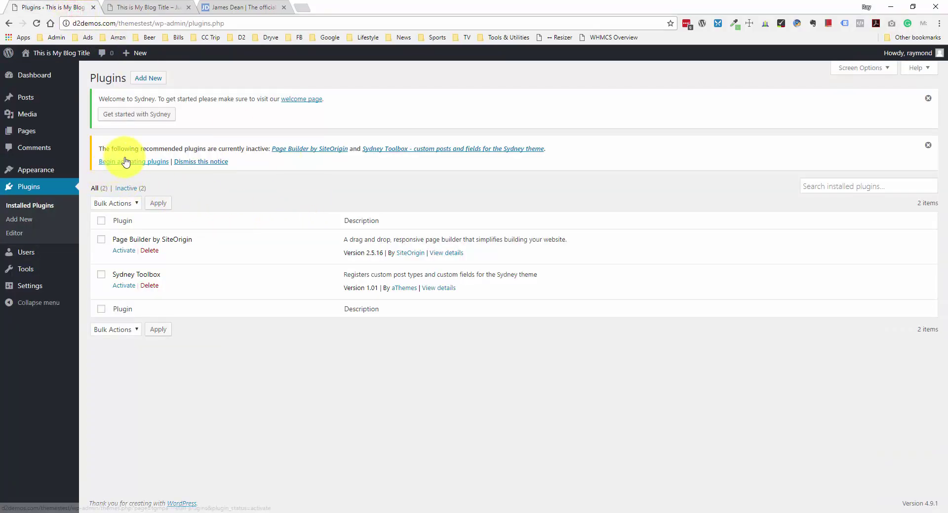
mouse_move(62, 171)
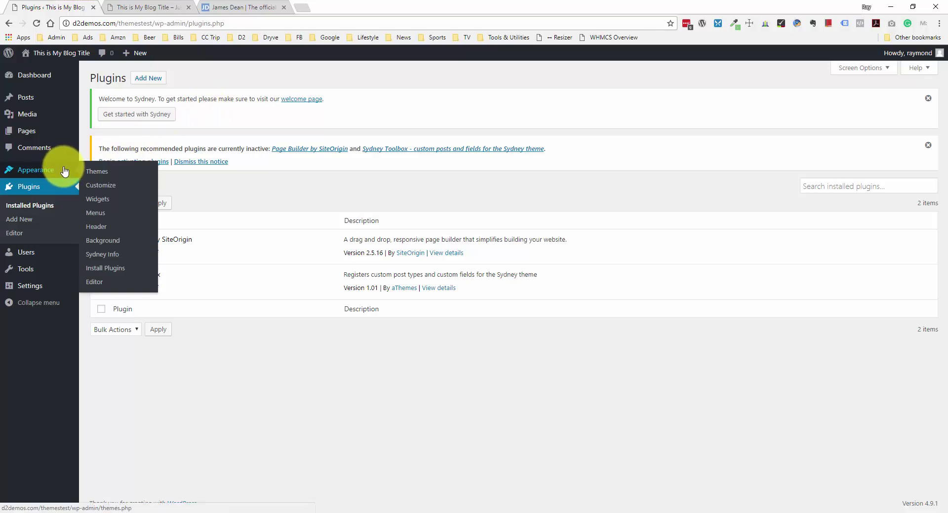
left_click(121, 172)
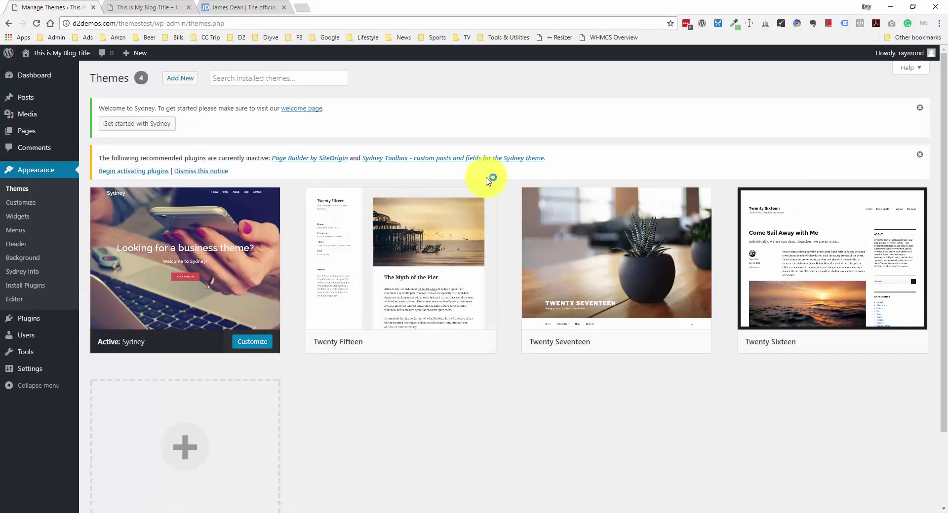
left_click(190, 79)
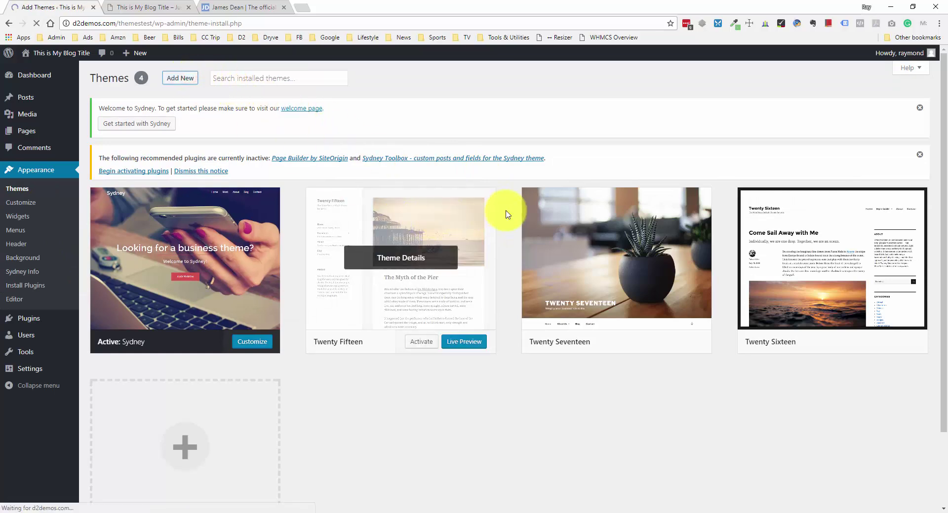
- Browse the featured themes and open the details and preview of the Better Health theme
scroll(514, 244, "down", 3)
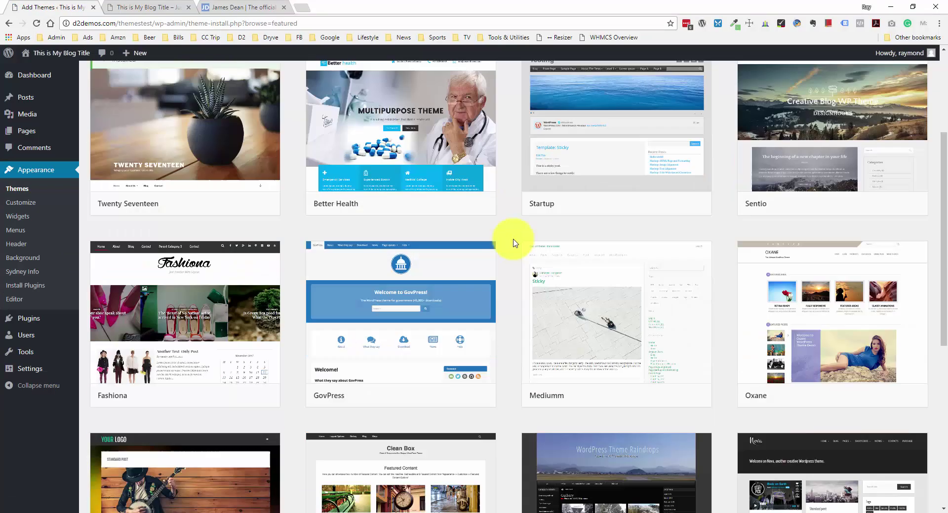
scroll(517, 242, "down", 1)
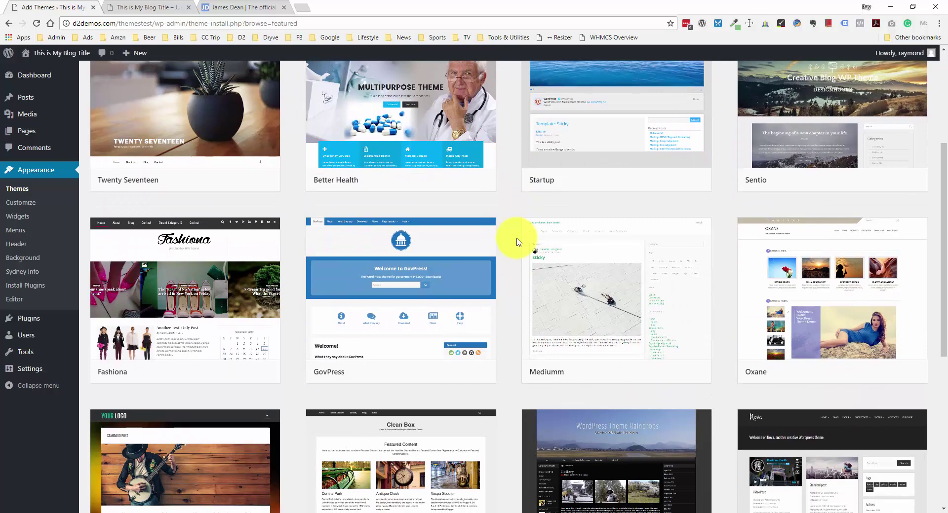
scroll(518, 242, "up", 2)
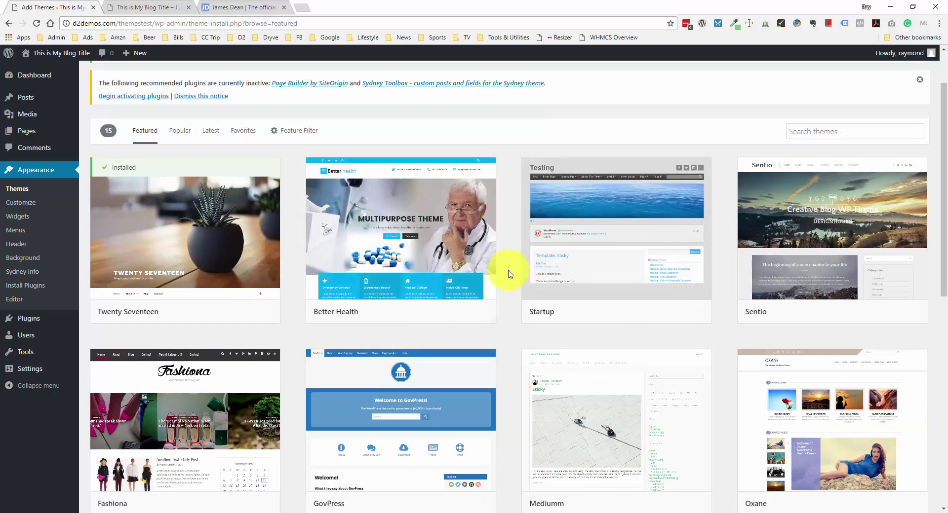
mouse_move(473, 271)
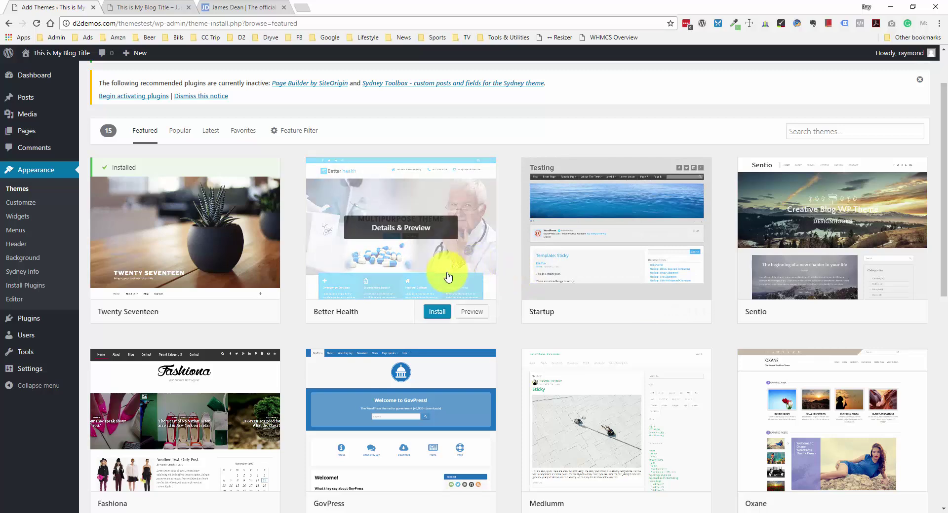
left_click(418, 275)
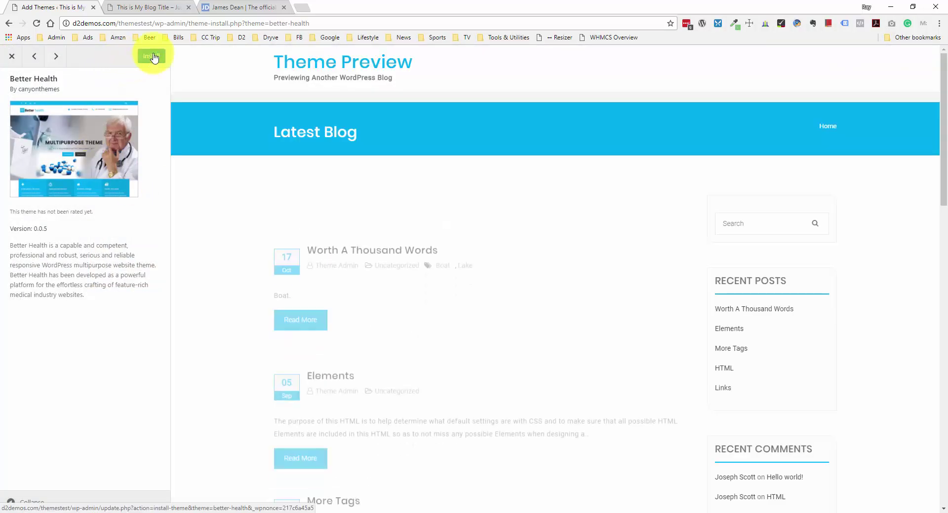
- Install the Better Health theme from its preview and activate it on the site
left_click(156, 57)
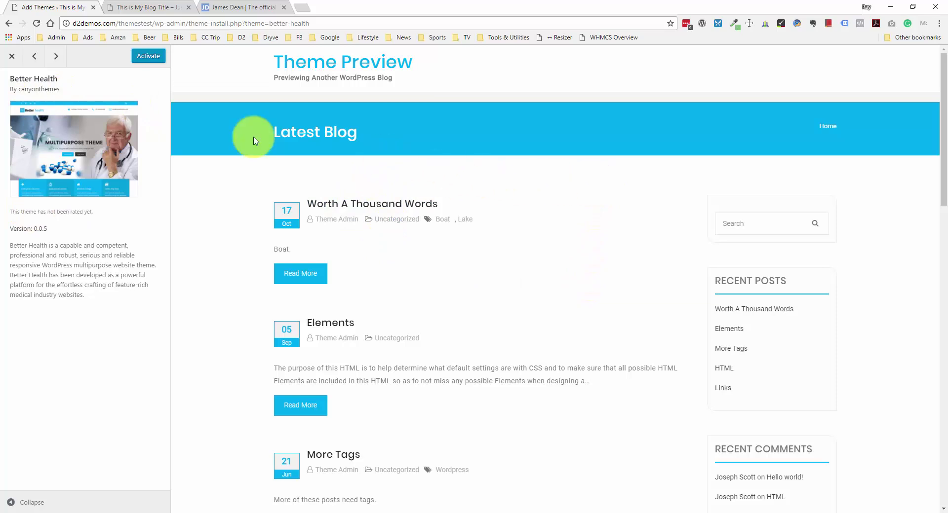
left_click(158, 60)
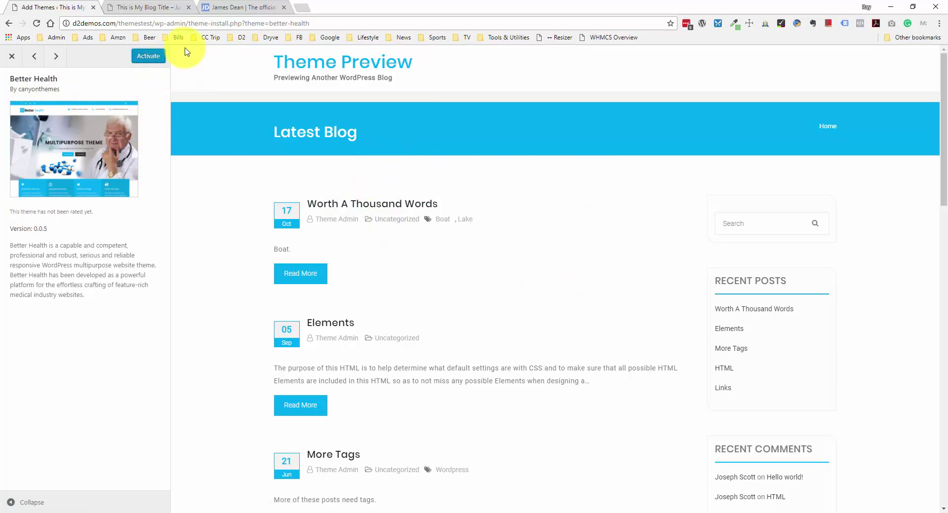
left_click(158, 60)
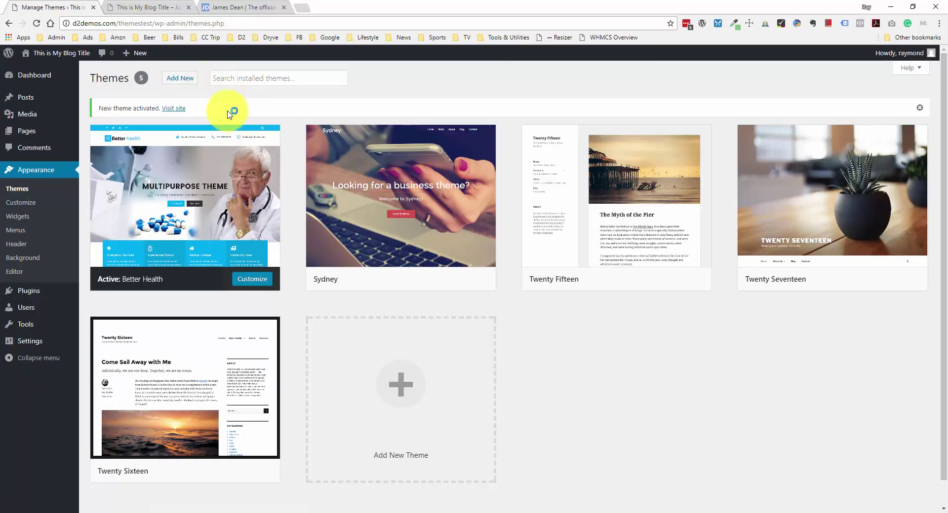
- Reload the site's home page in its browser tab and examine its header, content, sidebar and footer in the Better Health theme
left_click(159, 7)
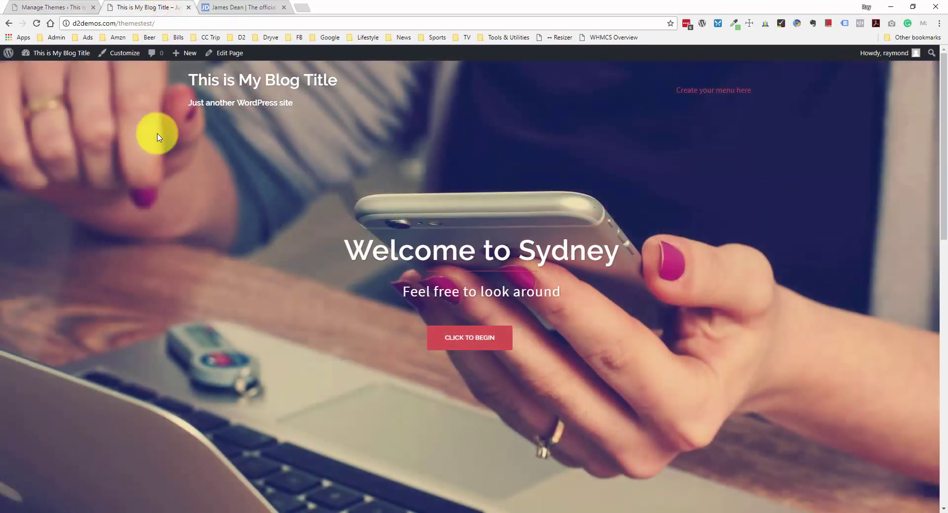
right_click(179, 132)
left_click(198, 160)
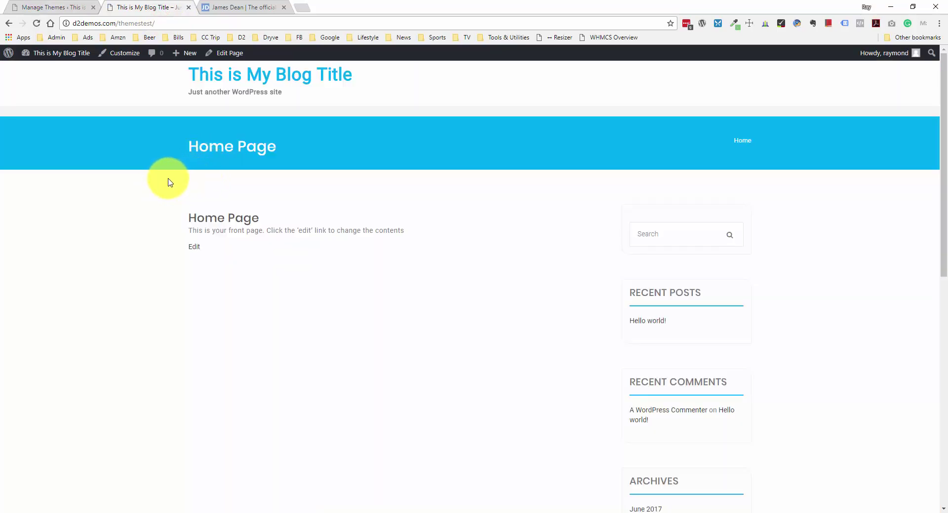
scroll(168, 182, "down", 10)
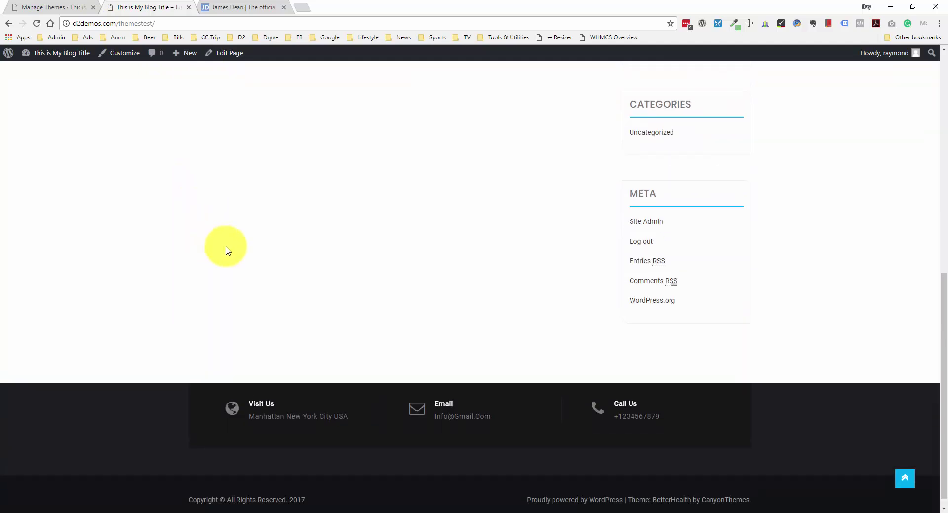
scroll(223, 249, "up", 15)
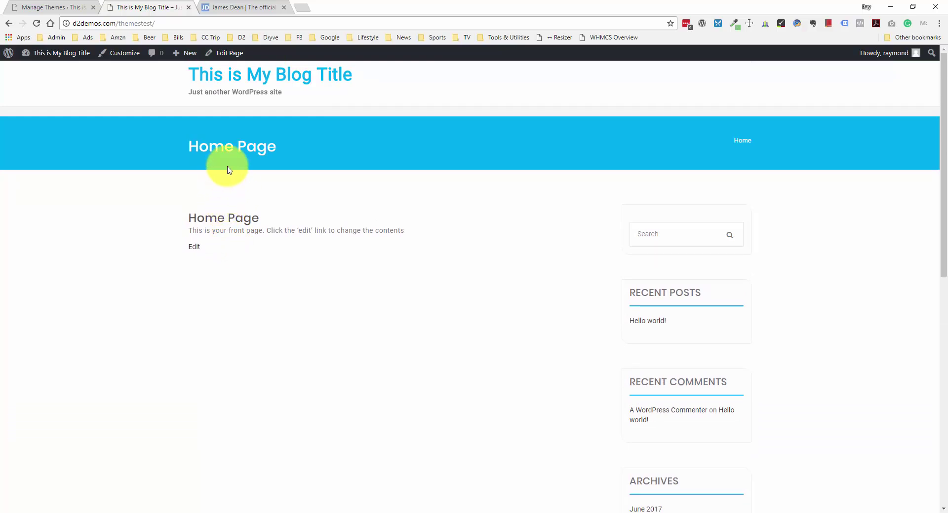
scroll(233, 168, "down", 10)
scroll(247, 174, "up", 10)
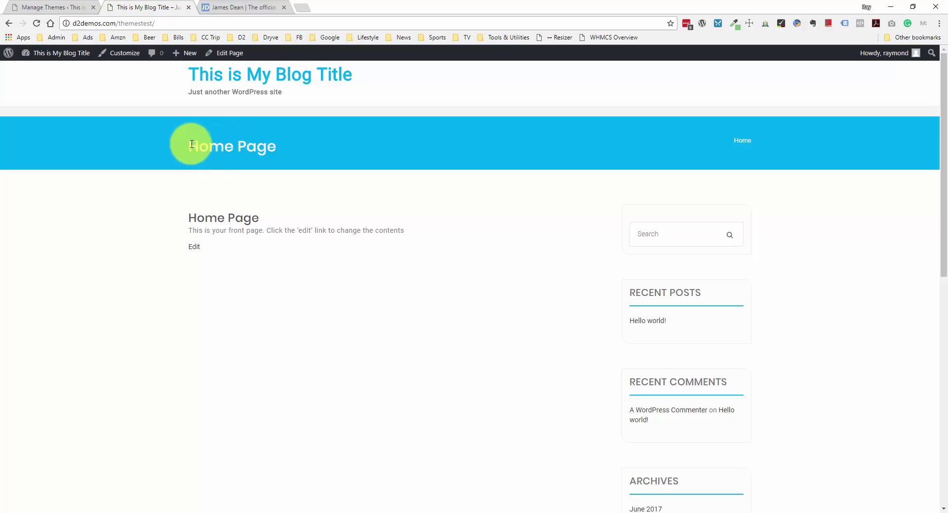
scroll(143, 120, "down", 10)
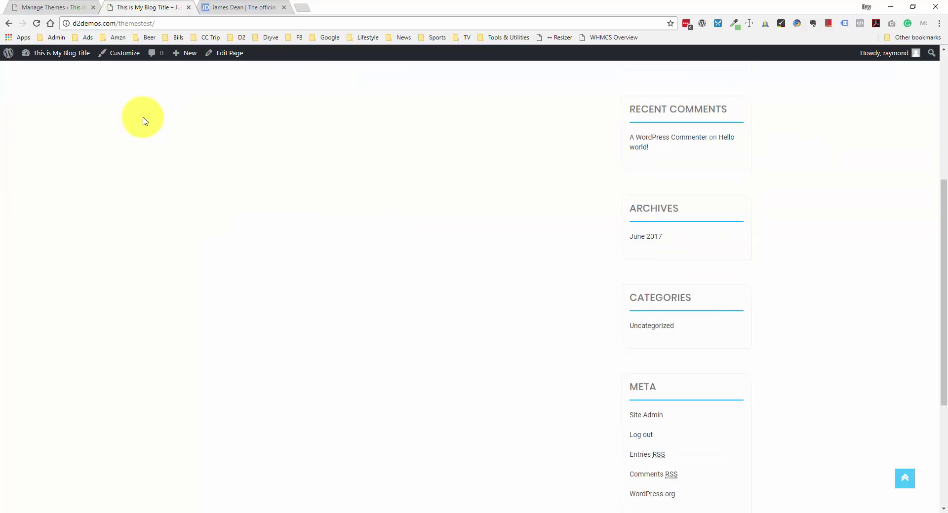
scroll(147, 122, "up", 10)
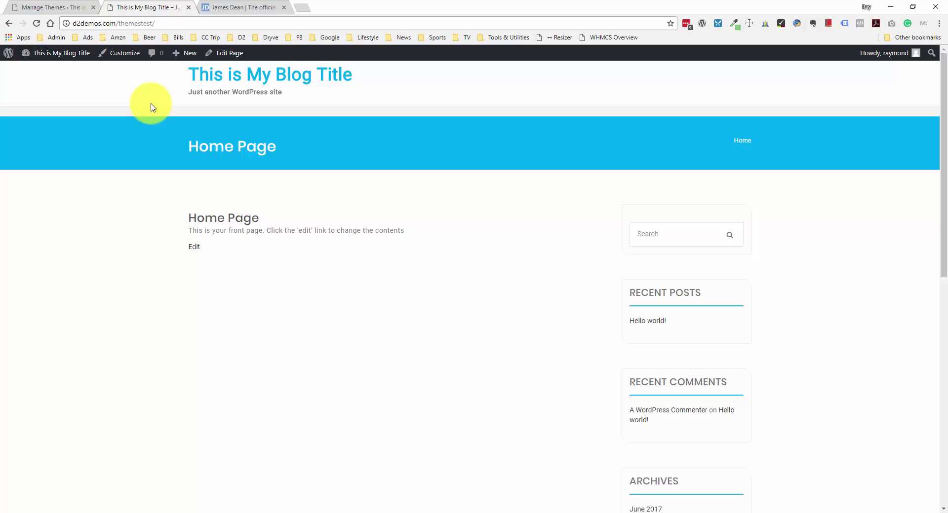
- Return to the WordPress admin tab and open the theme file editor for Better Health
left_click(64, 8)
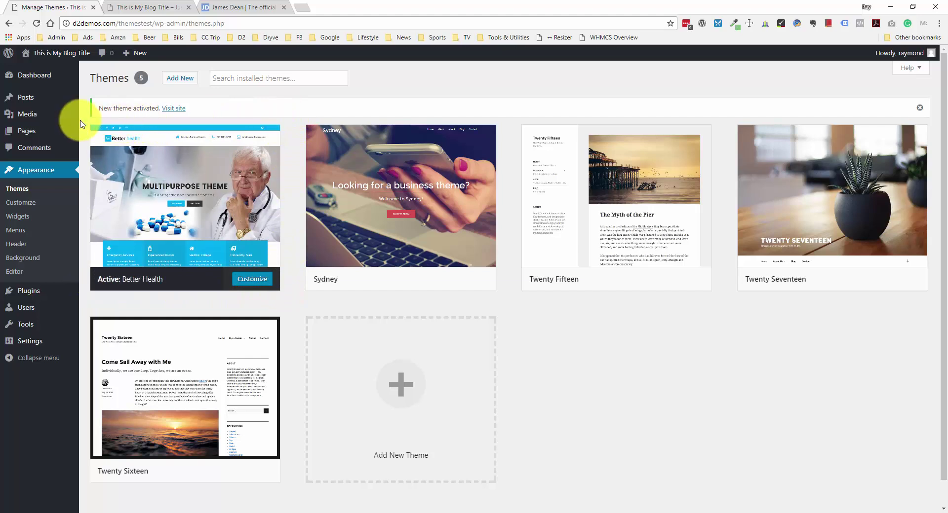
mouse_move(74, 117)
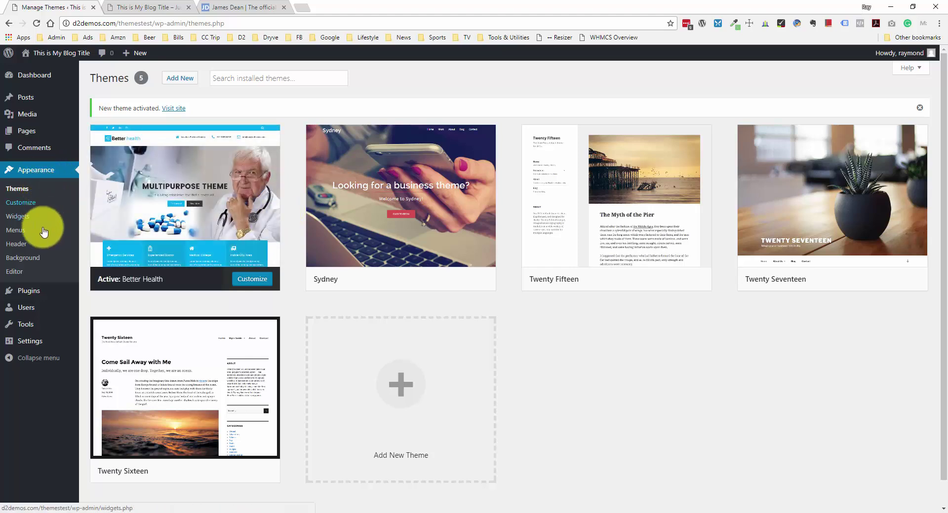
left_click(15, 271)
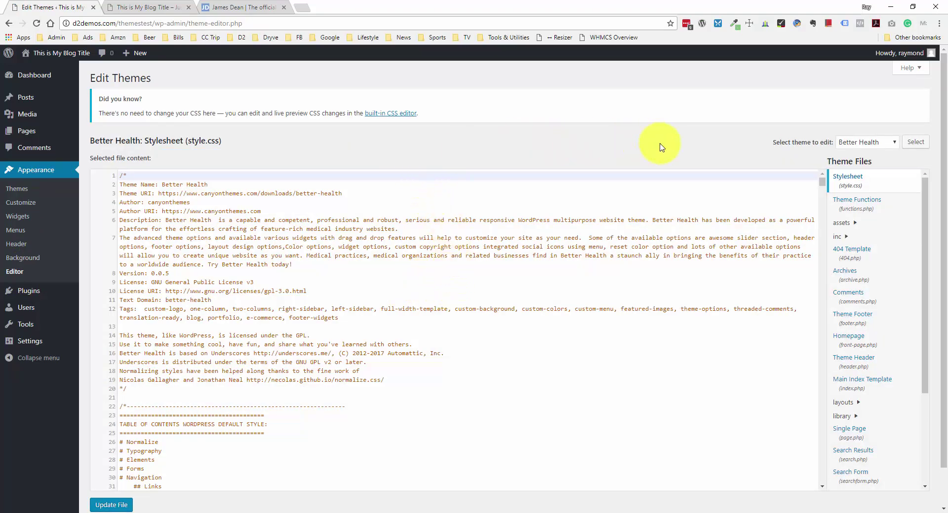
- Examine the Better Health stylesheet and the list of theme files, from the stylesheet and page templates down to readme.txt
scroll(691, 133, "down", 1)
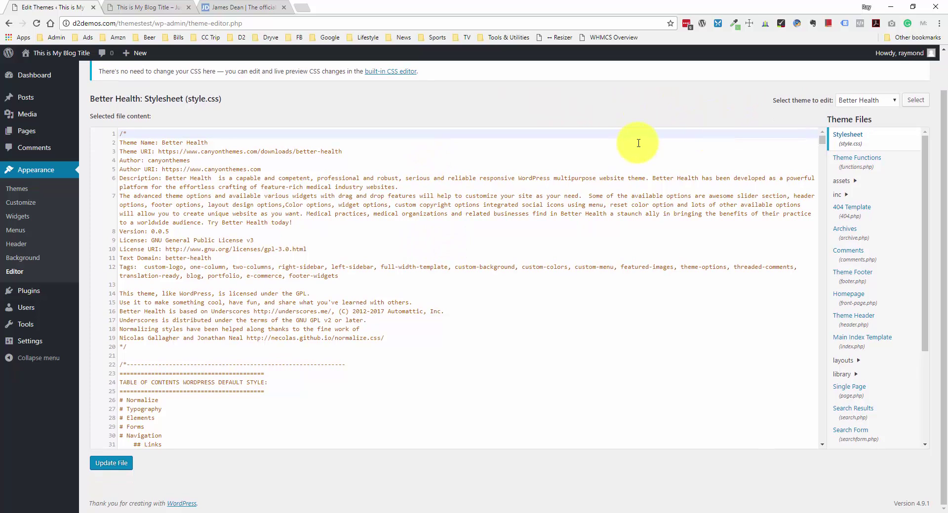
scroll(638, 143, "up", 1)
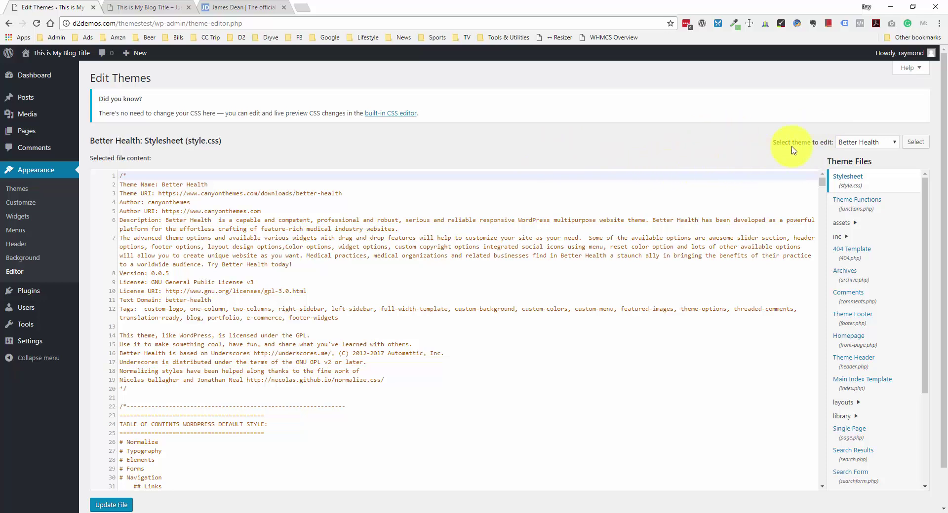
scroll(815, 144, "down", 1)
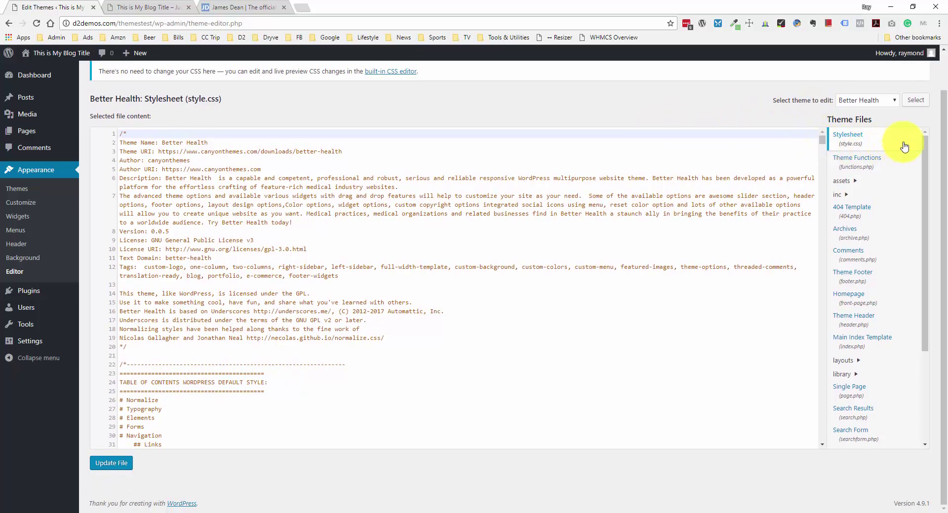
scroll(927, 154, "down", 3)
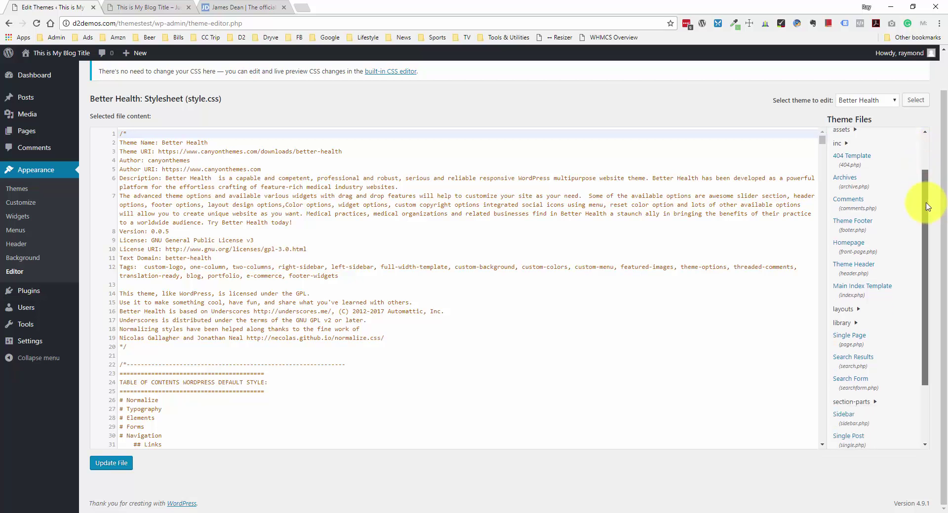
scroll(925, 169, "up", 3)
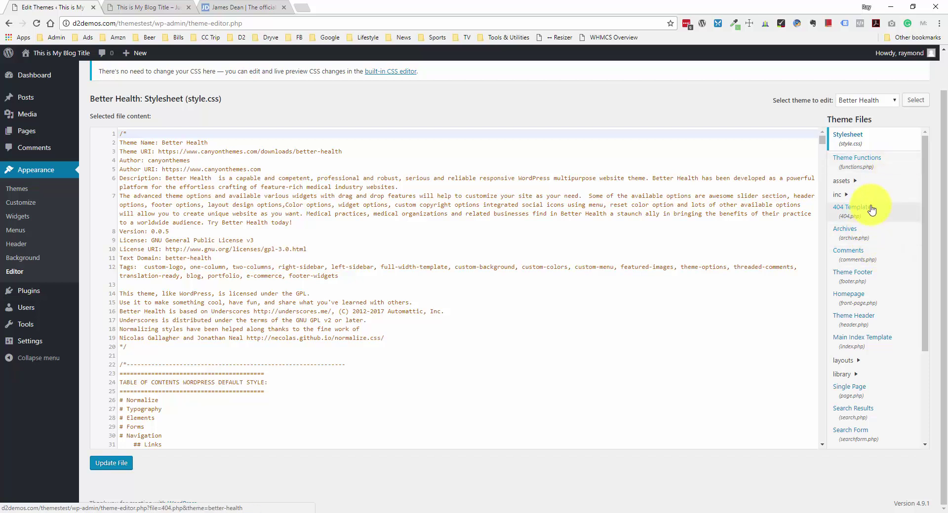
scroll(869, 213, "down", 1)
scroll(869, 215, "down", 1)
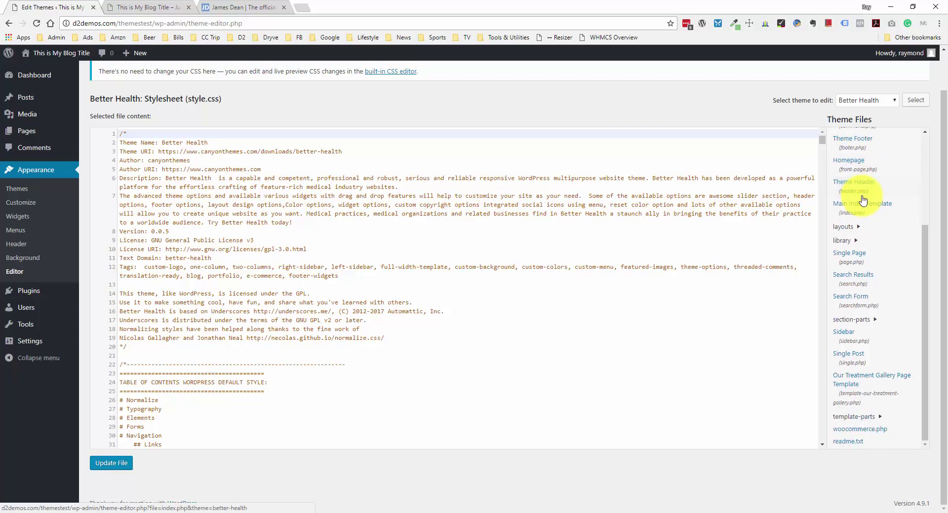
scroll(862, 198, "down", 2)
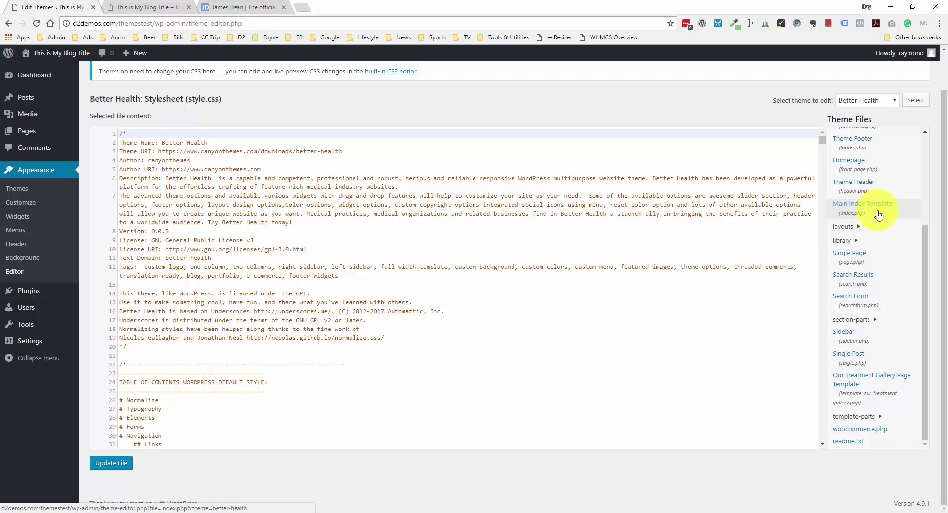
scroll(879, 216, "up", 3)
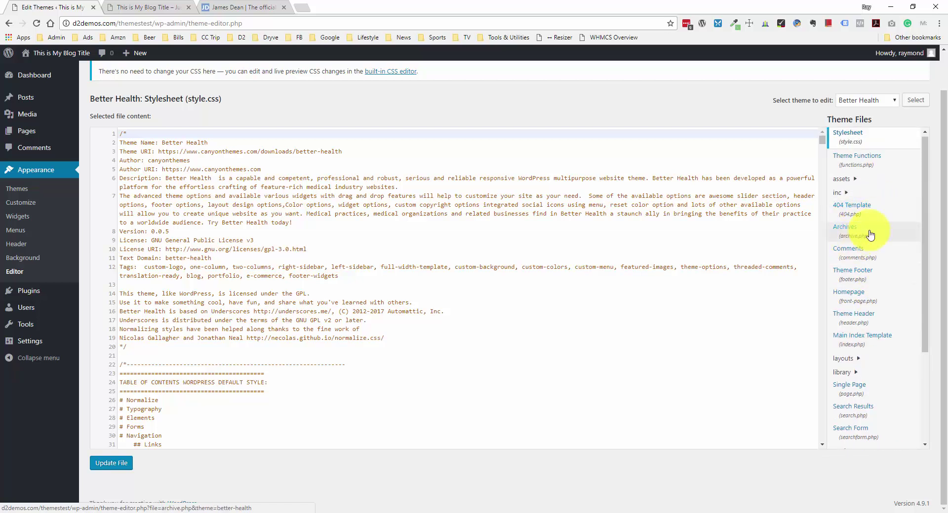
scroll(871, 235, "down", 1)
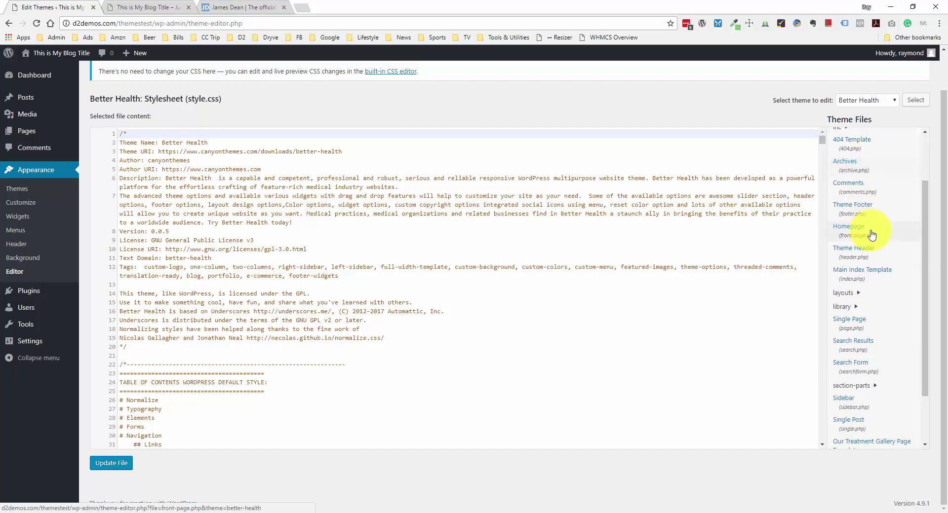
scroll(872, 231, "up", 1)
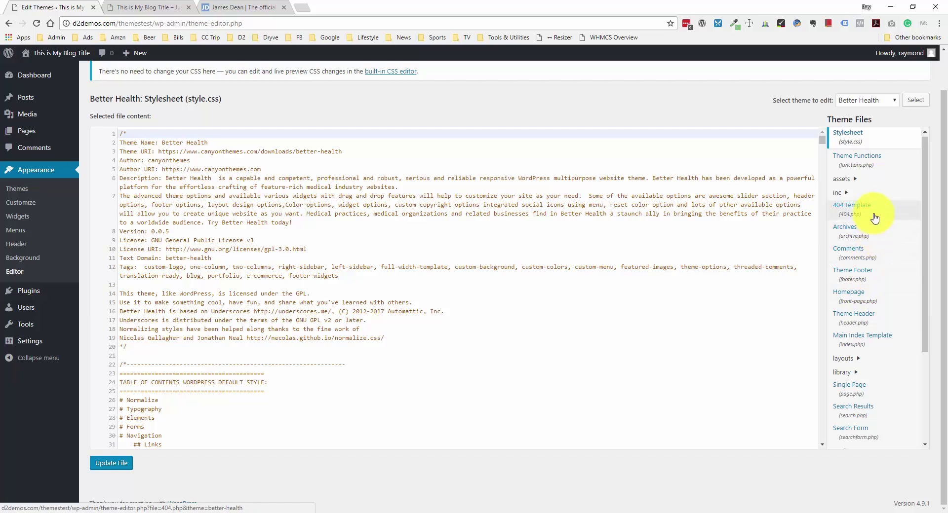
scroll(870, 177, "down", 2)
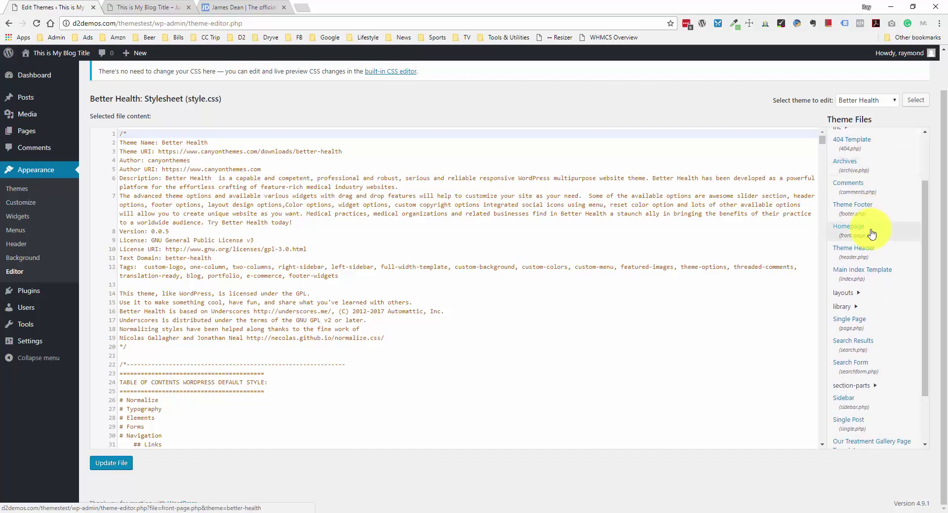
scroll(869, 284, "down", 2)
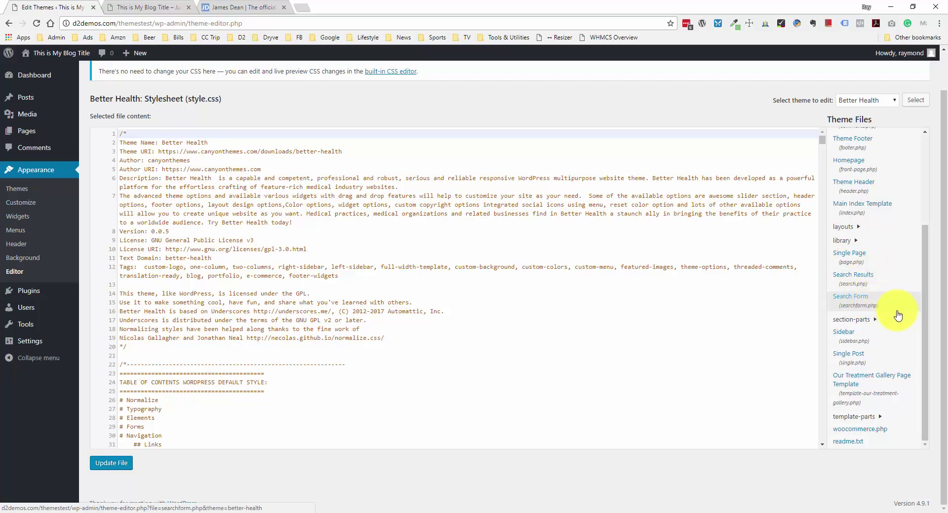
scroll(899, 306, "up", 3)
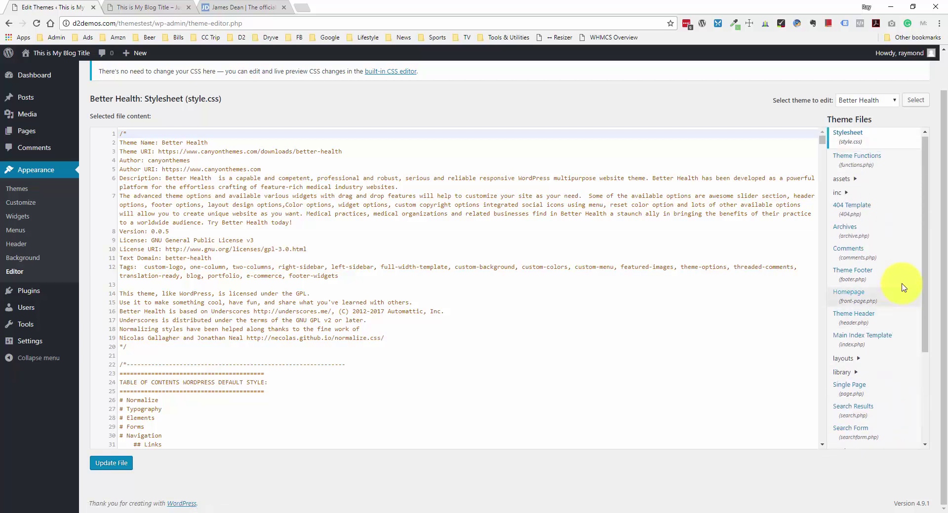
scroll(903, 288, "up", 1)
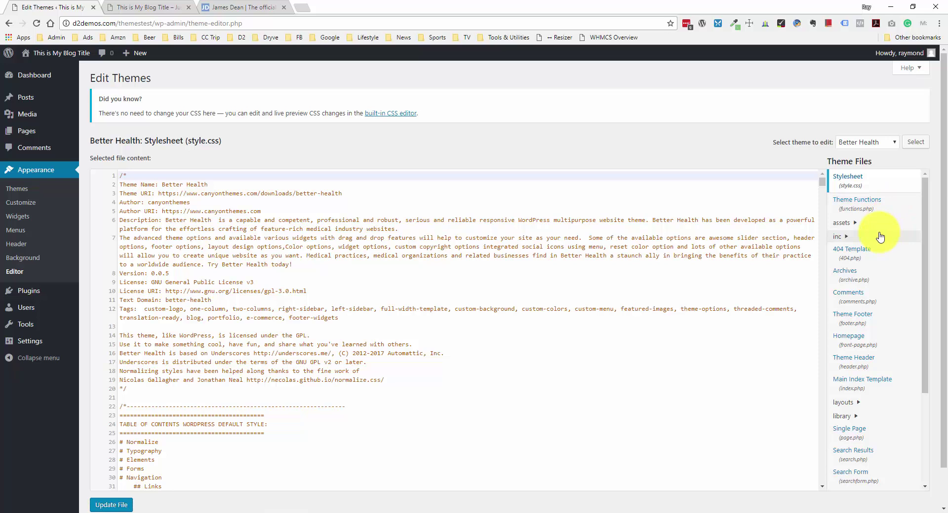
scroll(881, 237, "down", 5)
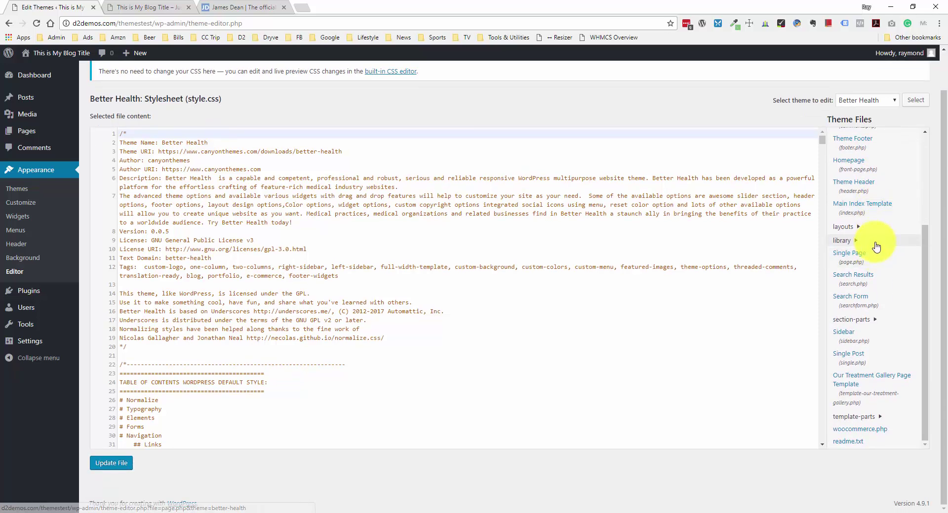
scroll(875, 247, "up", 4)
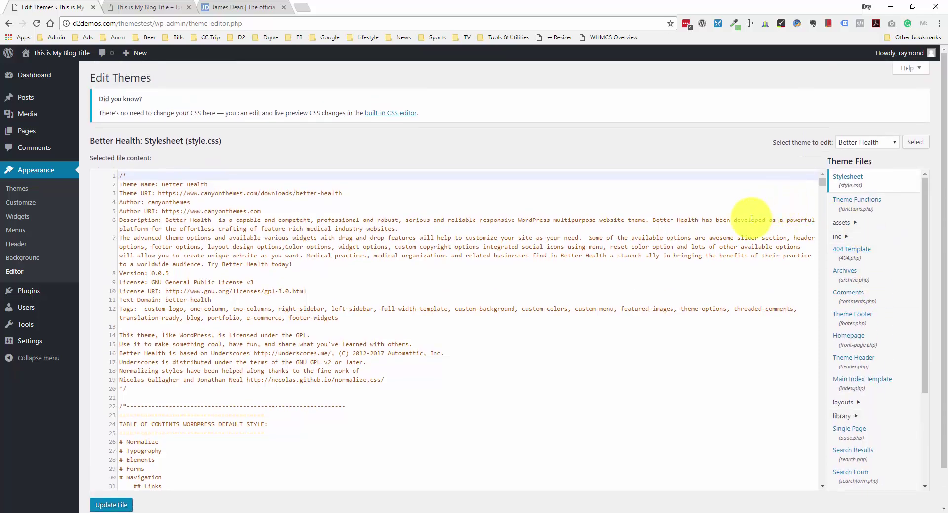
left_click(728, 155)
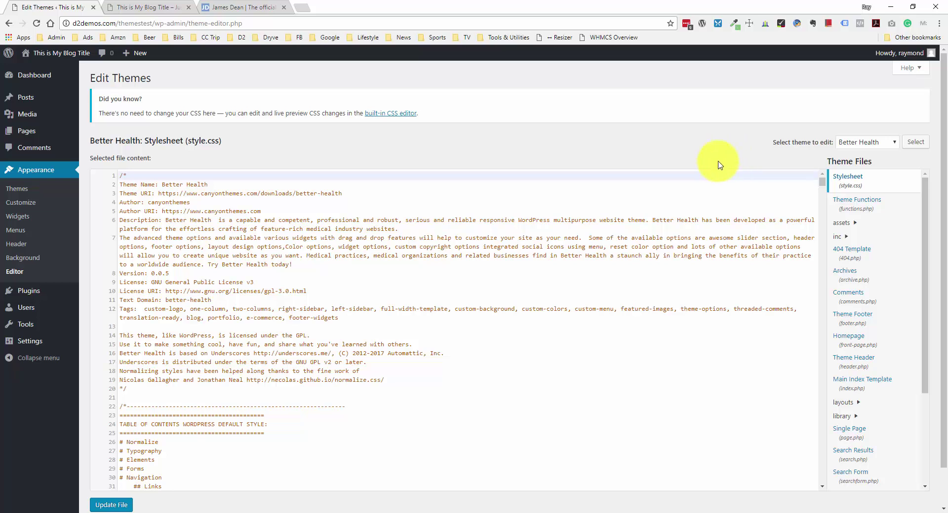
- Examine the header comment and CSS rules in the Better Health stylesheet
mouse_move(62, 78)
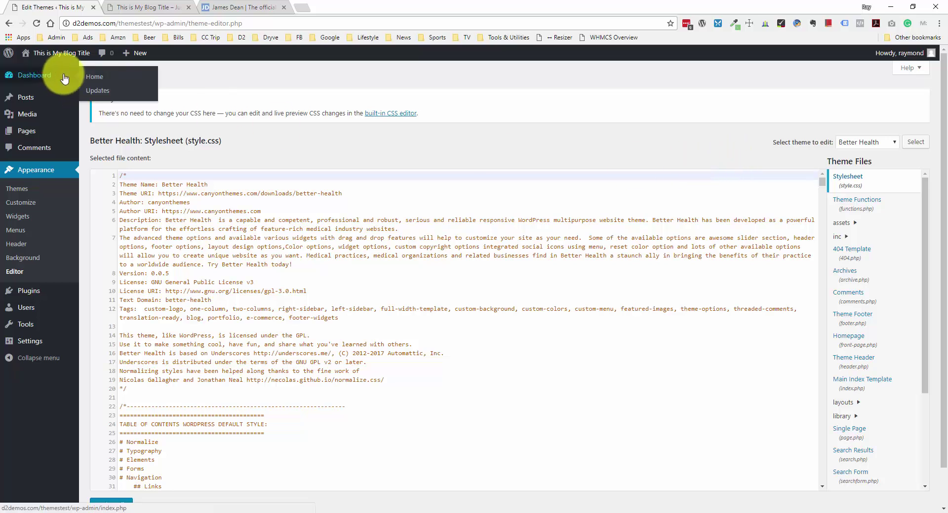
left_click(411, 83)
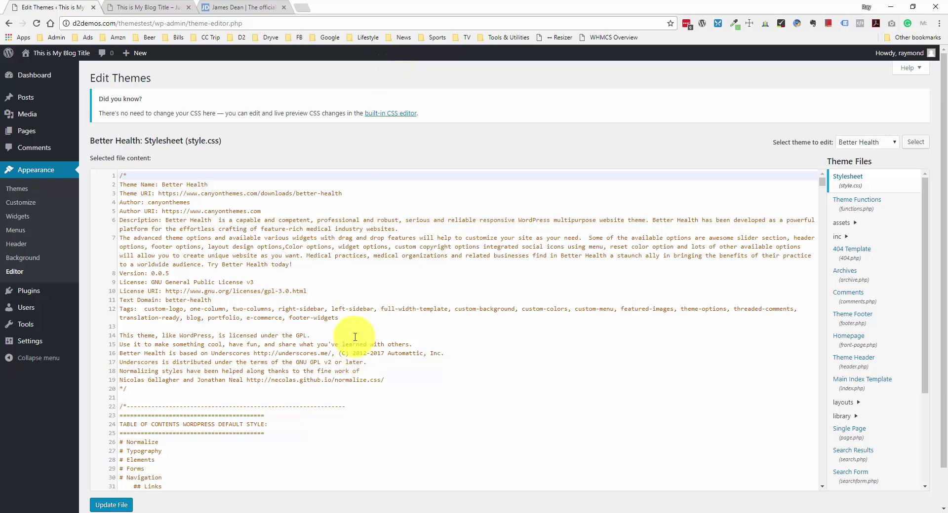
scroll(366, 329, "down", 1)
scroll(736, 205, "up", 1)
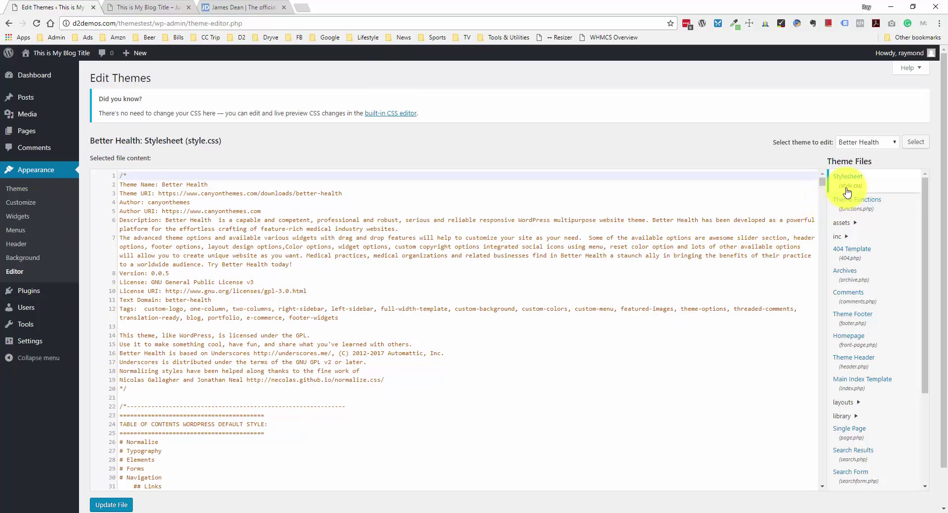
scroll(565, 317, "down", 14)
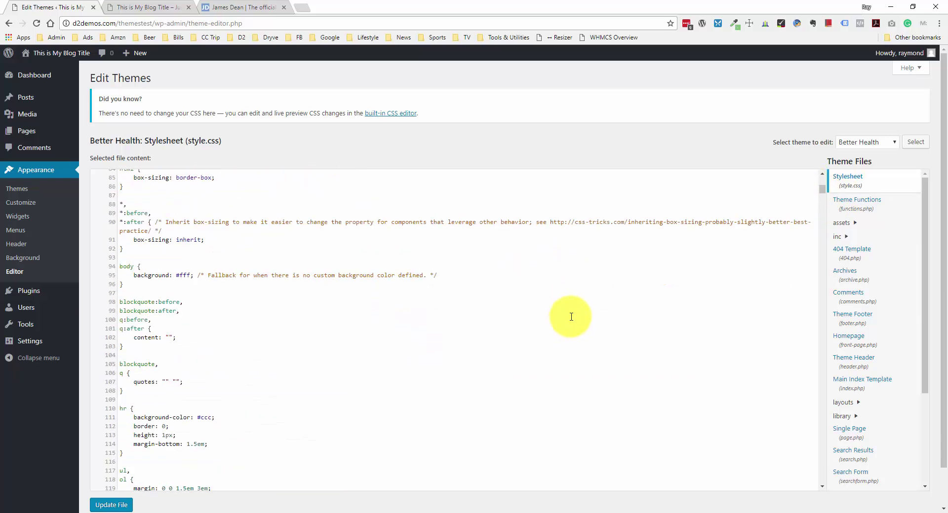
scroll(376, 302, "up", 12)
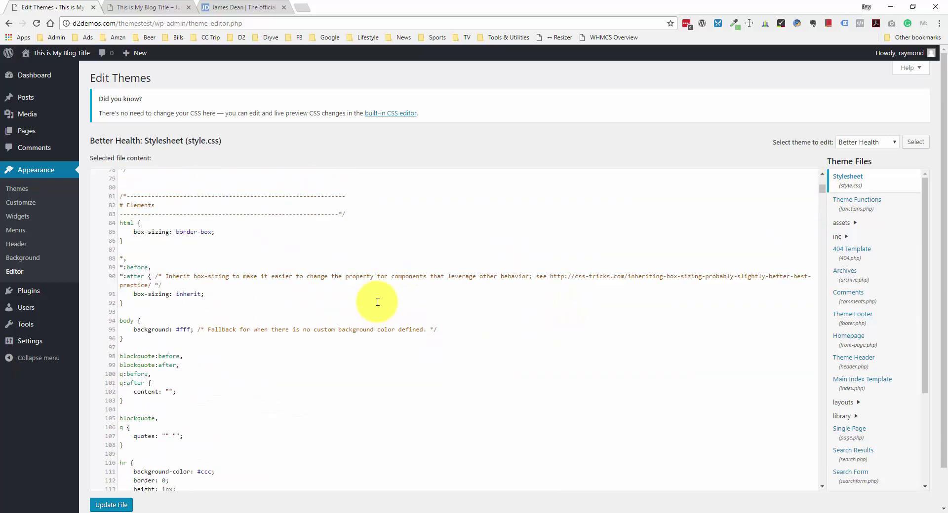
scroll(368, 302, "up", 3)
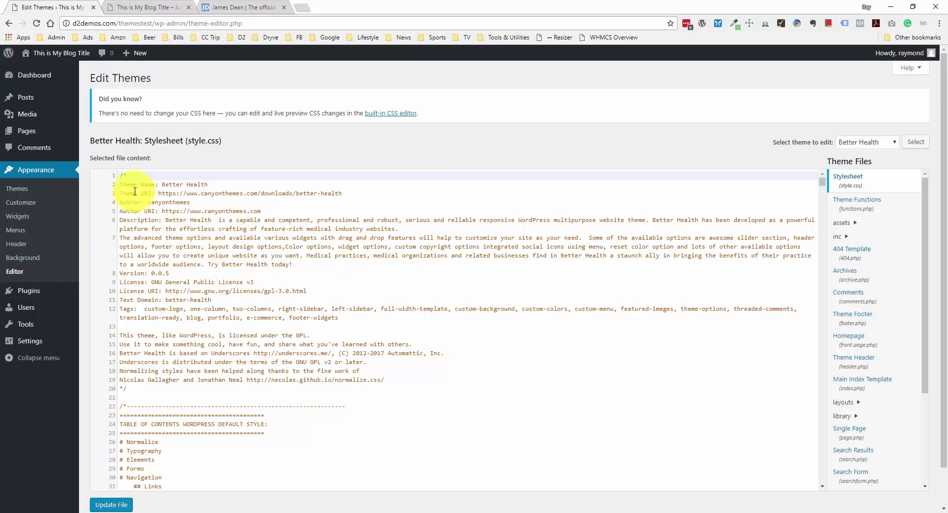
- Open the theme customizer and review the homepage Slider Section and the Top Header Info options
left_click(46, 201)
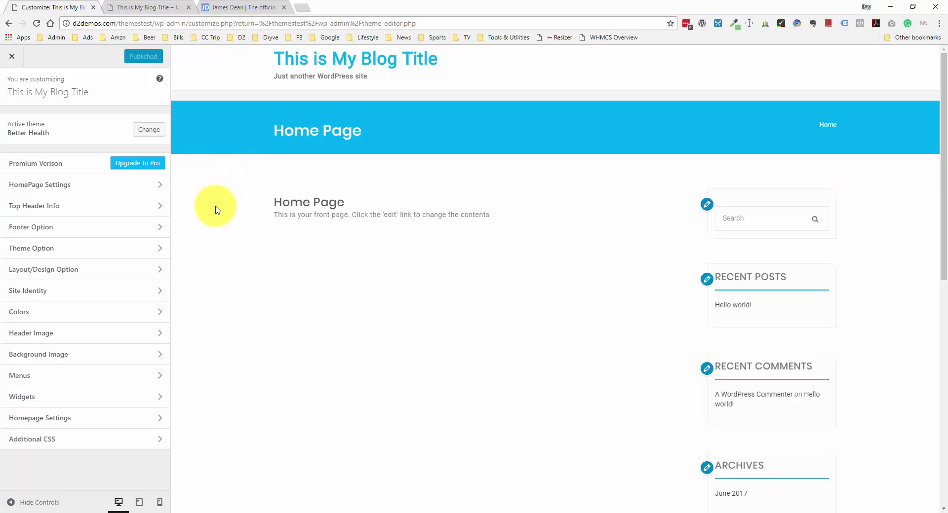
scroll(216, 213, "down", 2)
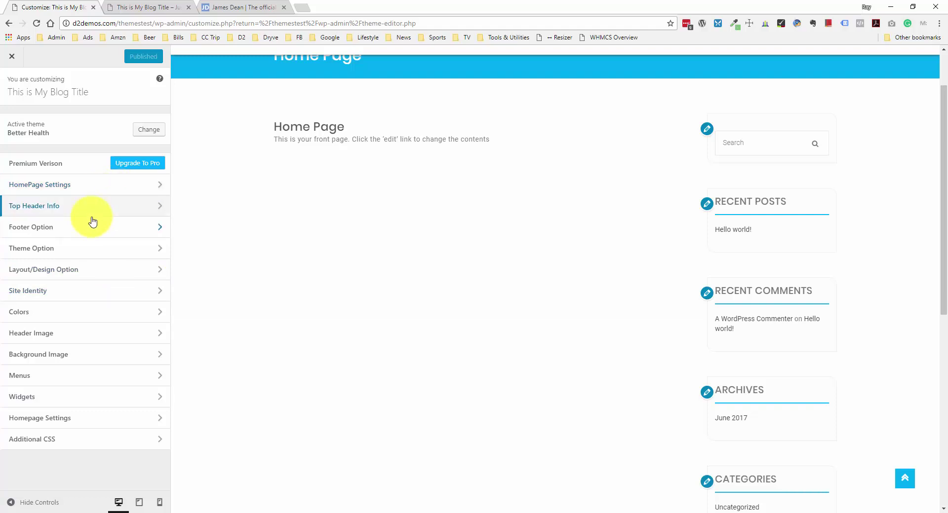
left_click(66, 188)
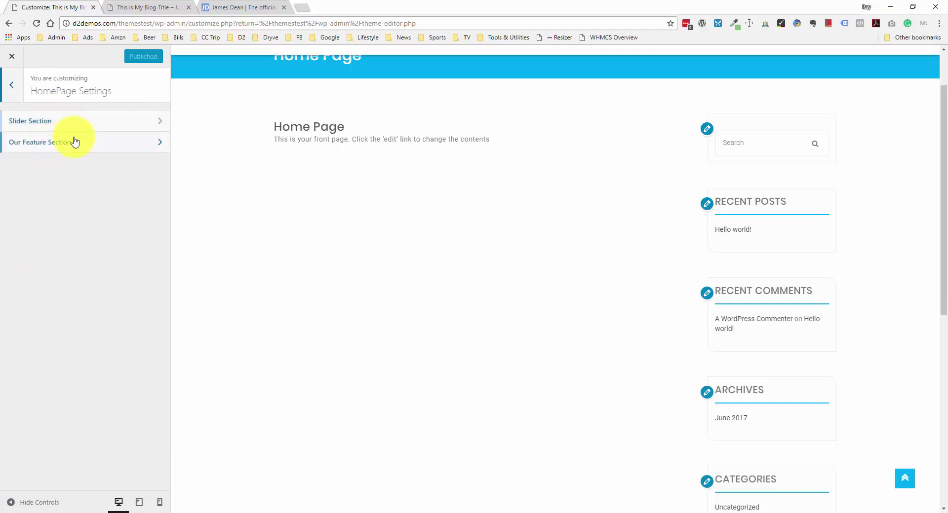
left_click(91, 121)
left_click(12, 84)
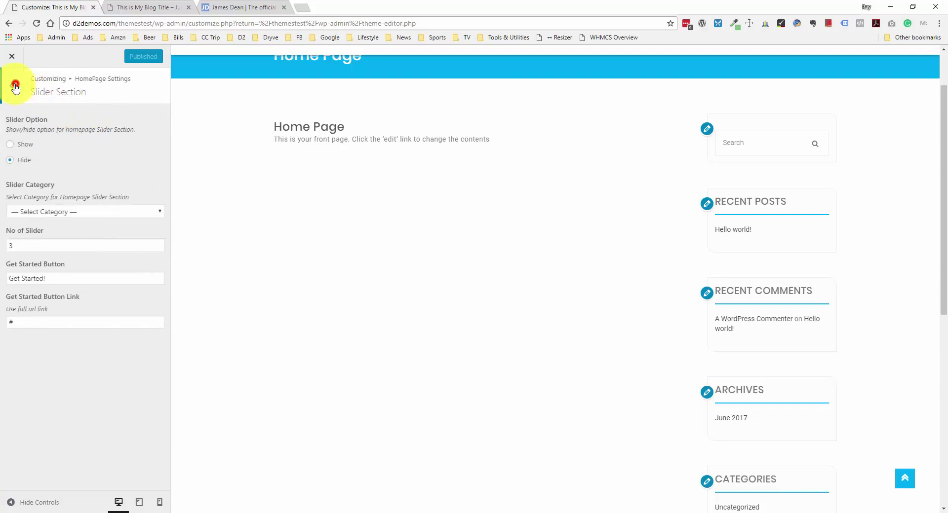
left_click(12, 85)
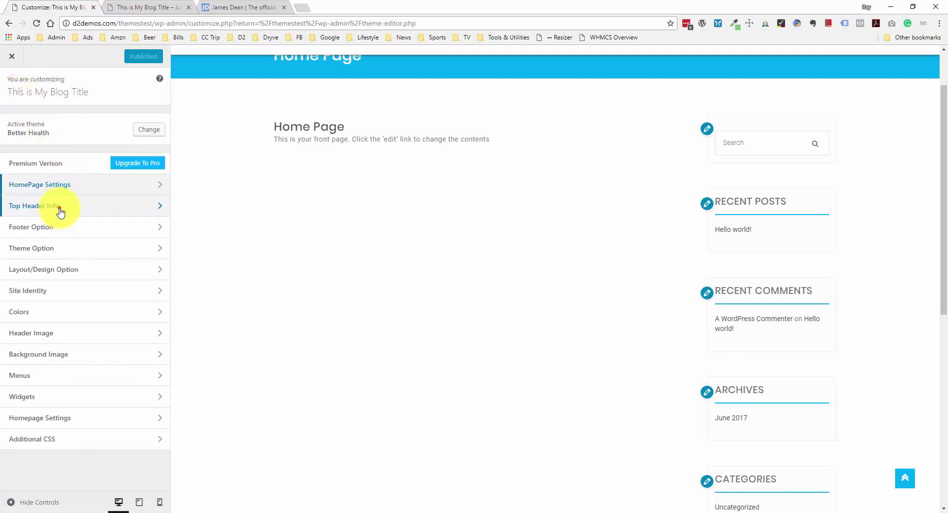
left_click(59, 205)
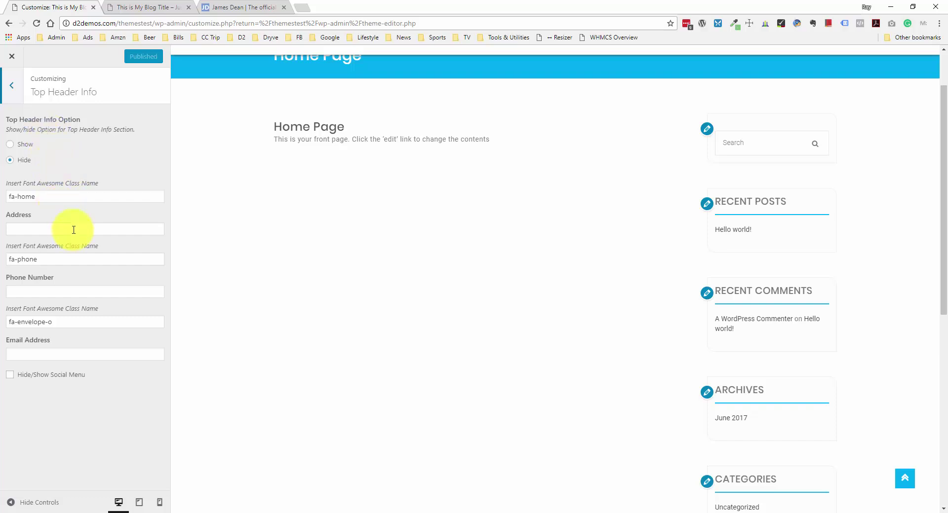
left_click(12, 88)
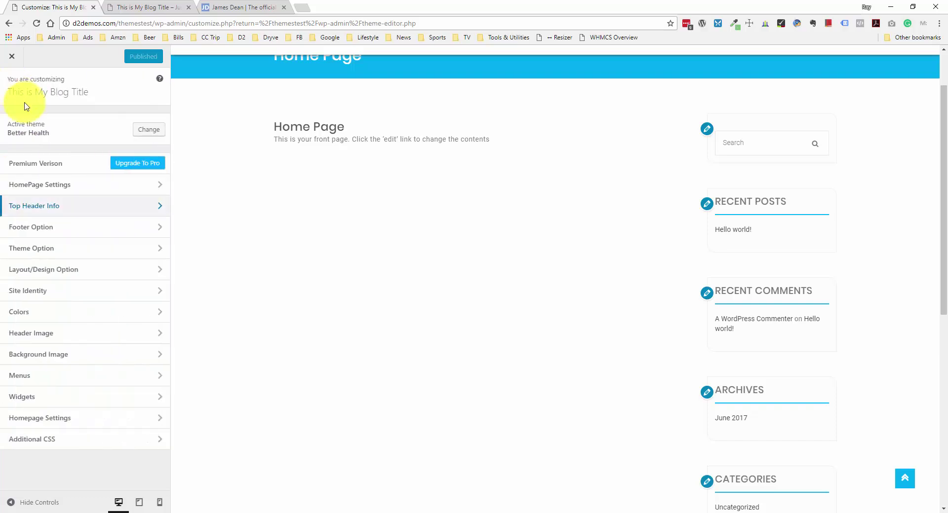
- Review the footer's Copyright Option and locate the matching copyright line in the site preview
left_click(79, 230)
left_click(87, 121)
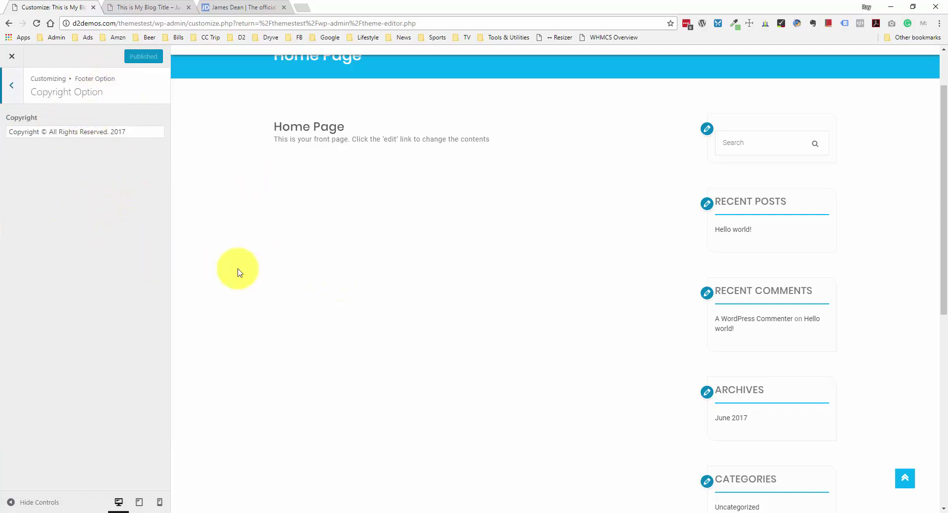
scroll(332, 270, "down", 8)
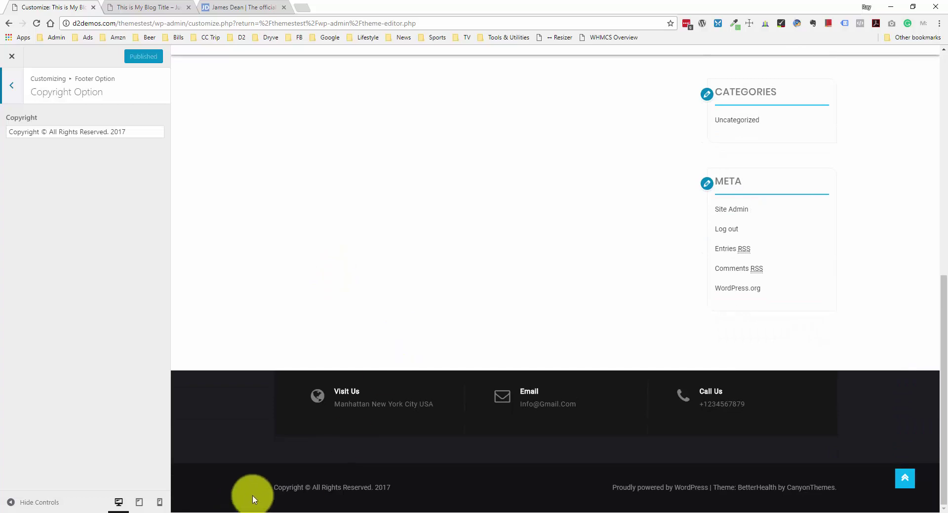
left_click(273, 488)
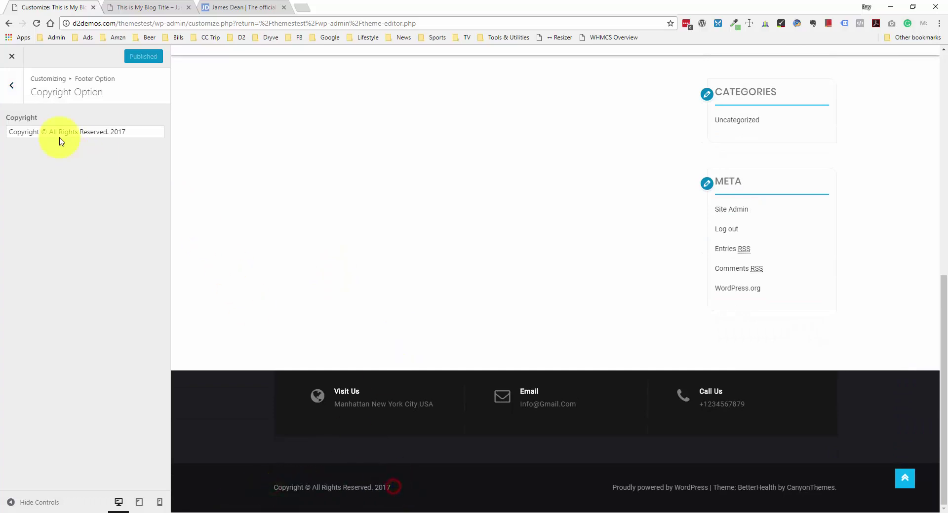
left_click(17, 80)
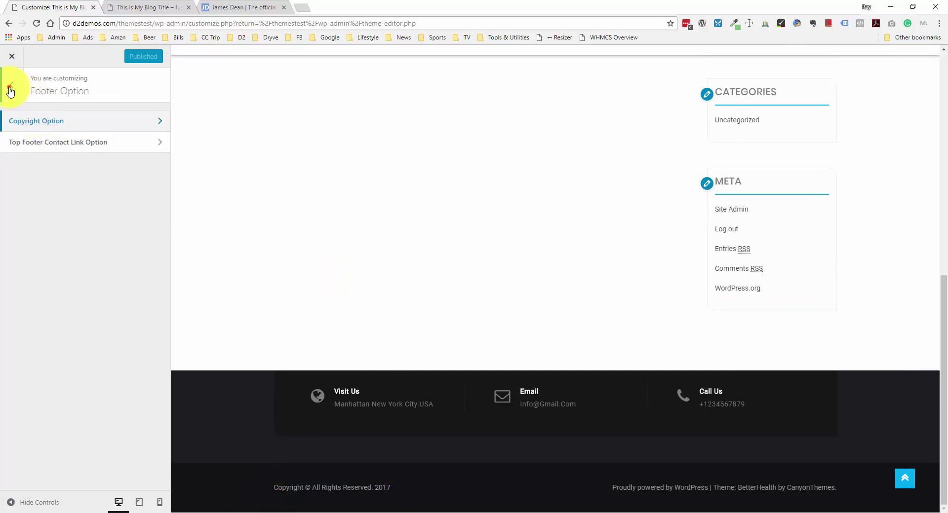
left_click(8, 87)
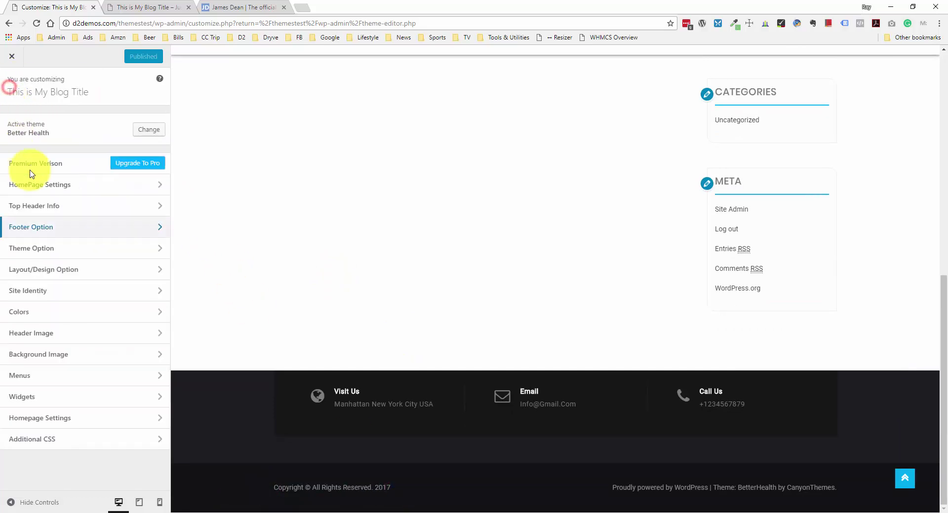
- Try the wide cropped dog photo from the media library as the header image, with the crop area centred on the dog's face
left_click(59, 335)
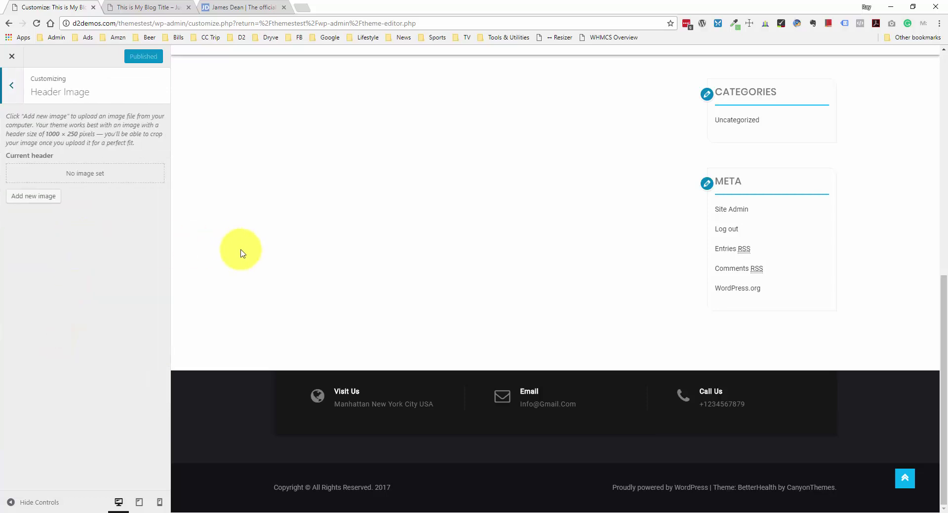
scroll(240, 257, "up", 15)
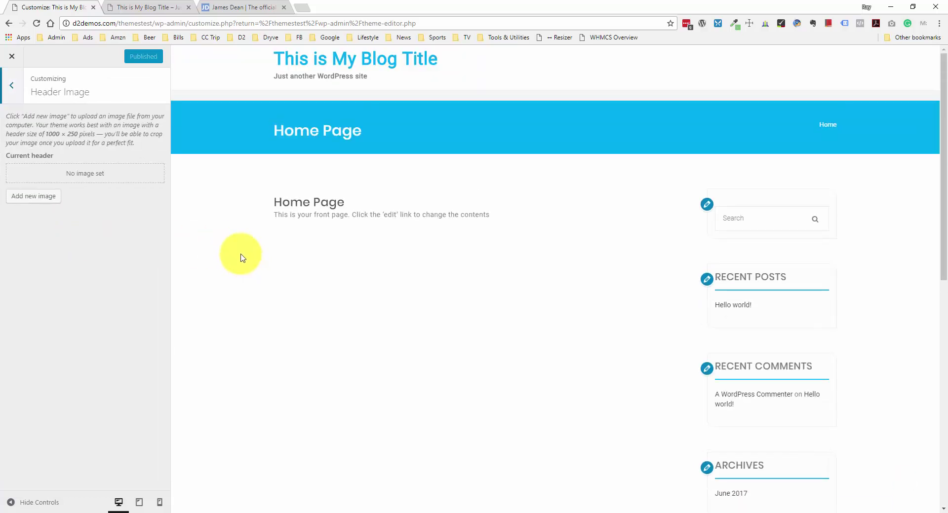
left_click(49, 196)
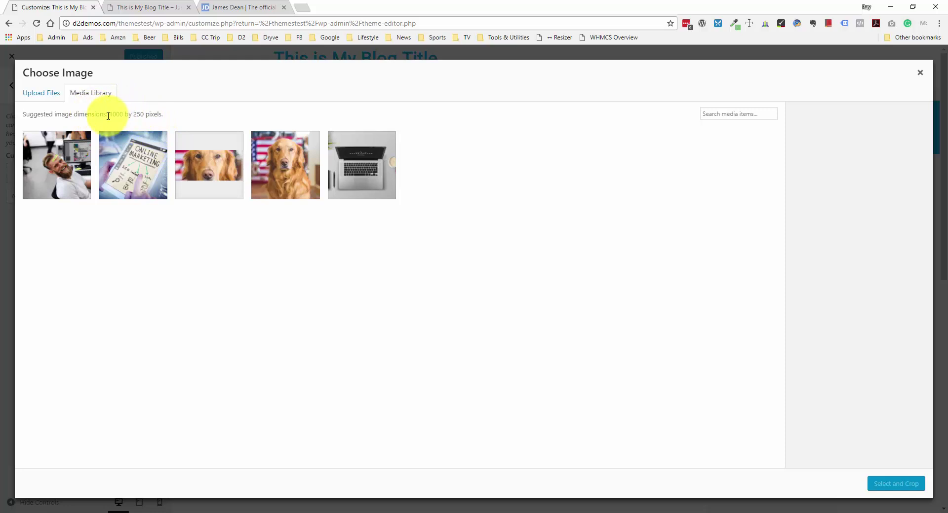
left_click(212, 158)
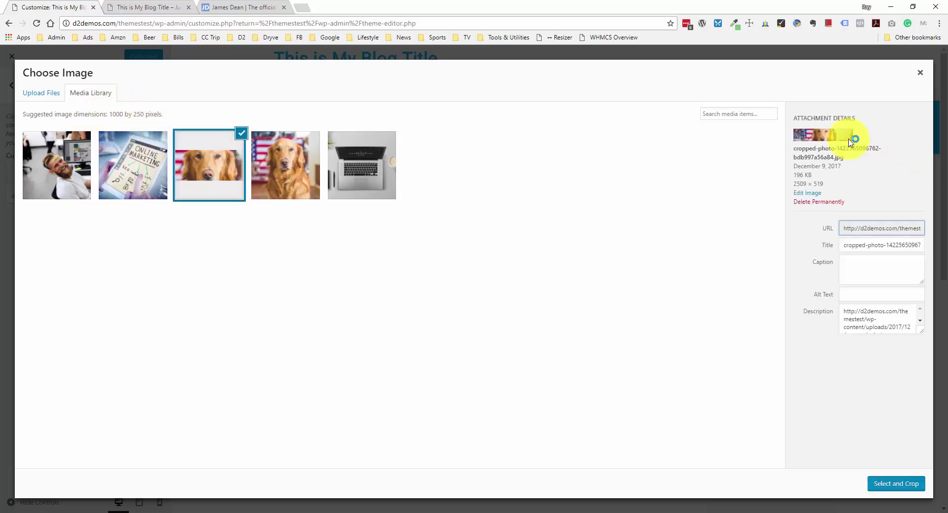
left_click(895, 482)
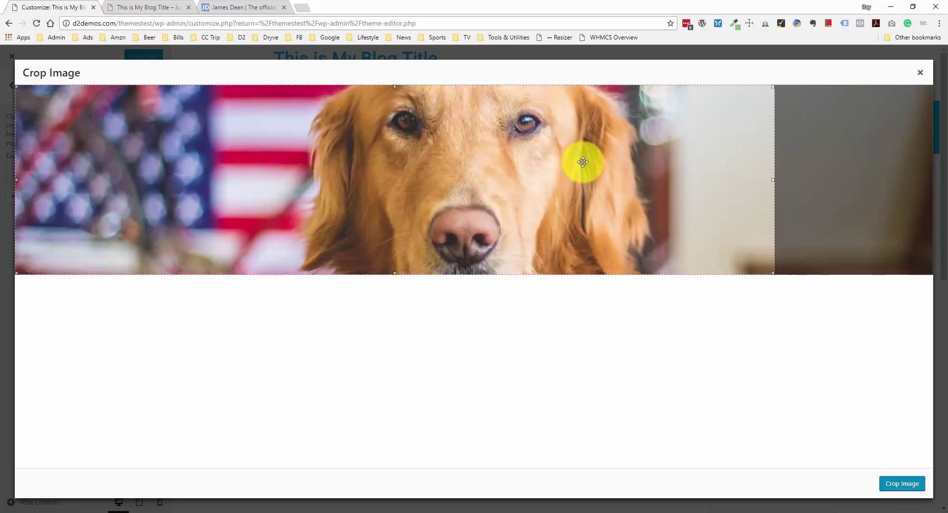
left_click_drag(321, 156, 401, 145)
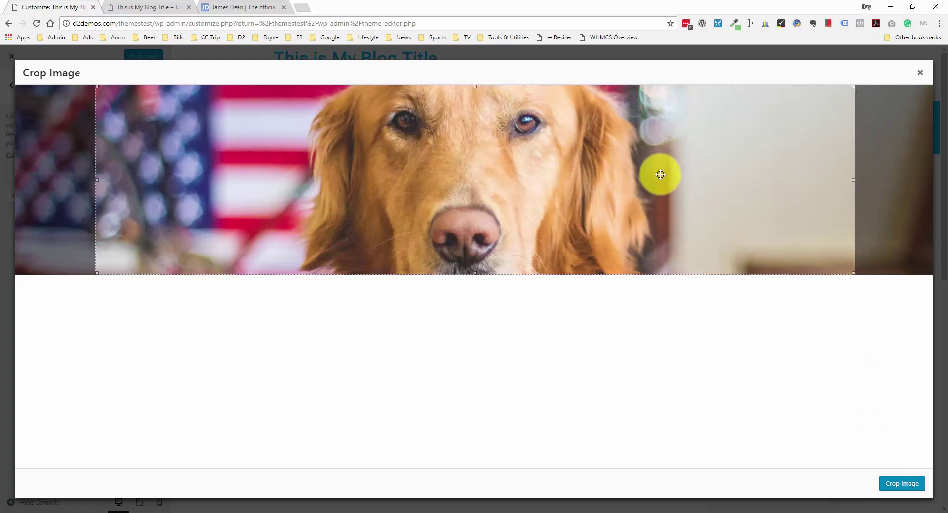
left_click_drag(660, 174, 655, 171)
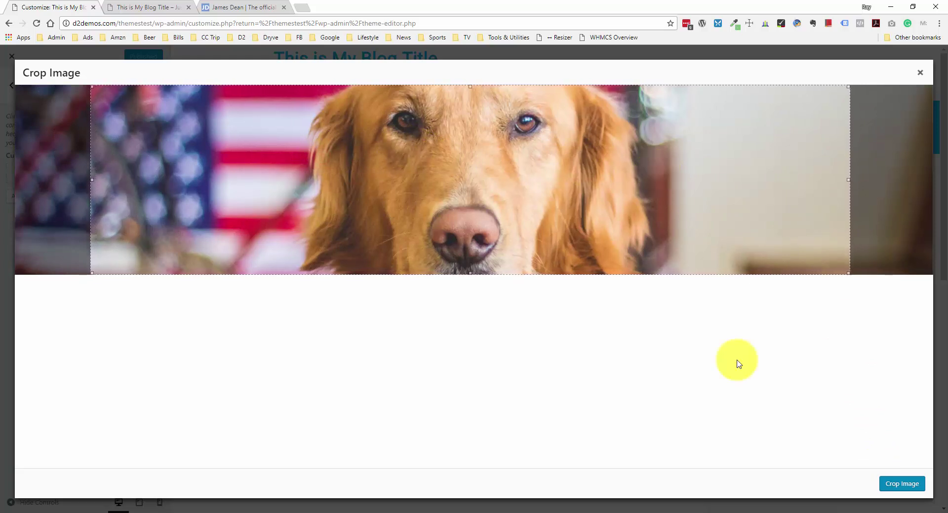
left_click(891, 484)
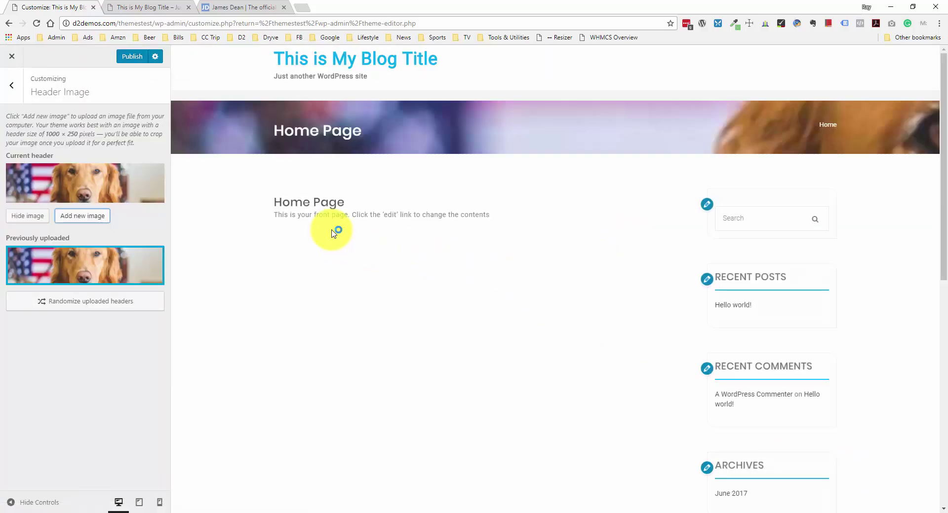
- Examine the site preview with the new header image, from the header down to the footer and back
scroll(459, 252, "down", 2)
scroll(459, 252, "up", 2)
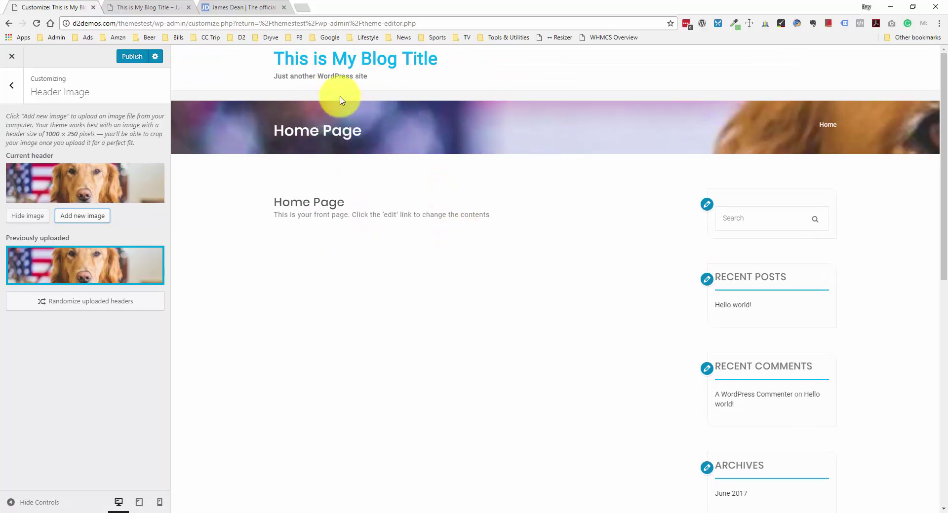
scroll(657, 121, "down", 1)
scroll(648, 126, "down", 8)
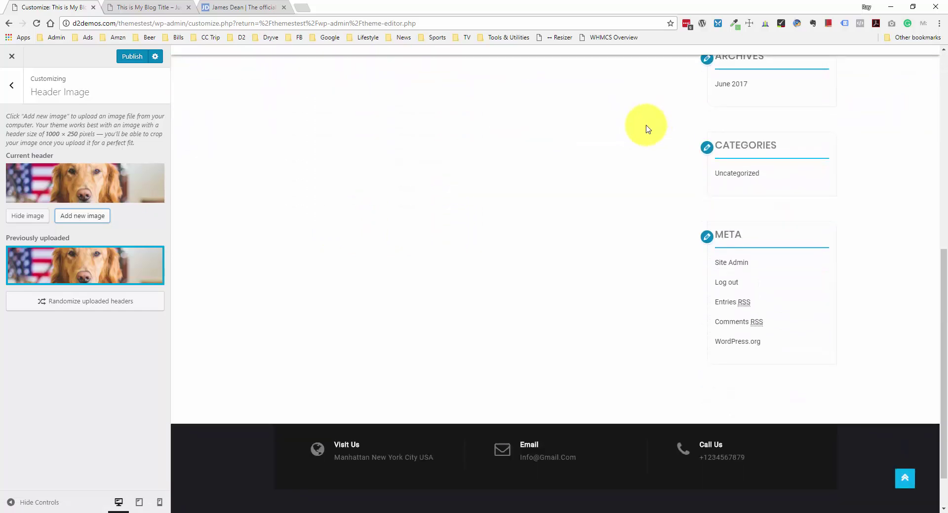
scroll(648, 126, "up", 8)
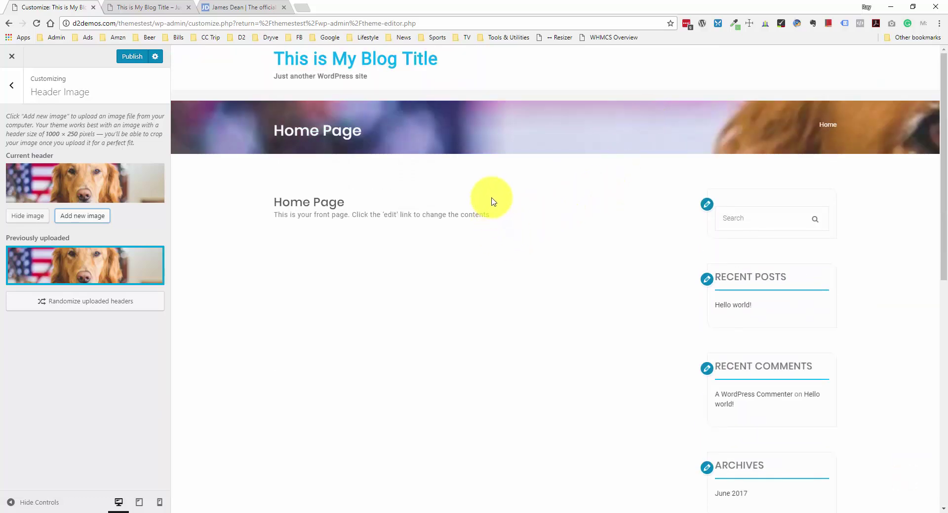
- Leave the customizer and discard the unpublished header image change
left_click(8, 84)
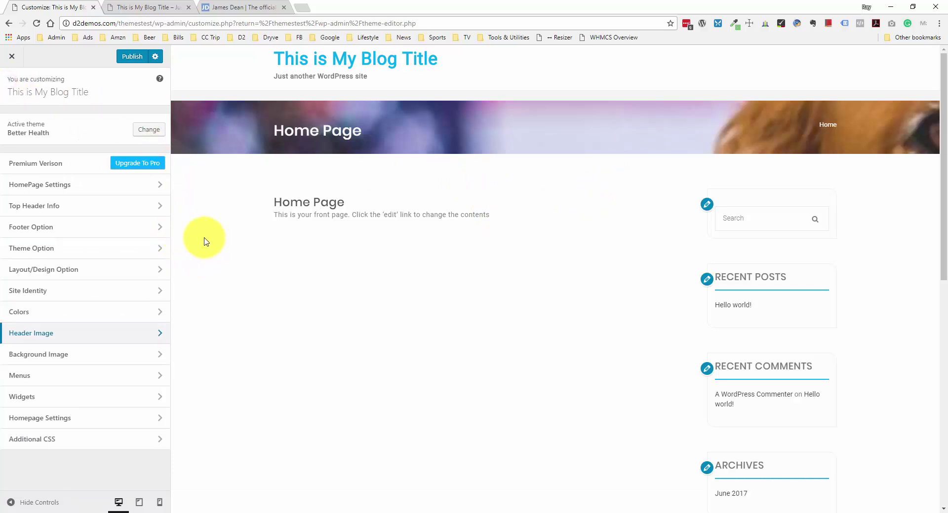
left_click(12, 57)
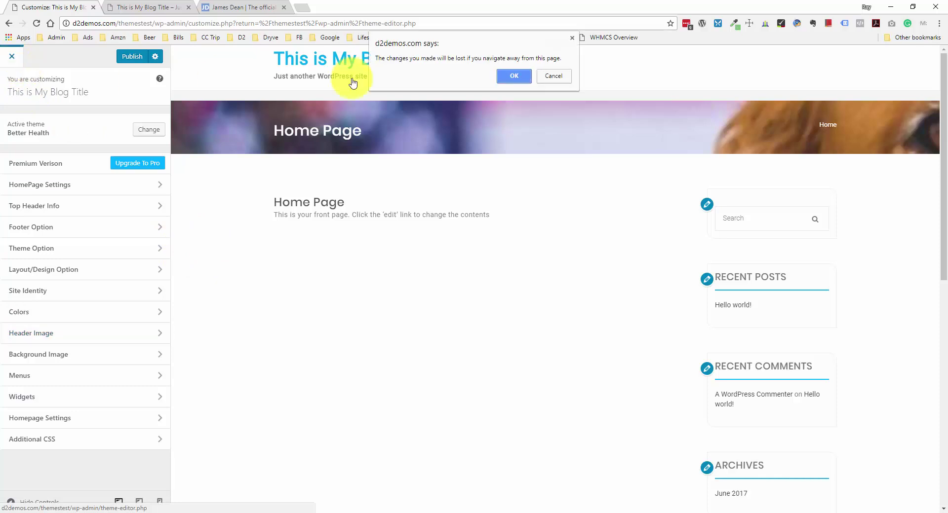
left_click(513, 76)
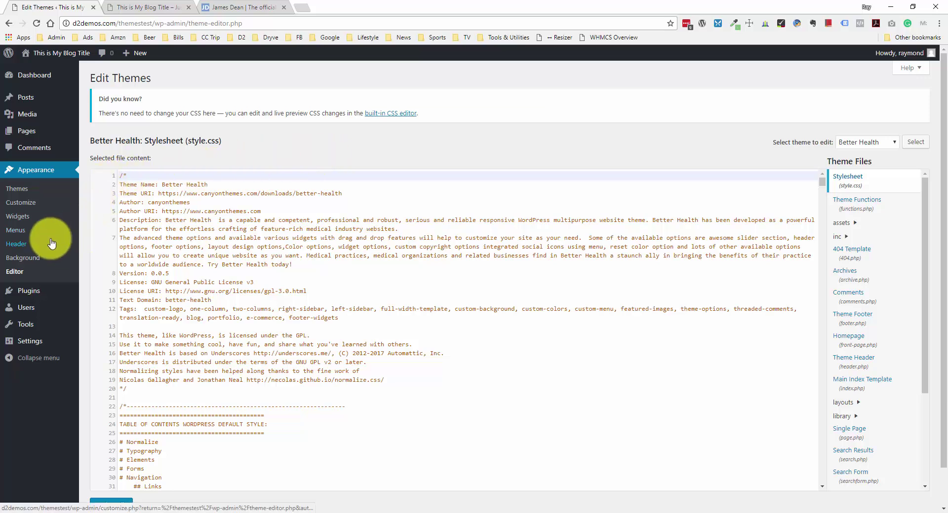
- Create a new navigation menu named "Main Navigation"
left_click(23, 232)
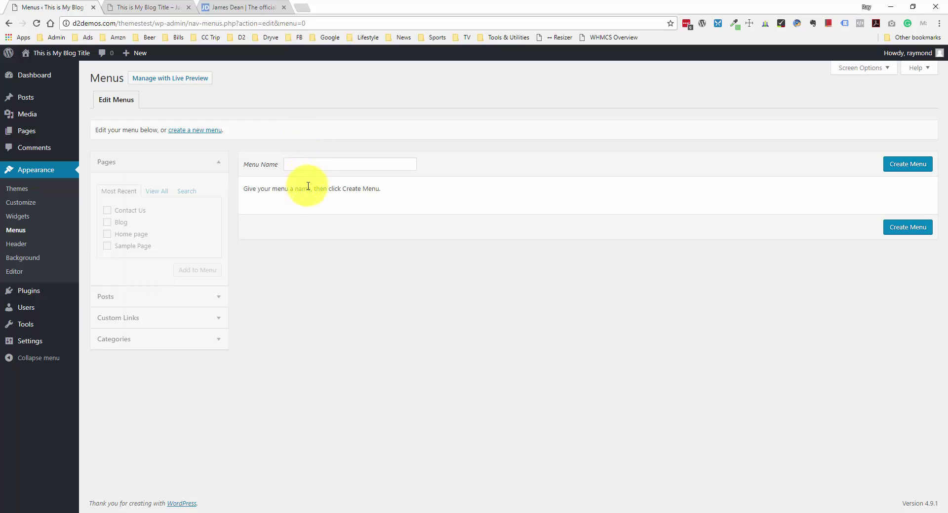
left_click(187, 129)
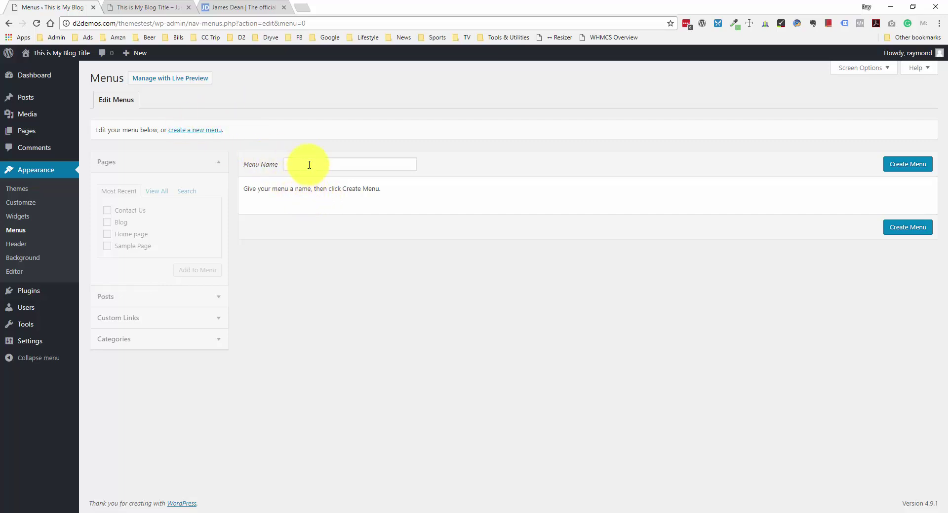
left_click(309, 165)
type("Main Navigation")
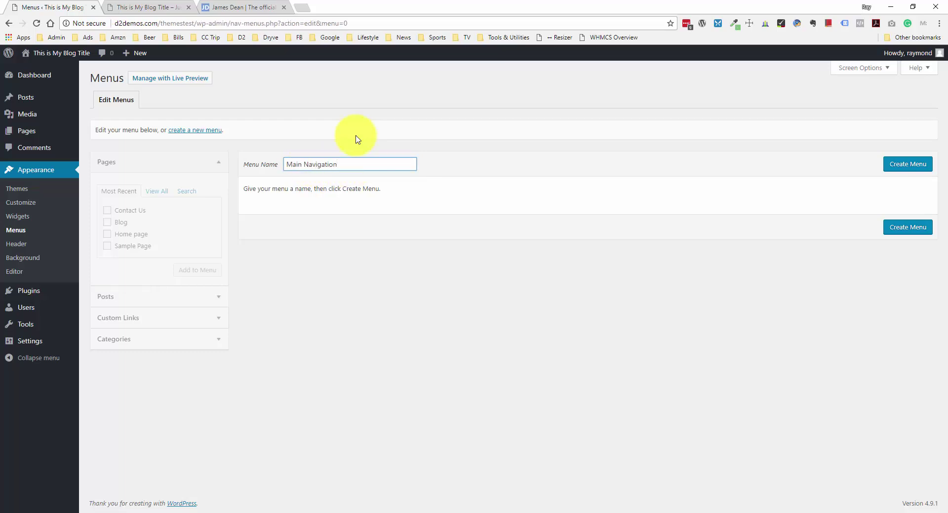
left_click(901, 164)
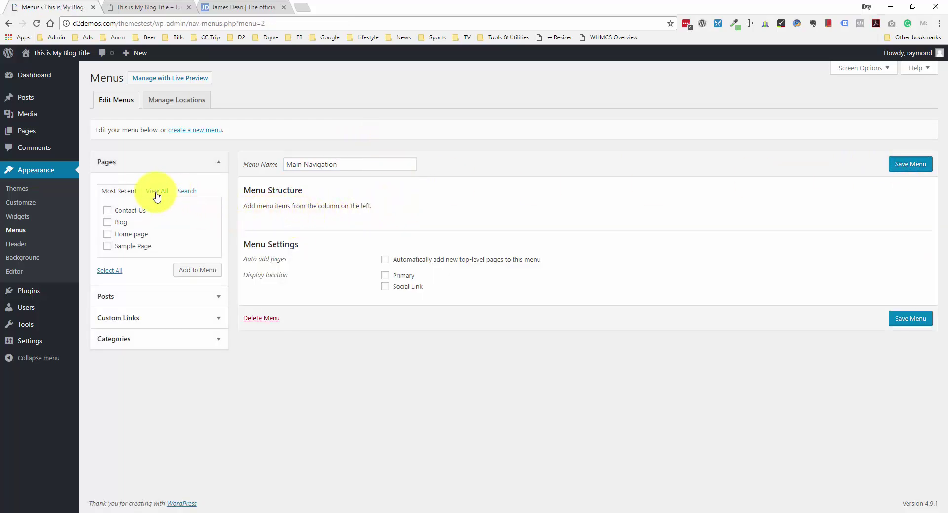
- Add Home, Blog, Contact Us and Sample Page to the menu and enable automatic adding of new top-level pages
left_click(146, 163)
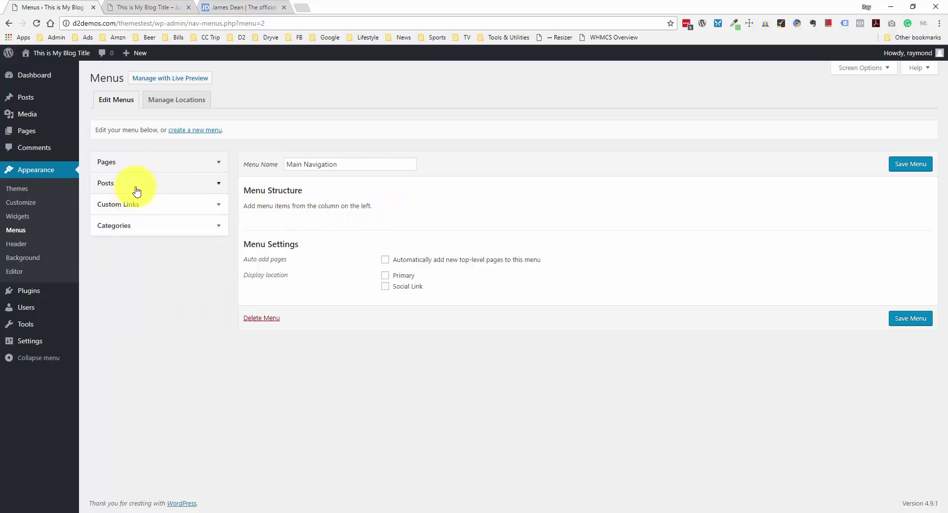
left_click(153, 168)
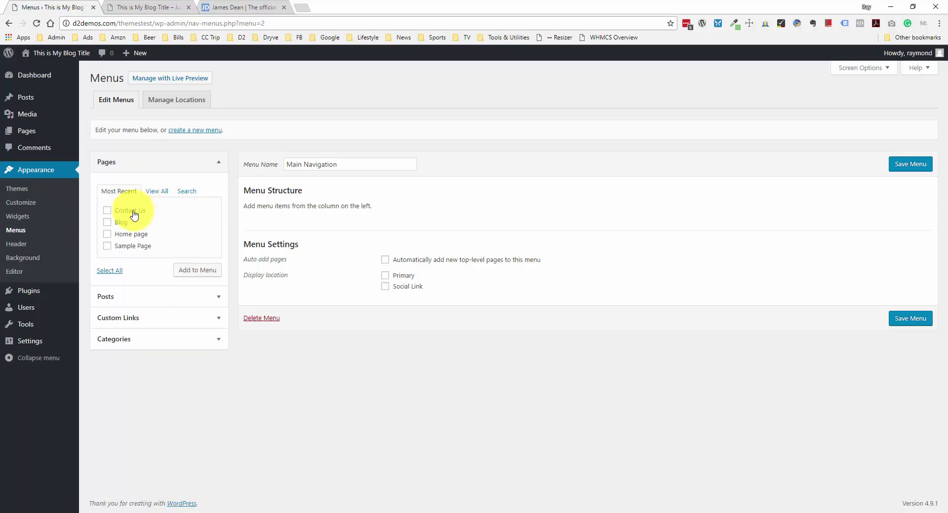
left_click(158, 193)
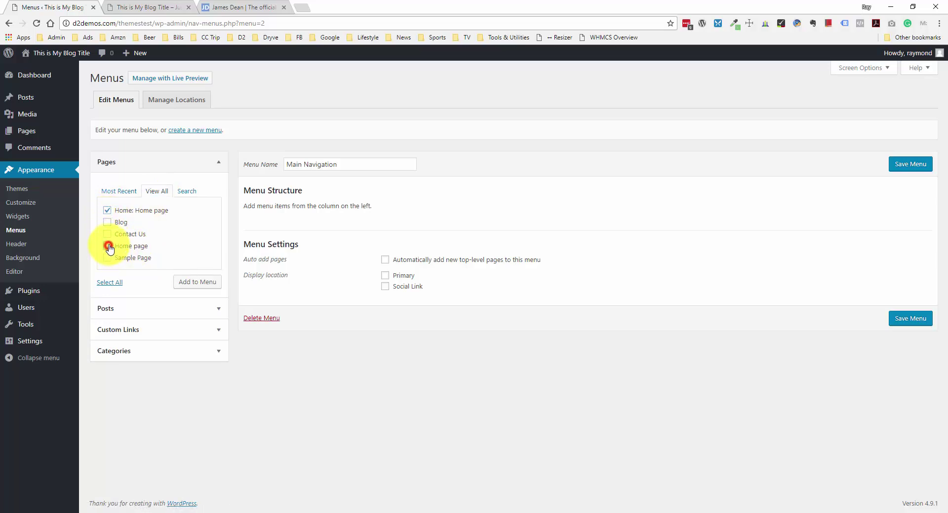
left_click(107, 222)
left_click(107, 234)
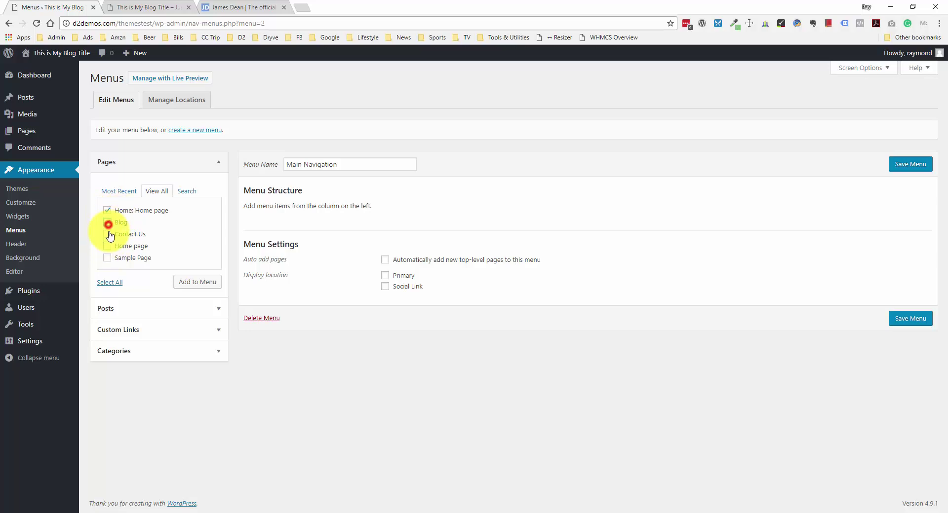
left_click(107, 258)
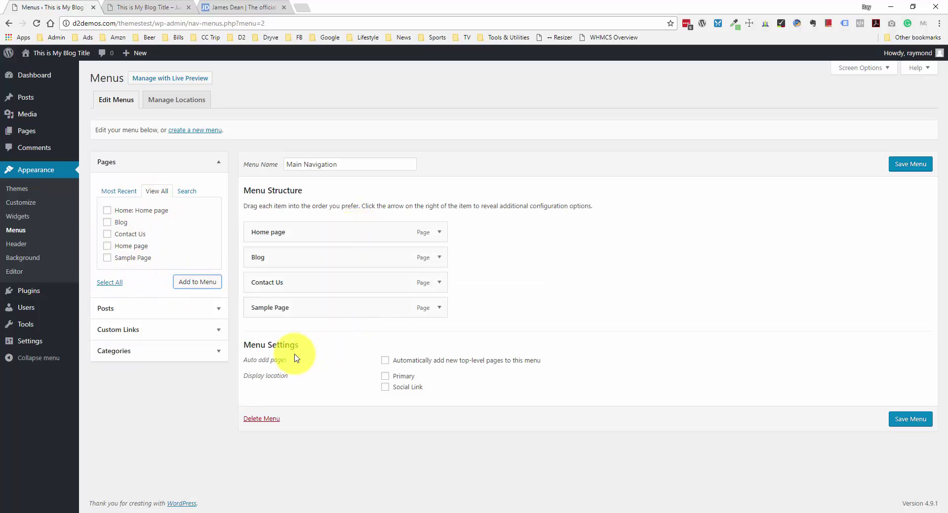
left_click(386, 360)
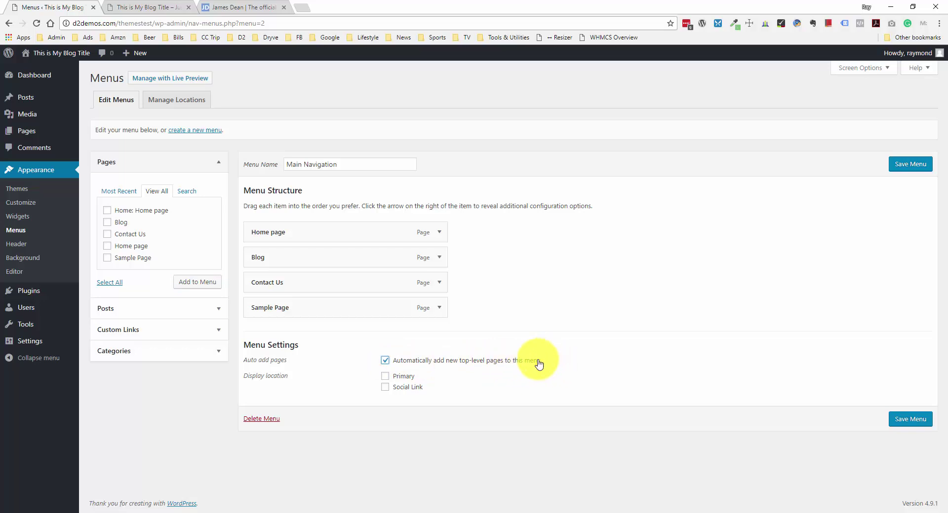
- Try nesting Blog under Home page and Contact Us under Blog as sub items, returning both to the top level
mouse_move(54, 132)
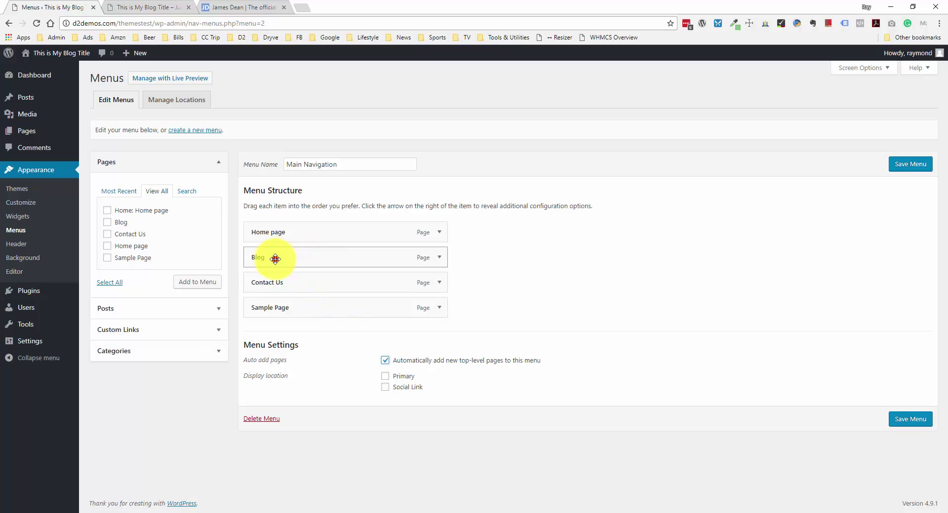
left_click_drag(275, 258, 298, 257)
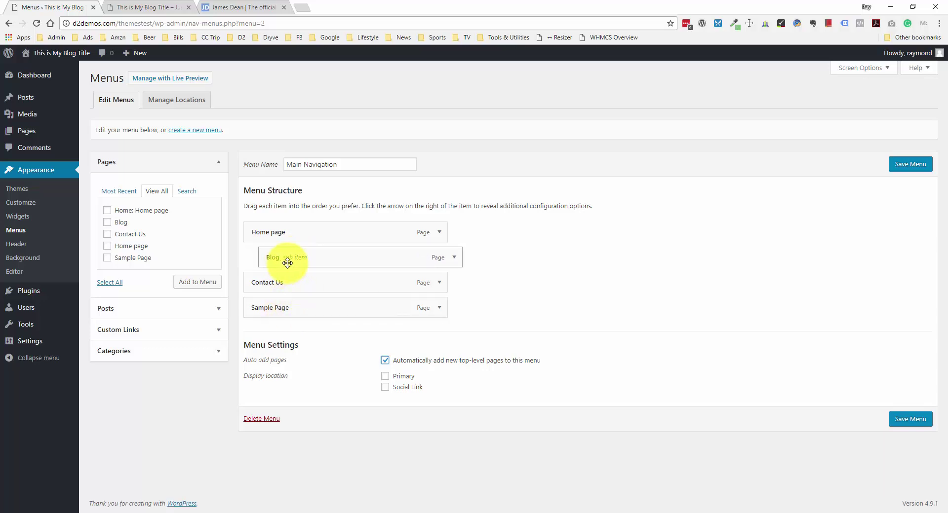
left_click(339, 256)
left_click_drag(302, 284, 336, 264)
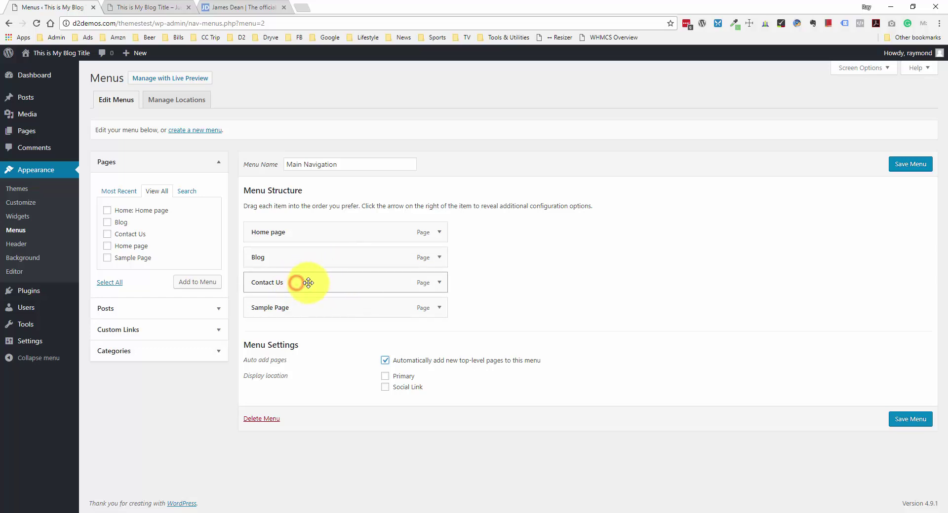
left_click_drag(307, 282, 348, 284)
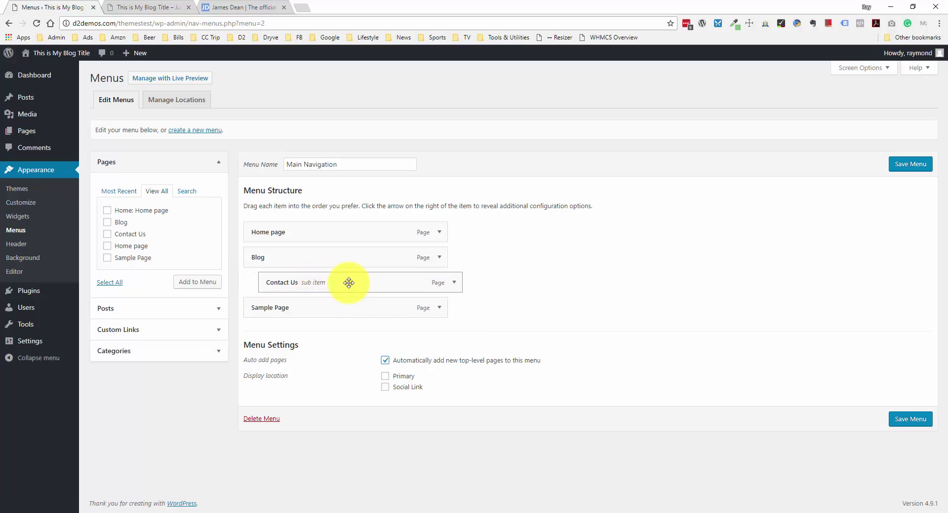
left_click_drag(348, 282, 345, 282)
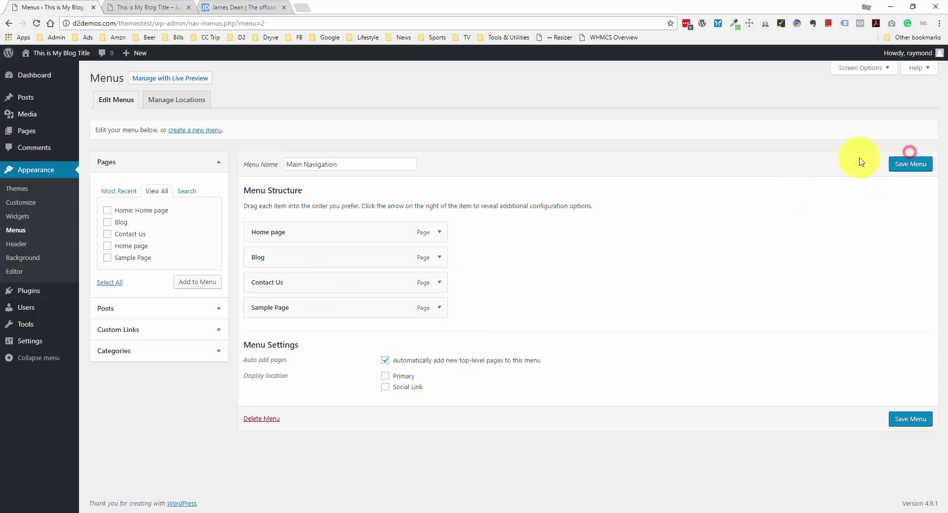
- Assign the Main Navigation menu to the Primary display location and save the menu
left_click(386, 376)
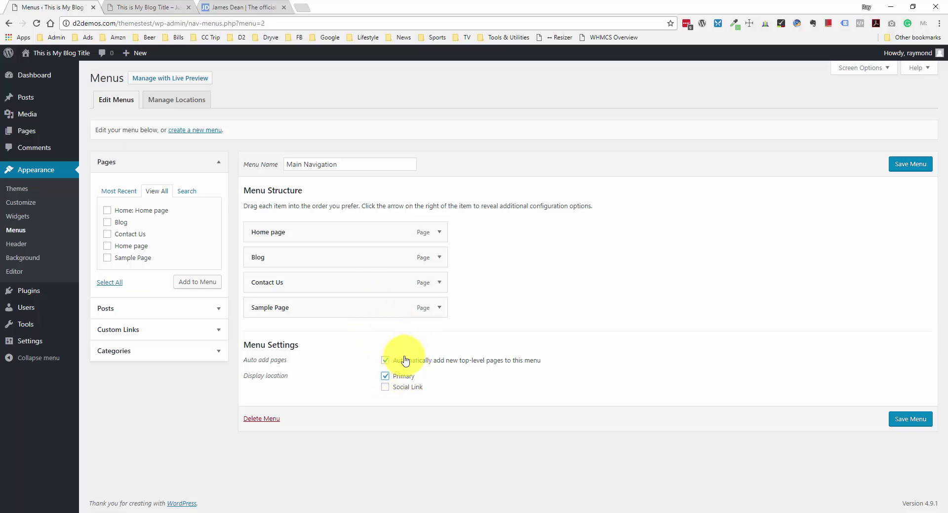
left_click(921, 164)
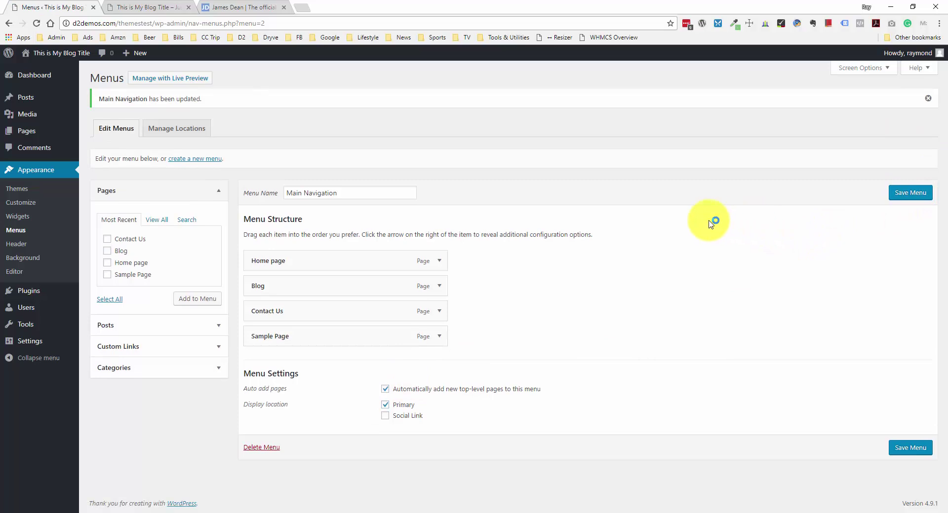
- Reload the live site's home page, check the navigation menu below the site title, and return to the menu editor
left_click(172, 9)
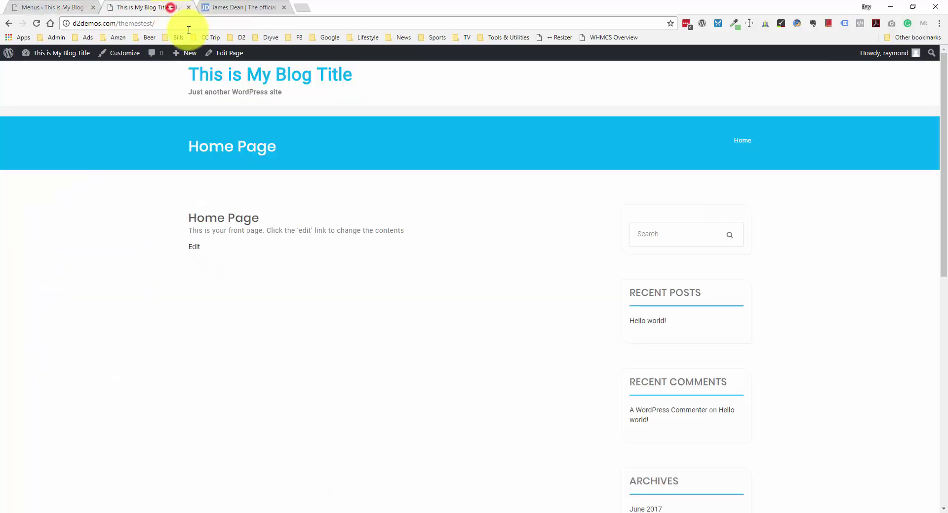
right_click(68, 181)
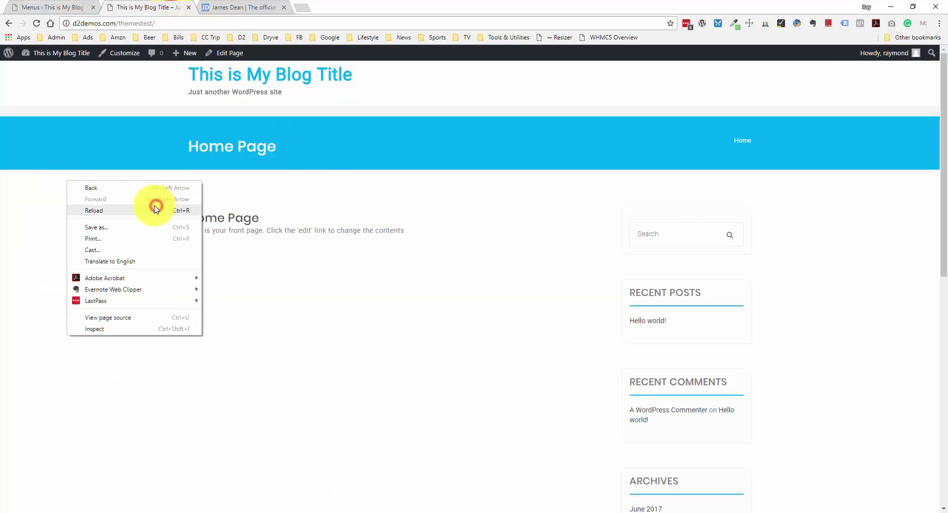
left_click(155, 208)
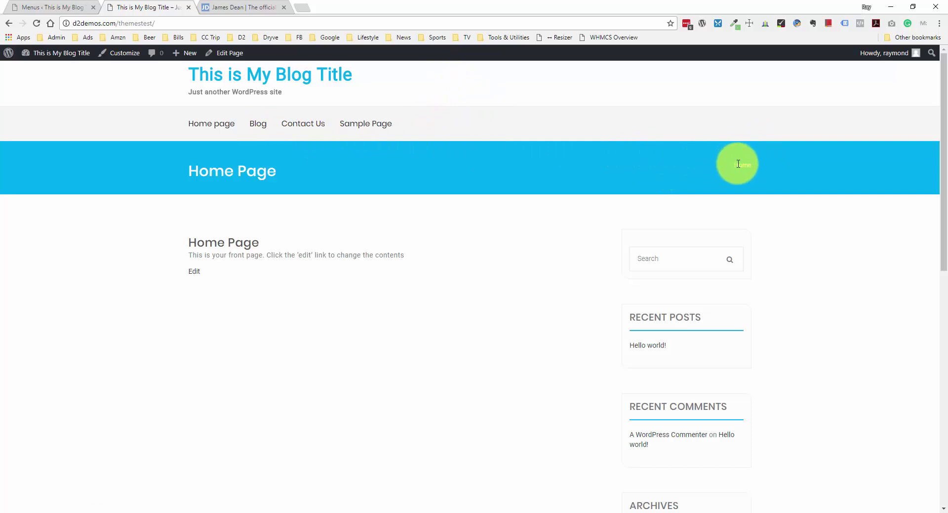
mouse_move(748, 165)
left_mouse_down()
mouse_move(732, 163)
mouse_move(750, 164)
left_mouse_up()
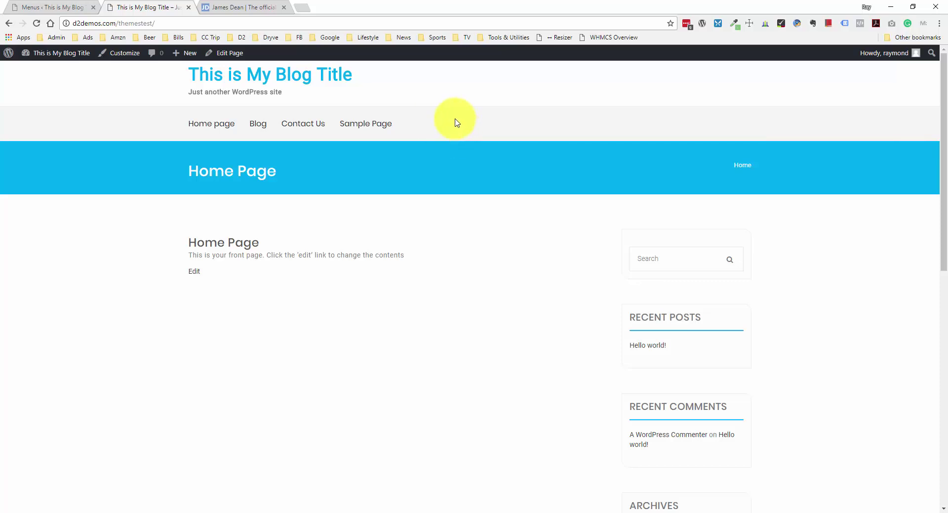
left_click(79, 8)
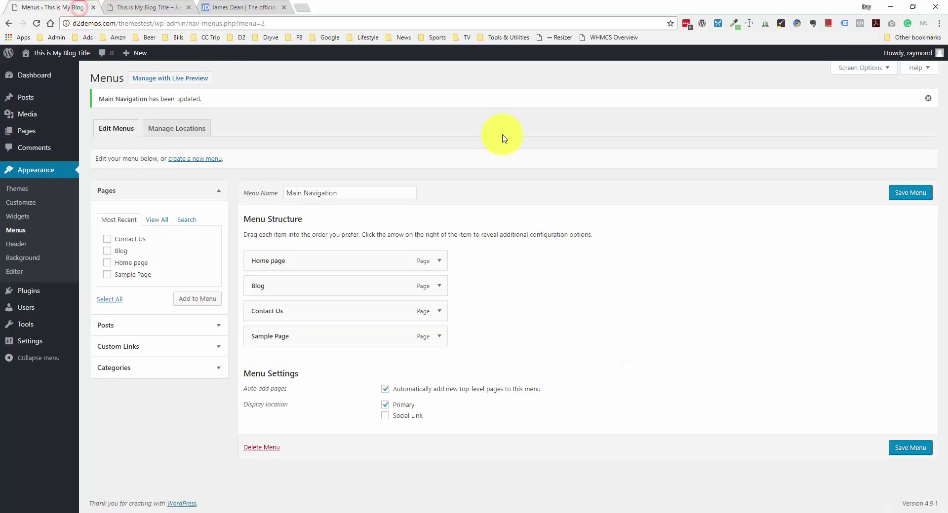